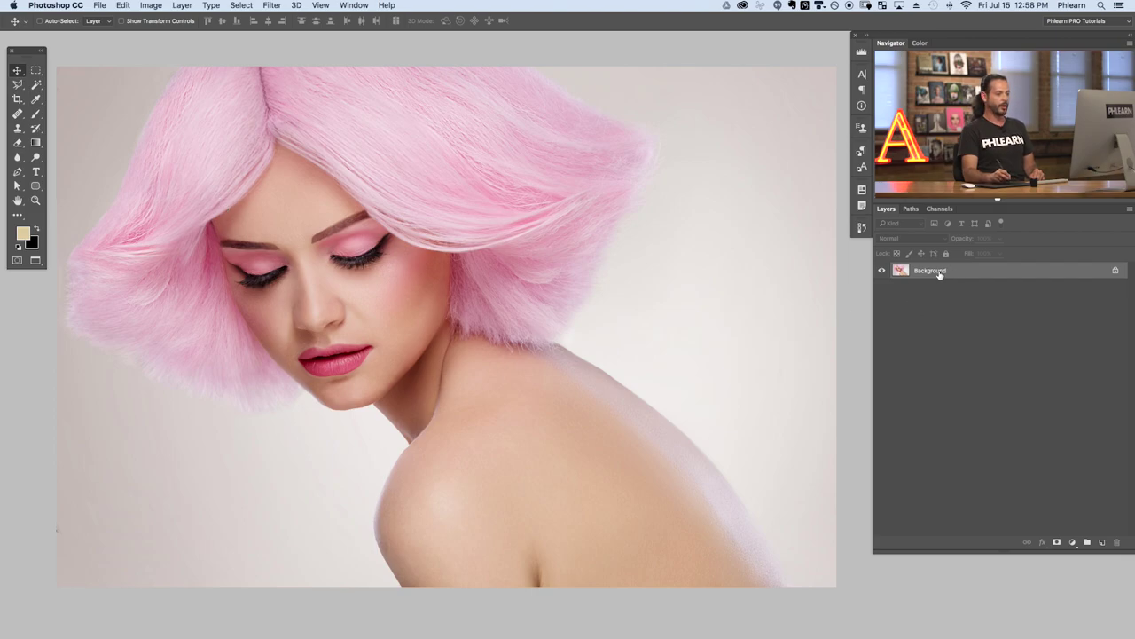
Step: Select the pink hair with Color Range by sampling the hair and setting Fuzziness to 61
{"action": "left_click", "coordinate": [236, 6]}
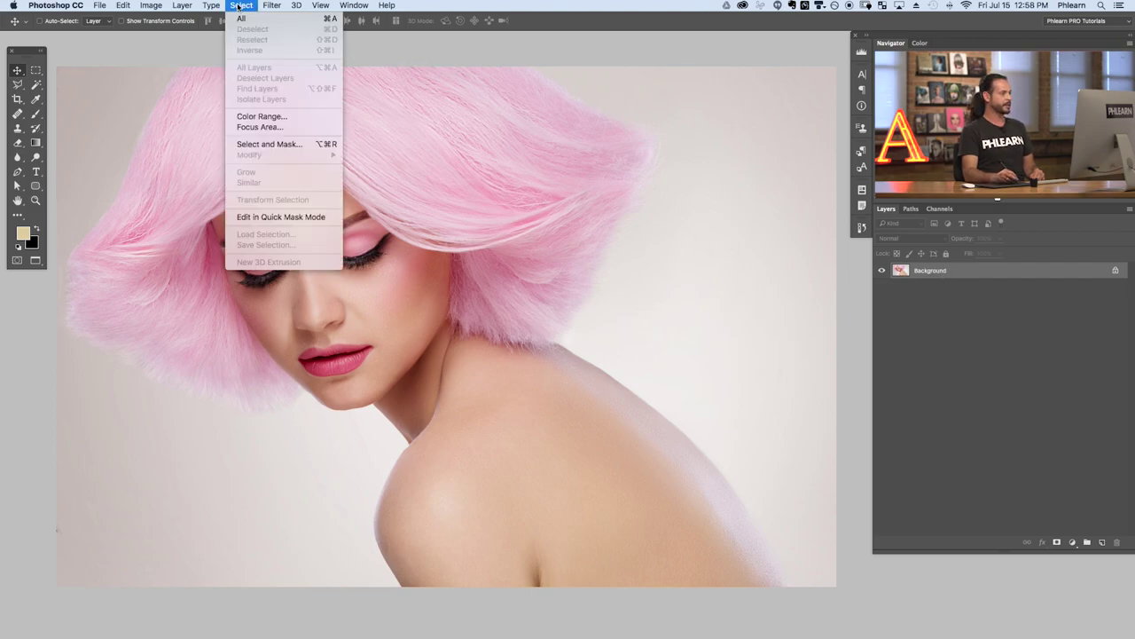
{"action": "left_click", "coordinate": [271, 118]}
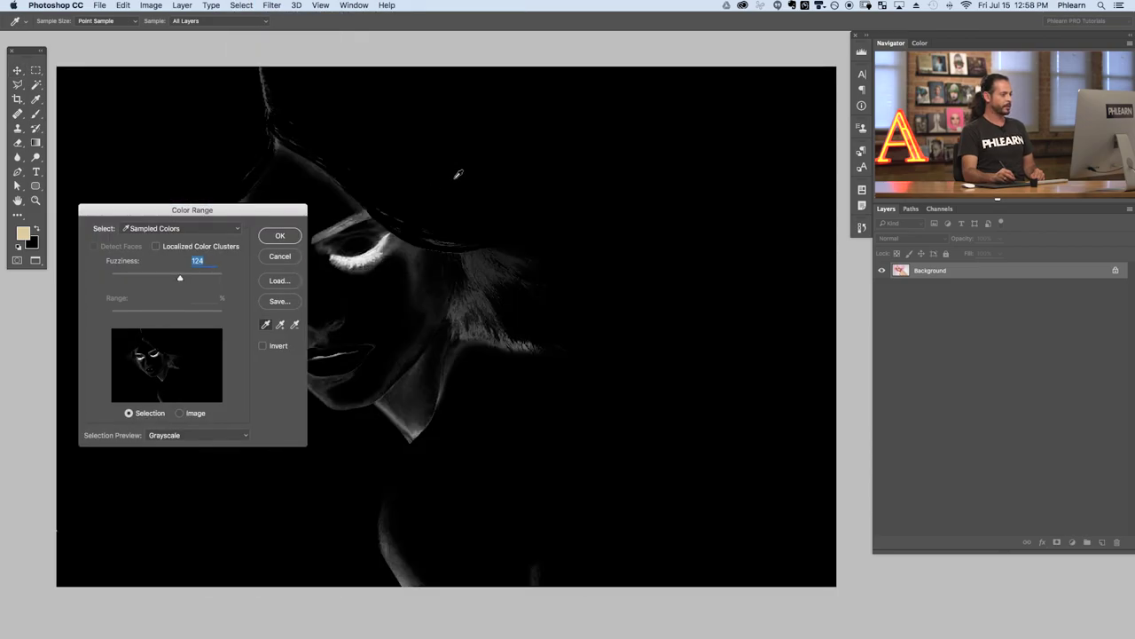
{"action": "left_click", "coordinate": [469, 170]}
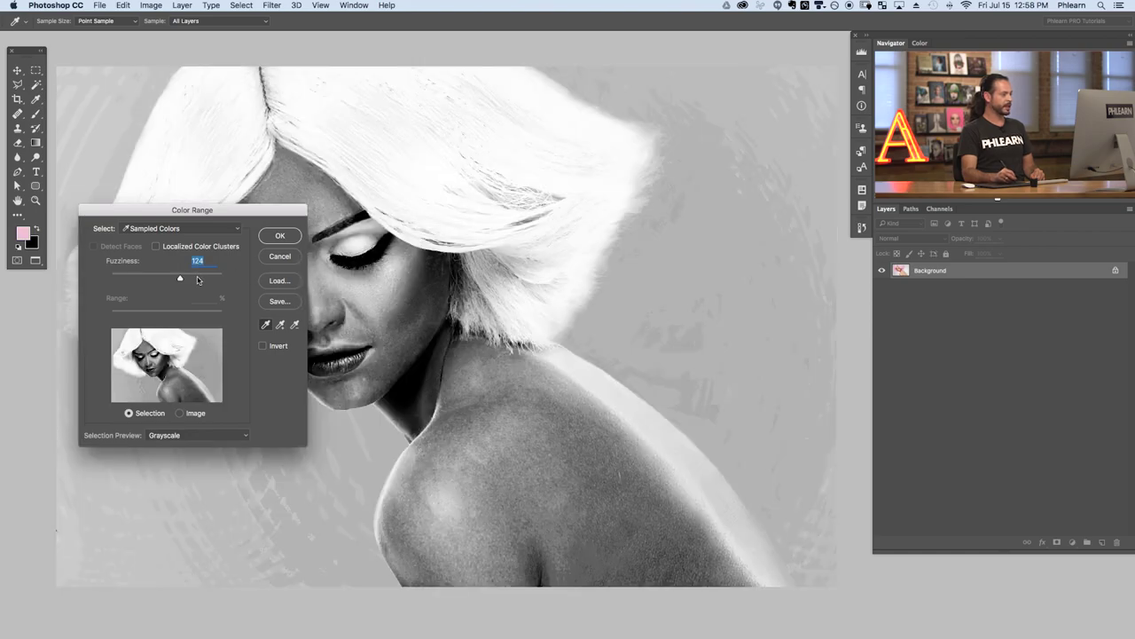
{"action": "left_click_drag", "start_coordinate": [182, 280], "coordinate": [144, 275]}
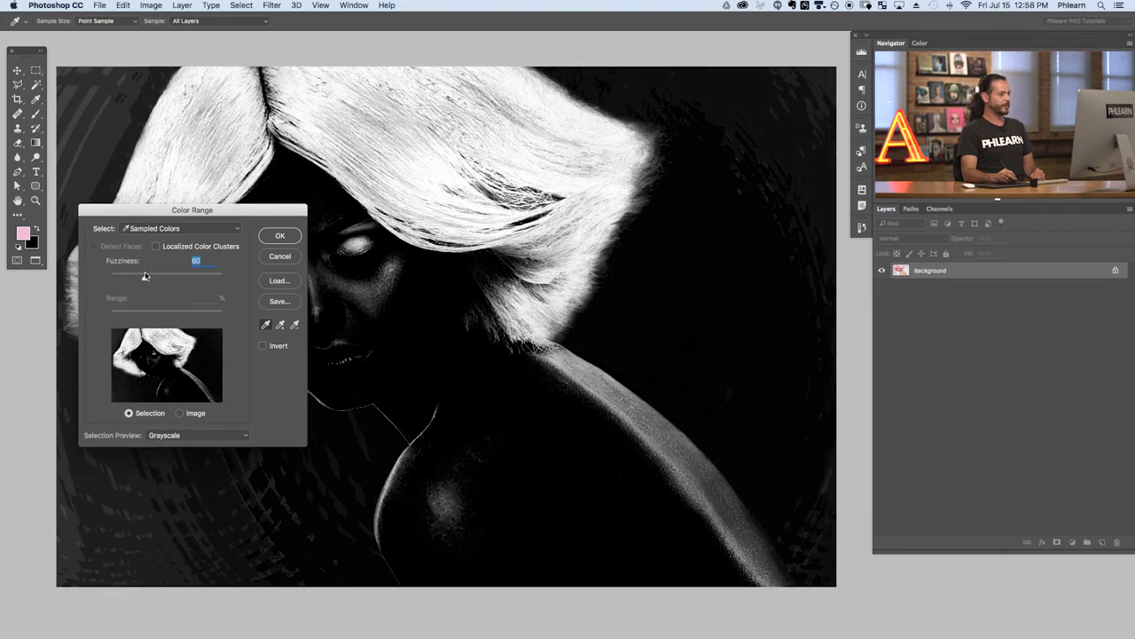
{"action": "left_click_drag", "start_coordinate": [200, 215], "coordinate": [674, 257]}
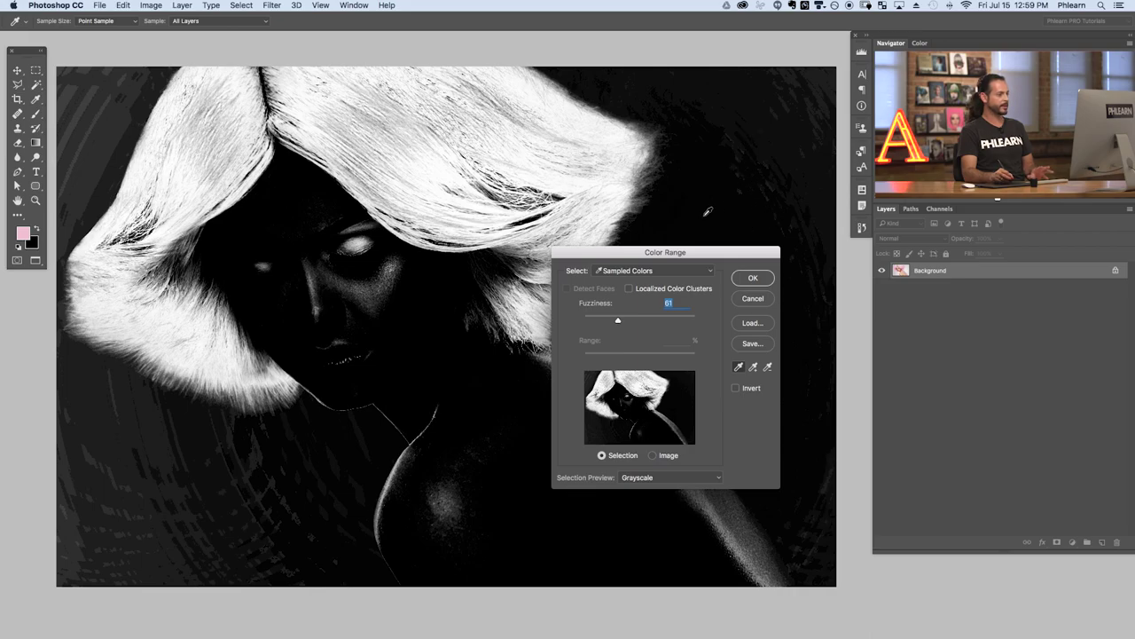
{"action": "left_click", "coordinate": [751, 279]}
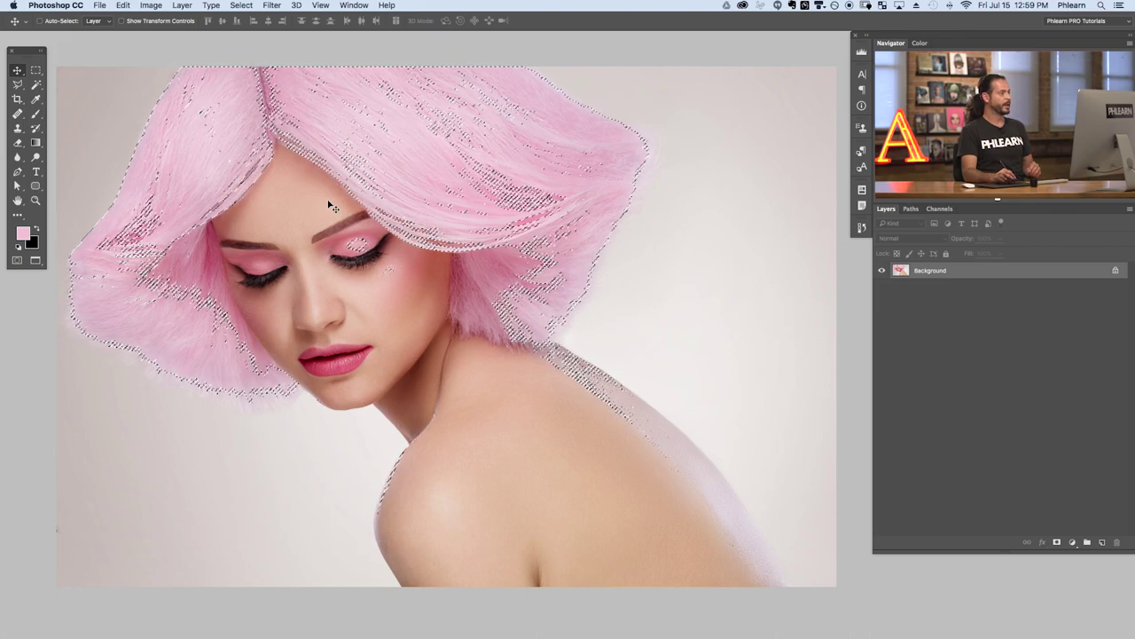
Step: Add a Hue/Saturation adjustment layer above Background, masked to the hair selection
{"action": "left_click", "coordinate": [181, 7]}
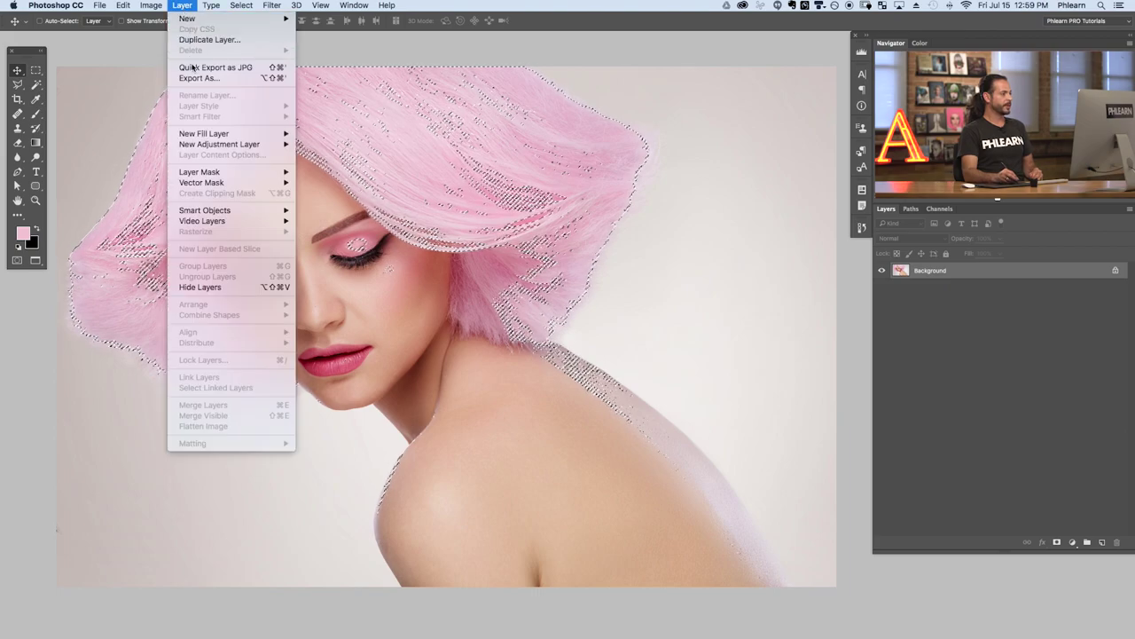
{"action": "mouse_move", "coordinate": [229, 146]}
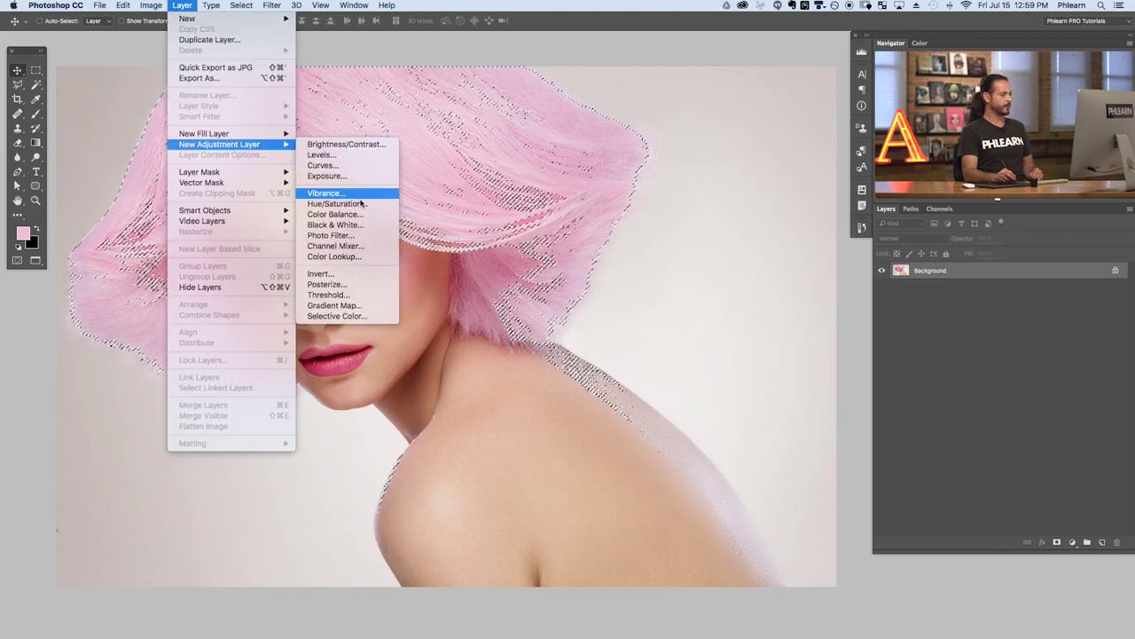
{"action": "left_click", "coordinate": [360, 206]}
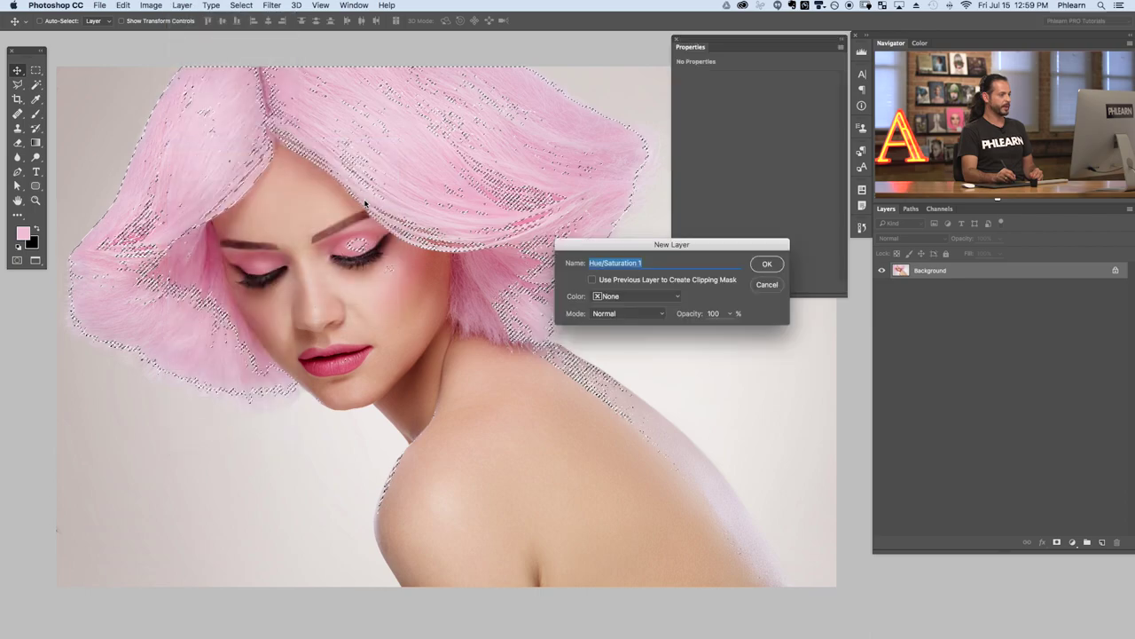
{"action": "left_click", "coordinate": [768, 263]}
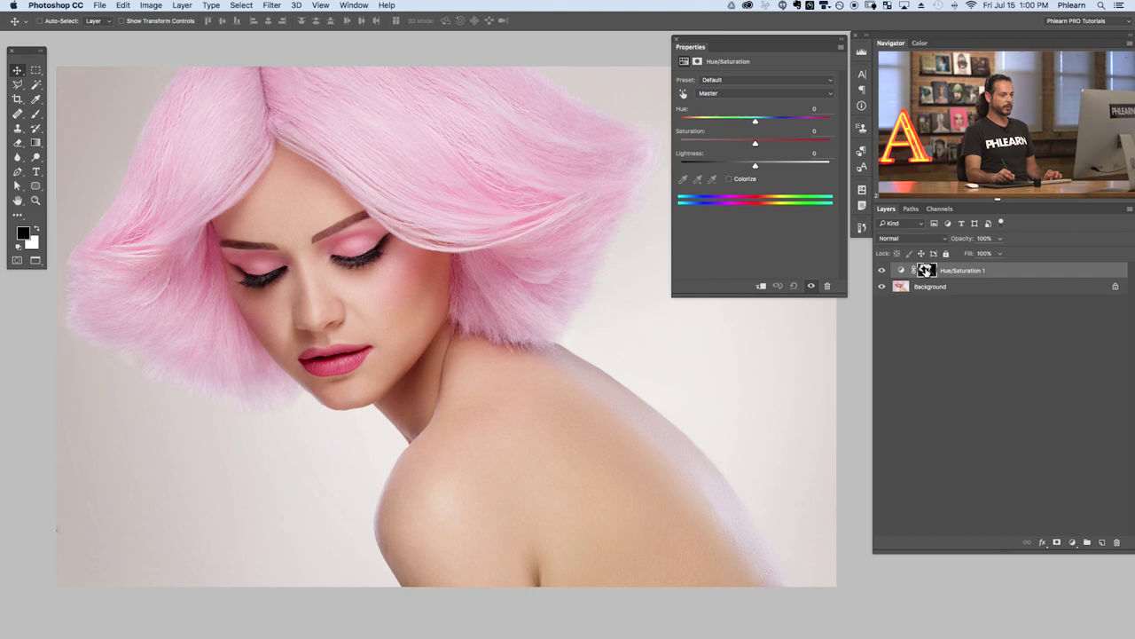
Step: Display the Hue/Saturation 1 layer mask on the canvas and close the Properties panel
{"action": "left_click", "coordinate": [925, 270], "text": "alt"}
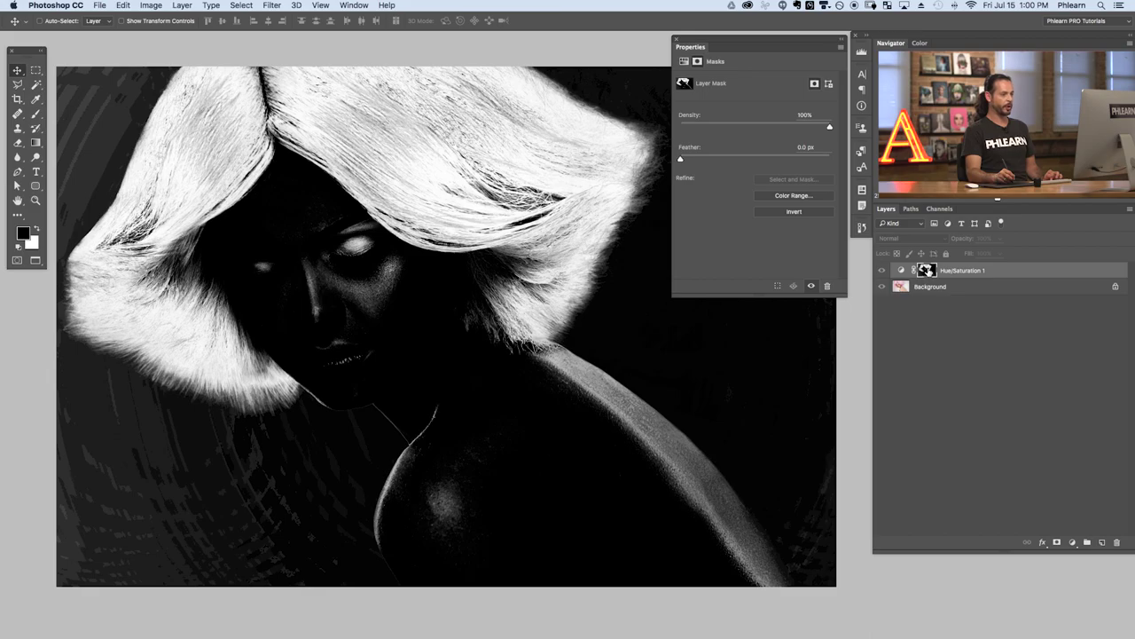
{"action": "left_click", "coordinate": [925, 270], "text": "alt"}
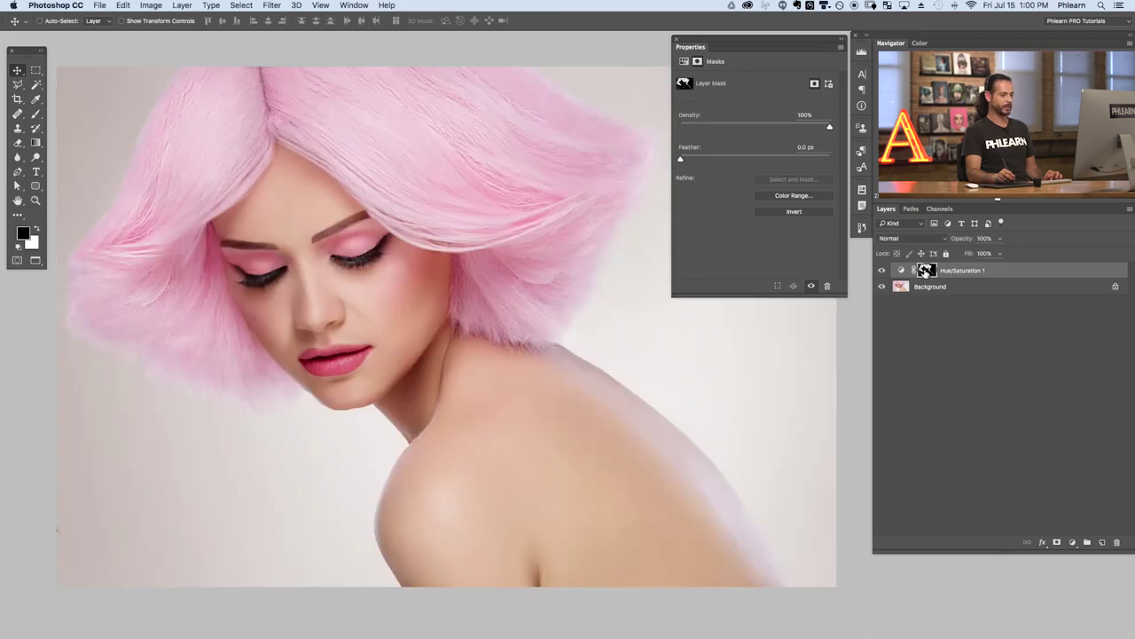
{"action": "left_click", "coordinate": [926, 270], "text": "alt"}
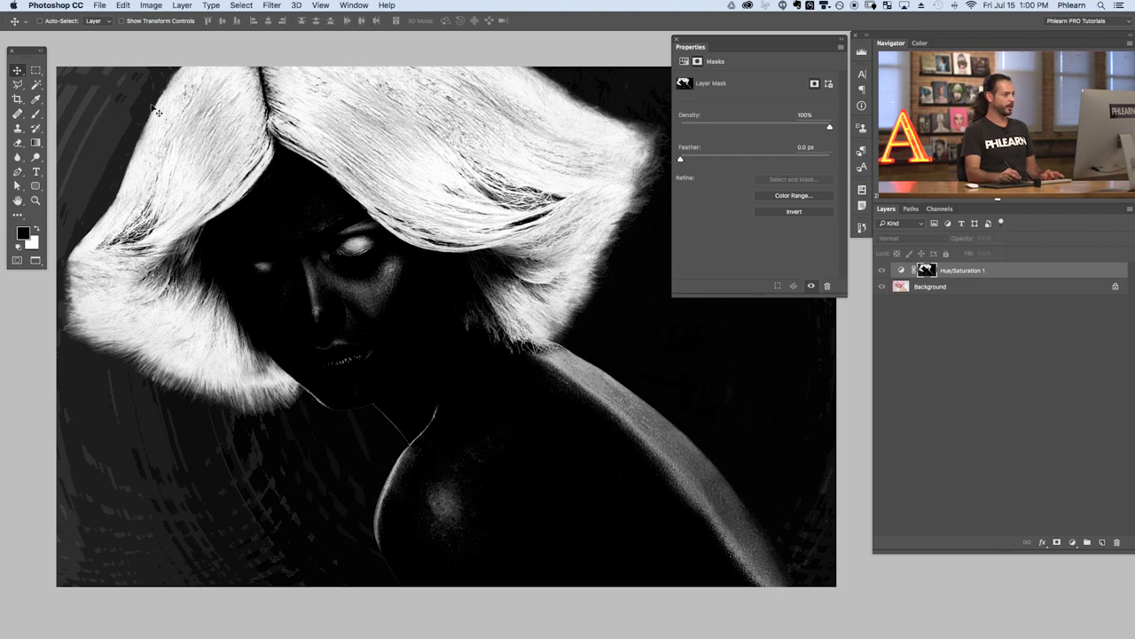
{"action": "left_click", "coordinate": [674, 39]}
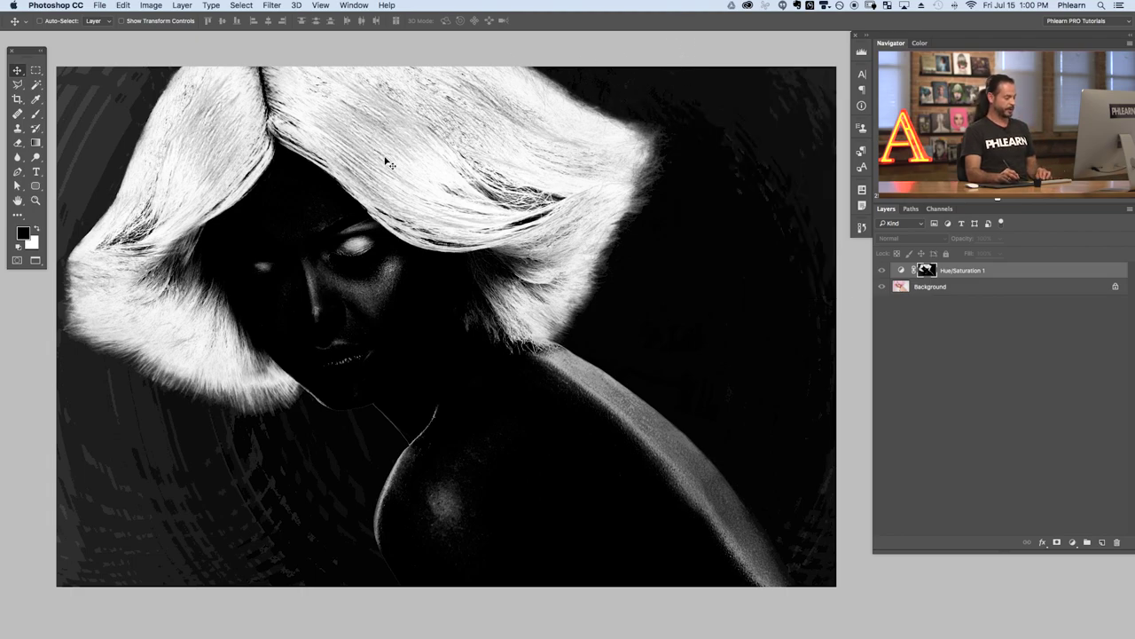
Step: Pick the Brush with white as the painting colour, then undo trial strokes on the mask
{"action": "key", "text": "b"}
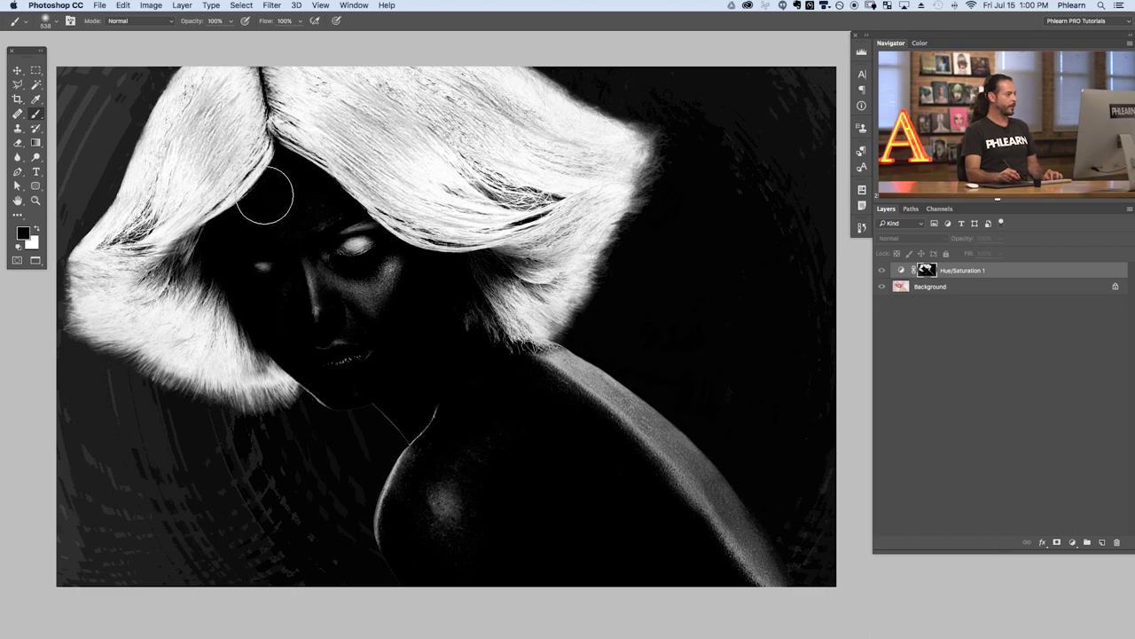
{"action": "key", "text": "x"}
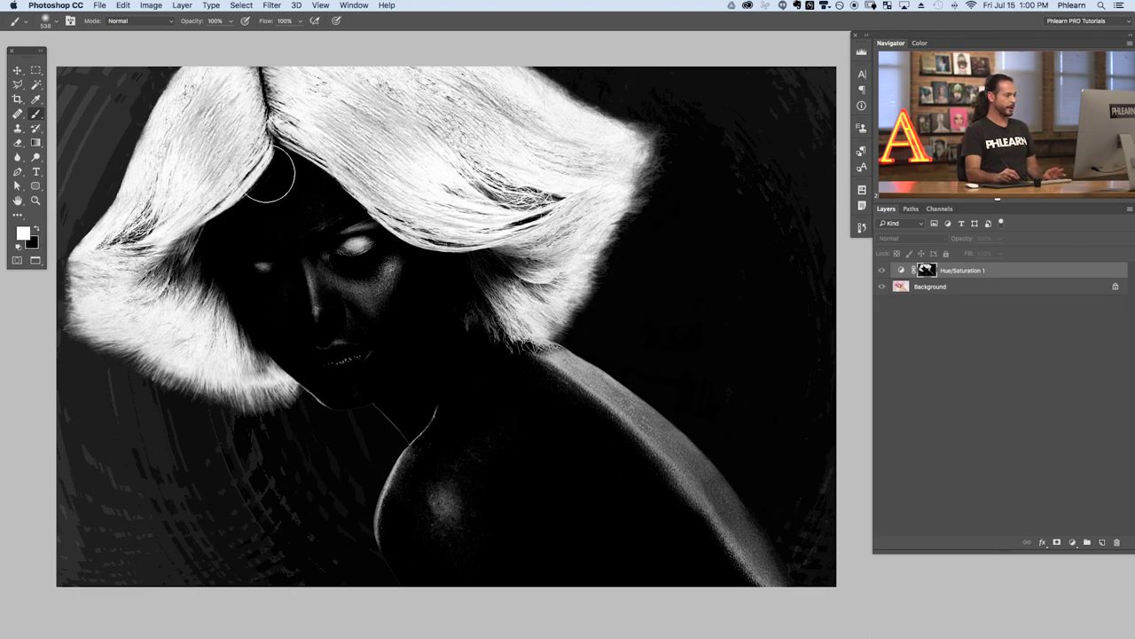
{"action": "mouse_move", "coordinate": [330, 135]}
{"action": "left_mouse_down"}
{"action": "mouse_move", "coordinate": [462, 177]}
{"action": "mouse_move", "coordinate": [497, 221]}
{"action": "mouse_move", "coordinate": [434, 338]}
{"action": "mouse_move", "coordinate": [367, 296]}
{"action": "mouse_move", "coordinate": [248, 266]}
{"action": "mouse_move", "coordinate": [160, 293]}
{"action": "mouse_move", "coordinate": [270, 462]}
{"action": "left_mouse_up"}
{"action": "mouse_move", "coordinate": [310, 504]}
{"action": "left_mouse_down"}
{"action": "mouse_move", "coordinate": [438, 554]}
{"action": "mouse_move", "coordinate": [618, 427]}
{"action": "mouse_move", "coordinate": [535, 221]}
{"action": "mouse_move", "coordinate": [540, 303]}
{"action": "mouse_move", "coordinate": [493, 393]}
{"action": "mouse_move", "coordinate": [512, 310]}
{"action": "left_mouse_up"}
{"action": "key", "text": "super+z"}
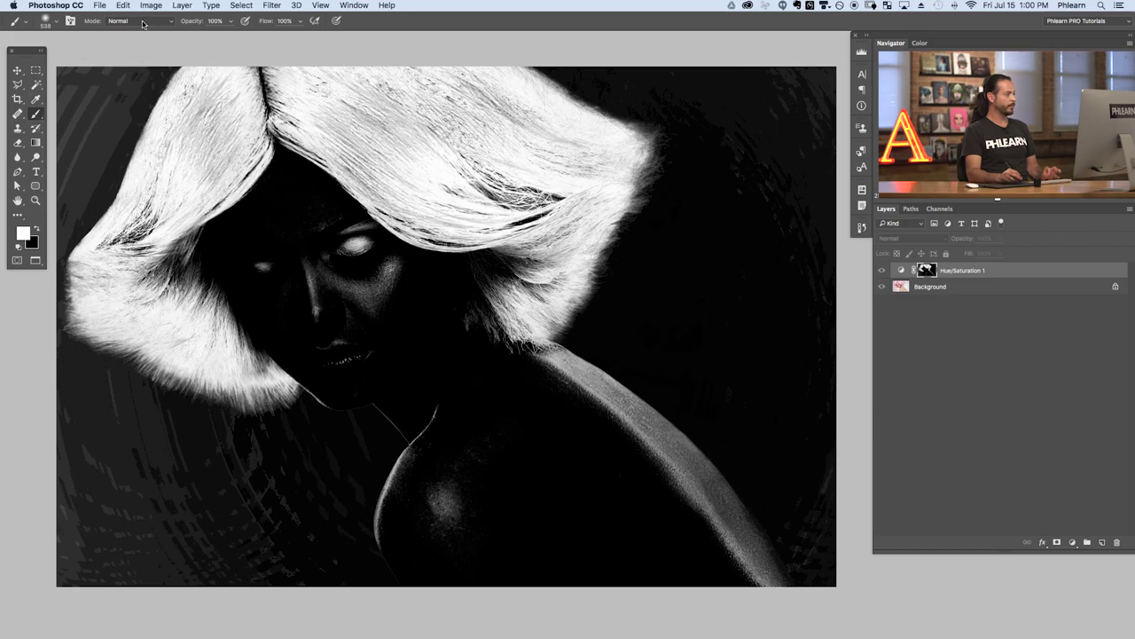
{"action": "left_click", "coordinate": [143, 22]}
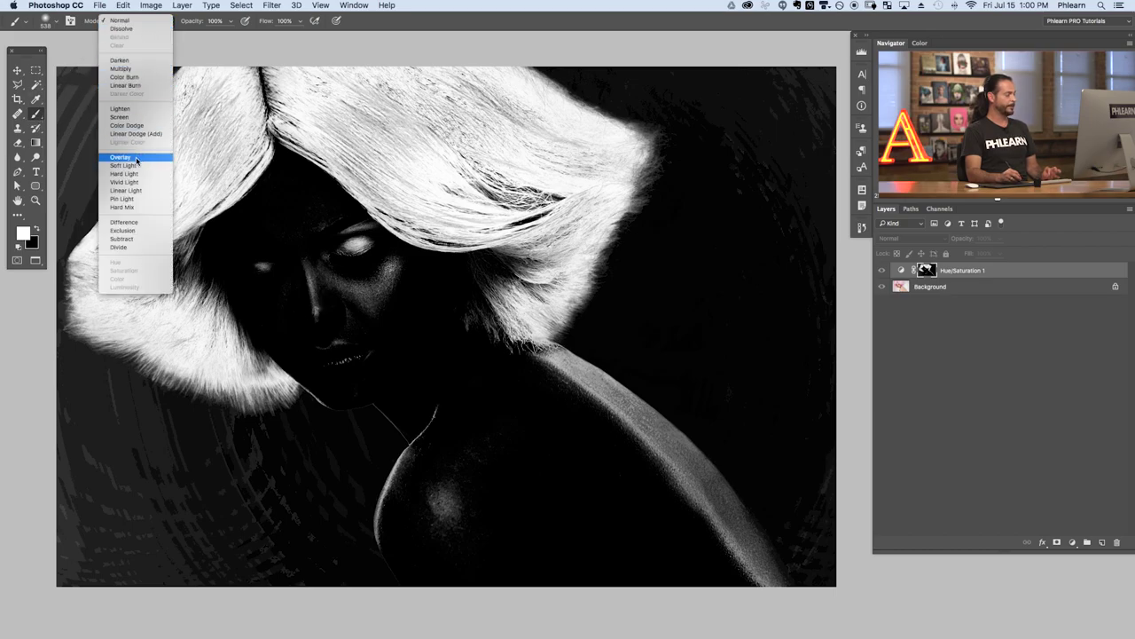
Step: Set the brush to Overlay mode and paint the hair areas solid white in the mask
{"action": "left_click", "coordinate": [137, 158]}
{"action": "mouse_move", "coordinate": [450, 179]}
{"action": "left_mouse_down"}
{"action": "mouse_move", "coordinate": [473, 129]}
{"action": "mouse_move", "coordinate": [515, 104]}
{"action": "mouse_move", "coordinate": [486, 82]}
{"action": "mouse_move", "coordinate": [573, 113]}
{"action": "mouse_move", "coordinate": [615, 193]}
{"action": "mouse_move", "coordinate": [591, 243]}
{"action": "mouse_move", "coordinate": [522, 178]}
{"action": "mouse_move", "coordinate": [447, 204]}
{"action": "mouse_move", "coordinate": [459, 206]}
{"action": "mouse_move", "coordinate": [361, 157]}
{"action": "mouse_move", "coordinate": [341, 364]}
{"action": "mouse_move", "coordinate": [292, 131]}
{"action": "mouse_move", "coordinate": [295, 380]}
{"action": "mouse_move", "coordinate": [275, 364]}
{"action": "mouse_move", "coordinate": [451, 440]}
{"action": "mouse_move", "coordinate": [511, 400]}
{"action": "mouse_move", "coordinate": [543, 443]}
{"action": "mouse_move", "coordinate": [539, 468]}
{"action": "mouse_move", "coordinate": [561, 462]}
{"action": "mouse_move", "coordinate": [586, 495]}
{"action": "mouse_move", "coordinate": [628, 518]}
{"action": "mouse_move", "coordinate": [557, 499]}
{"action": "mouse_move", "coordinate": [673, 352]}
{"action": "mouse_move", "coordinate": [724, 378]}
{"action": "mouse_move", "coordinate": [746, 327]}
{"action": "mouse_move", "coordinate": [740, 247]}
{"action": "mouse_move", "coordinate": [708, 259]}
{"action": "mouse_move", "coordinate": [649, 243]}
{"action": "left_mouse_up"}
{"action": "mouse_move", "coordinate": [162, 299]}
{"action": "left_mouse_down"}
{"action": "mouse_move", "coordinate": [164, 213]}
{"action": "mouse_move", "coordinate": [105, 292]}
{"action": "mouse_move", "coordinate": [132, 298]}
{"action": "mouse_move", "coordinate": [187, 135]}
{"action": "mouse_move", "coordinate": [226, 96]}
{"action": "mouse_move", "coordinate": [210, 160]}
{"action": "mouse_move", "coordinate": [220, 165]}
{"action": "mouse_move", "coordinate": [248, 83]}
{"action": "mouse_move", "coordinate": [232, 132]}
{"action": "mouse_move", "coordinate": [205, 118]}
{"action": "mouse_move", "coordinate": [200, 76]}
{"action": "mouse_move", "coordinate": [155, 181]}
{"action": "mouse_move", "coordinate": [174, 295]}
{"action": "mouse_move", "coordinate": [224, 377]}
{"action": "mouse_move", "coordinate": [285, 410]}
{"action": "mouse_move", "coordinate": [248, 387]}
{"action": "mouse_move", "coordinate": [173, 375]}
{"action": "mouse_move", "coordinate": [124, 340]}
{"action": "mouse_move", "coordinate": [209, 415]}
{"action": "mouse_move", "coordinate": [261, 418]}
{"action": "left_mouse_up"}
{"action": "mouse_move", "coordinate": [529, 218]}
{"action": "left_mouse_down"}
{"action": "mouse_move", "coordinate": [532, 169]}
{"action": "mouse_move", "coordinate": [509, 293]}
{"action": "mouse_move", "coordinate": [496, 293]}
{"action": "mouse_move", "coordinate": [515, 261]}
{"action": "mouse_move", "coordinate": [487, 258]}
{"action": "mouse_move", "coordinate": [325, 131]}
{"action": "mouse_move", "coordinate": [313, 69]}
{"action": "mouse_move", "coordinate": [465, 131]}
{"action": "mouse_move", "coordinate": [390, 188]}
{"action": "left_mouse_up"}
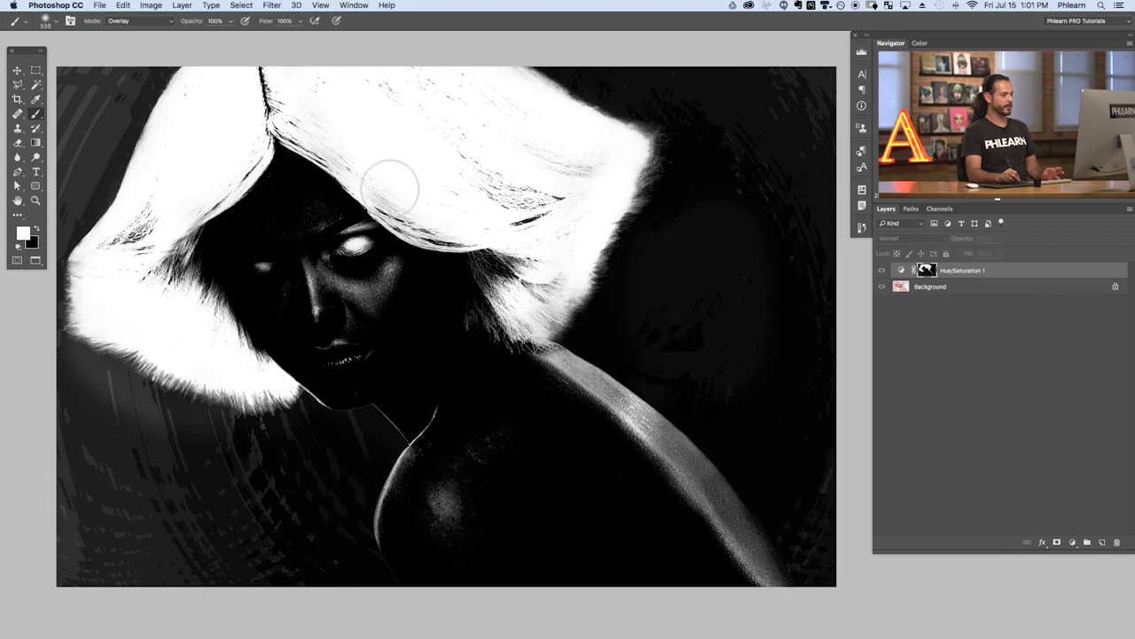
{"action": "mouse_move", "coordinate": [328, 269]}
{"action": "left_mouse_down"}
{"action": "mouse_move", "coordinate": [339, 331]}
{"action": "mouse_move", "coordinate": [355, 329]}
{"action": "mouse_move", "coordinate": [322, 324]}
{"action": "left_mouse_up"}
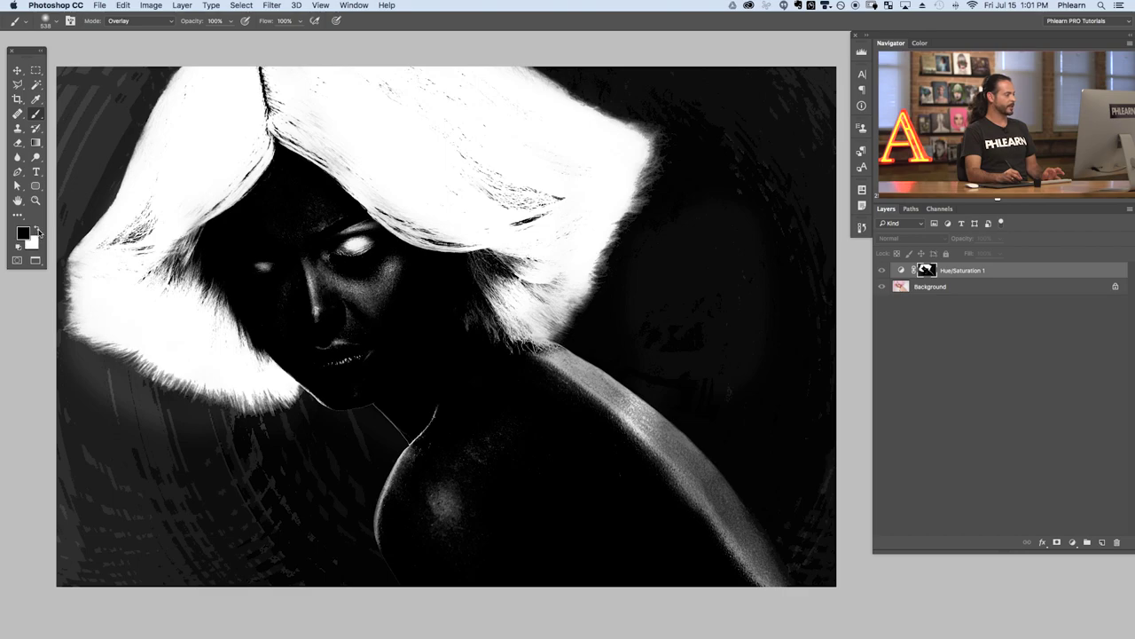
Step: Blacken the grey streaks in the background, beside the hair edge and on the shoulder
{"action": "scroll", "coordinate": [111, 203], "scroll_direction": "left", "scroll_amount": 3}
{"action": "scroll", "coordinate": [111, 203], "scroll_direction": "up", "scroll_amount": 1}
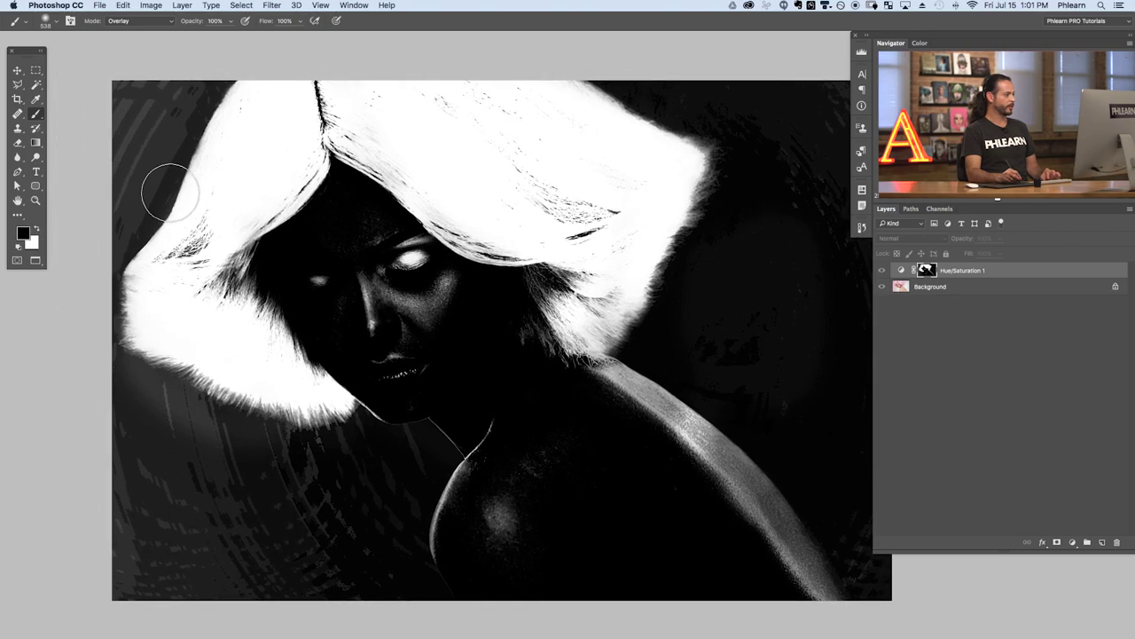
{"action": "mouse_move", "coordinate": [152, 108]}
{"action": "left_mouse_down"}
{"action": "mouse_move", "coordinate": [134, 116]}
{"action": "mouse_move", "coordinate": [134, 163]}
{"action": "mouse_move", "coordinate": [188, 102]}
{"action": "mouse_move", "coordinate": [153, 159]}
{"action": "mouse_move", "coordinate": [124, 266]}
{"action": "mouse_move", "coordinate": [132, 449]}
{"action": "mouse_move", "coordinate": [165, 406]}
{"action": "mouse_move", "coordinate": [265, 465]}
{"action": "mouse_move", "coordinate": [155, 413]}
{"action": "mouse_move", "coordinate": [312, 458]}
{"action": "mouse_move", "coordinate": [352, 456]}
{"action": "mouse_move", "coordinate": [367, 442]}
{"action": "mouse_move", "coordinate": [399, 505]}
{"action": "mouse_move", "coordinate": [357, 560]}
{"action": "mouse_move", "coordinate": [228, 563]}
{"action": "mouse_move", "coordinate": [164, 601]}
{"action": "mouse_move", "coordinate": [135, 497]}
{"action": "left_mouse_up"}
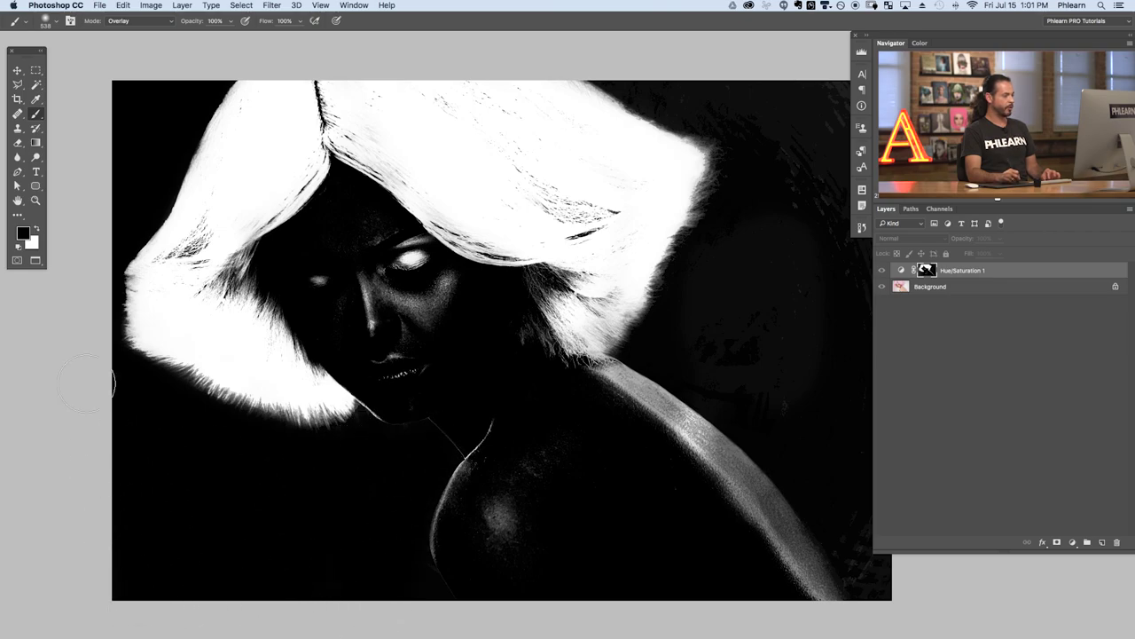
{"action": "scroll", "coordinate": [274, 479], "scroll_direction": "right", "scroll_amount": 2}
{"action": "scroll", "coordinate": [274, 479], "scroll_direction": "up", "scroll_amount": 1}
{"action": "mouse_move", "coordinate": [701, 225]}
{"action": "left_mouse_down"}
{"action": "mouse_move", "coordinate": [639, 96]}
{"action": "mouse_move", "coordinate": [792, 198]}
{"action": "left_mouse_up"}
{"action": "mouse_move", "coordinate": [826, 107]}
{"action": "left_mouse_down"}
{"action": "mouse_move", "coordinate": [836, 466]}
{"action": "mouse_move", "coordinate": [779, 572]}
{"action": "mouse_move", "coordinate": [682, 585]}
{"action": "mouse_move", "coordinate": [682, 507]}
{"action": "mouse_move", "coordinate": [706, 450]}
{"action": "mouse_move", "coordinate": [724, 442]}
{"action": "mouse_move", "coordinate": [625, 449]}
{"action": "mouse_move", "coordinate": [631, 415]}
{"action": "mouse_move", "coordinate": [607, 426]}
{"action": "mouse_move", "coordinate": [536, 402]}
{"action": "left_mouse_up"}
{"action": "mouse_move", "coordinate": [624, 444]}
{"action": "left_mouse_down"}
{"action": "mouse_move", "coordinate": [679, 424]}
{"action": "mouse_move", "coordinate": [648, 483]}
{"action": "mouse_move", "coordinate": [668, 435]}
{"action": "mouse_move", "coordinate": [457, 587]}
{"action": "mouse_move", "coordinate": [474, 559]}
{"action": "mouse_move", "coordinate": [482, 455]}
{"action": "mouse_move", "coordinate": [435, 505]}
{"action": "mouse_move", "coordinate": [388, 471]}
{"action": "left_mouse_up"}
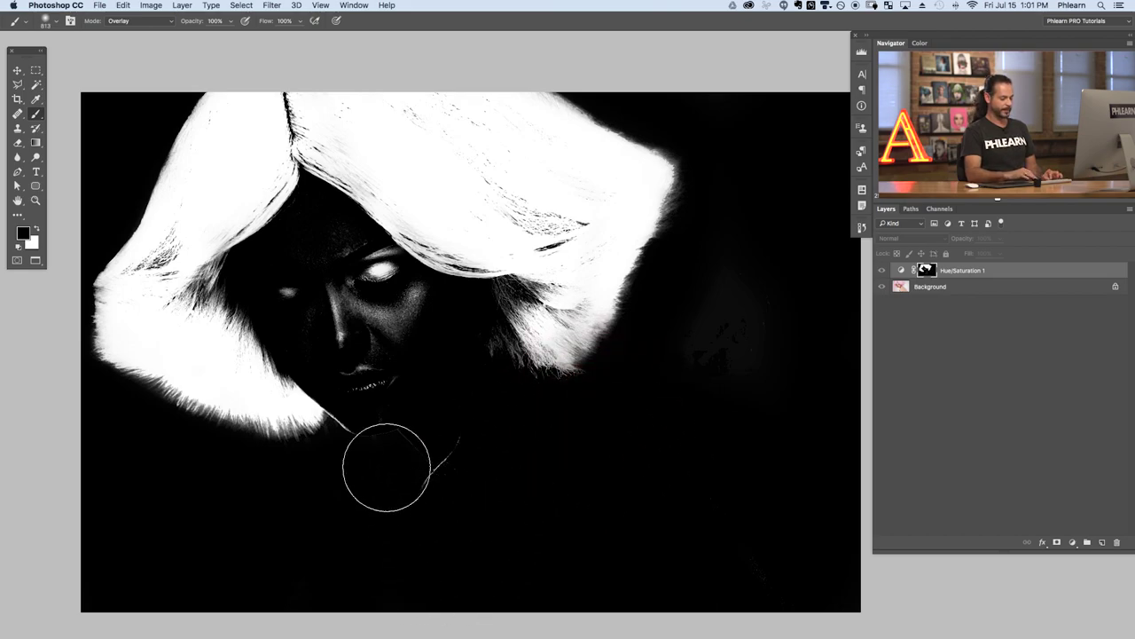
Step: Blacken the cheek, nose and eye area and the remaining grey specks, resizing the brush
{"action": "key", "text": "super+plus"}
{"action": "key", "text": "super+minus"}
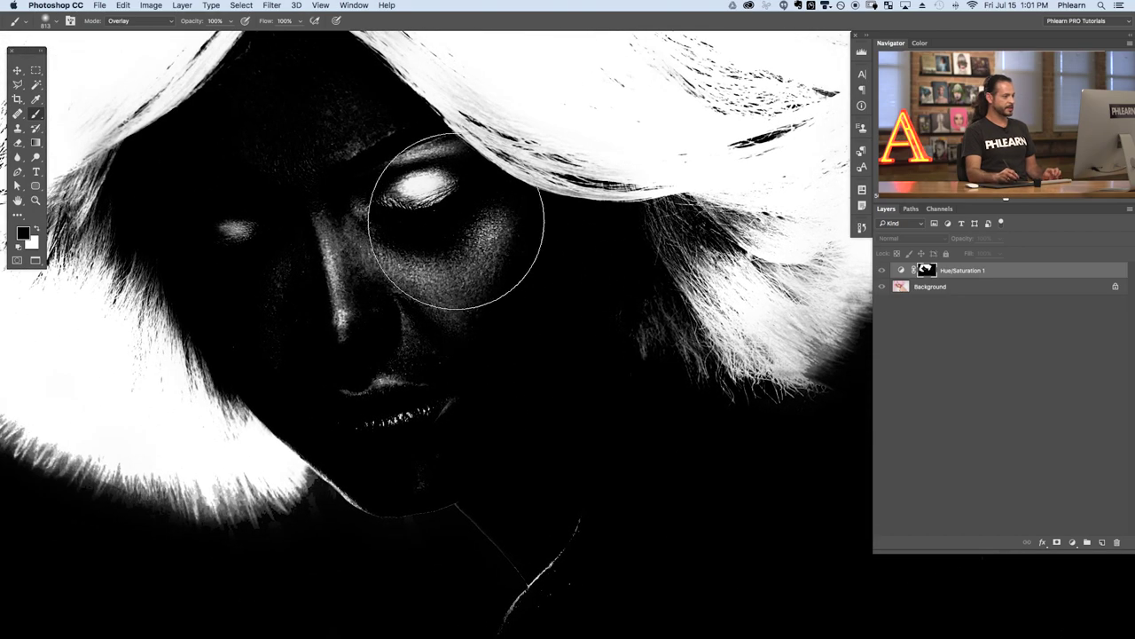
{"action": "mouse_move", "coordinate": [494, 302]}
{"action": "left_mouse_down"}
{"action": "mouse_move", "coordinate": [371, 331]}
{"action": "mouse_move", "coordinate": [334, 315]}
{"action": "mouse_move", "coordinate": [322, 325]}
{"action": "mouse_move", "coordinate": [410, 309]}
{"action": "mouse_move", "coordinate": [389, 319]}
{"action": "mouse_move", "coordinate": [411, 278]}
{"action": "mouse_move", "coordinate": [352, 238]}
{"action": "mouse_move", "coordinate": [362, 225]}
{"action": "mouse_move", "coordinate": [333, 269]}
{"action": "mouse_move", "coordinate": [337, 306]}
{"action": "mouse_move", "coordinate": [386, 324]}
{"action": "mouse_move", "coordinate": [395, 218]}
{"action": "mouse_move", "coordinate": [353, 285]}
{"action": "mouse_move", "coordinate": [403, 212]}
{"action": "mouse_move", "coordinate": [351, 239]}
{"action": "mouse_move", "coordinate": [383, 213]}
{"action": "mouse_move", "coordinate": [450, 234]}
{"action": "mouse_move", "coordinate": [423, 197]}
{"action": "mouse_move", "coordinate": [410, 221]}
{"action": "mouse_move", "coordinate": [297, 209]}
{"action": "mouse_move", "coordinate": [414, 354]}
{"action": "mouse_move", "coordinate": [392, 479]}
{"action": "mouse_move", "coordinate": [369, 526]}
{"action": "mouse_move", "coordinate": [391, 547]}
{"action": "mouse_move", "coordinate": [440, 501]}
{"action": "left_mouse_up"}
{"action": "scroll", "coordinate": [440, 501], "scroll_direction": "down", "scroll_amount": 3}
{"action": "mouse_move", "coordinate": [509, 405]}
{"action": "left_mouse_down"}
{"action": "mouse_move", "coordinate": [528, 455]}
{"action": "mouse_move", "coordinate": [518, 507]}
{"action": "left_mouse_up"}
{"action": "key", "text": "super+minus"}
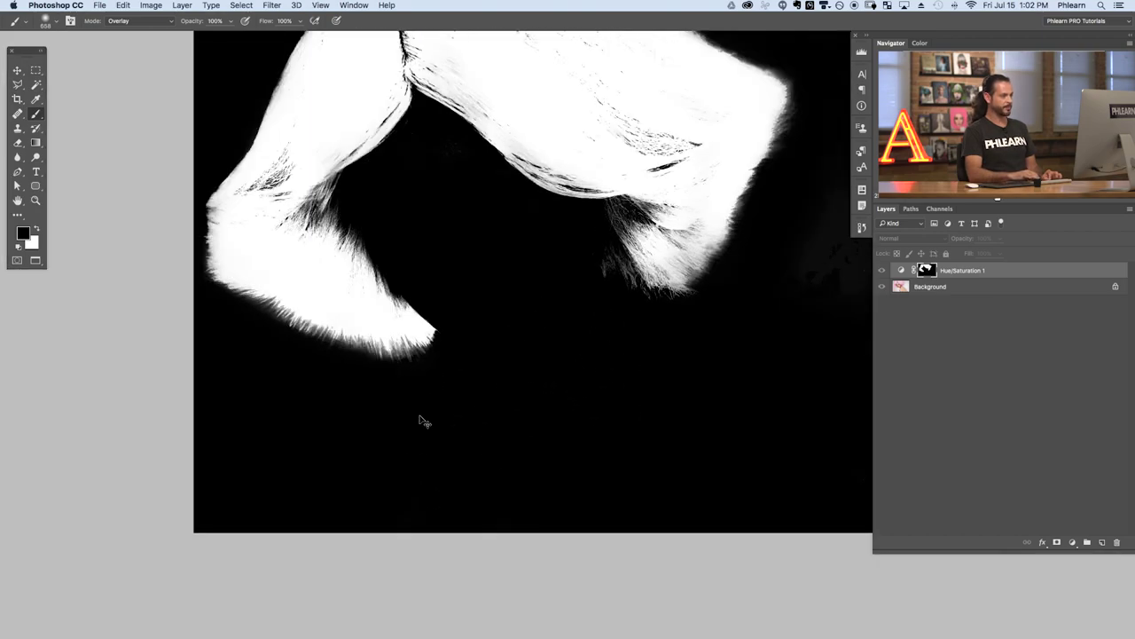
{"action": "scroll", "coordinate": [419, 415], "scroll_direction": "up", "scroll_amount": 2}
{"action": "scroll", "coordinate": [419, 415], "scroll_direction": "right", "scroll_amount": 3}
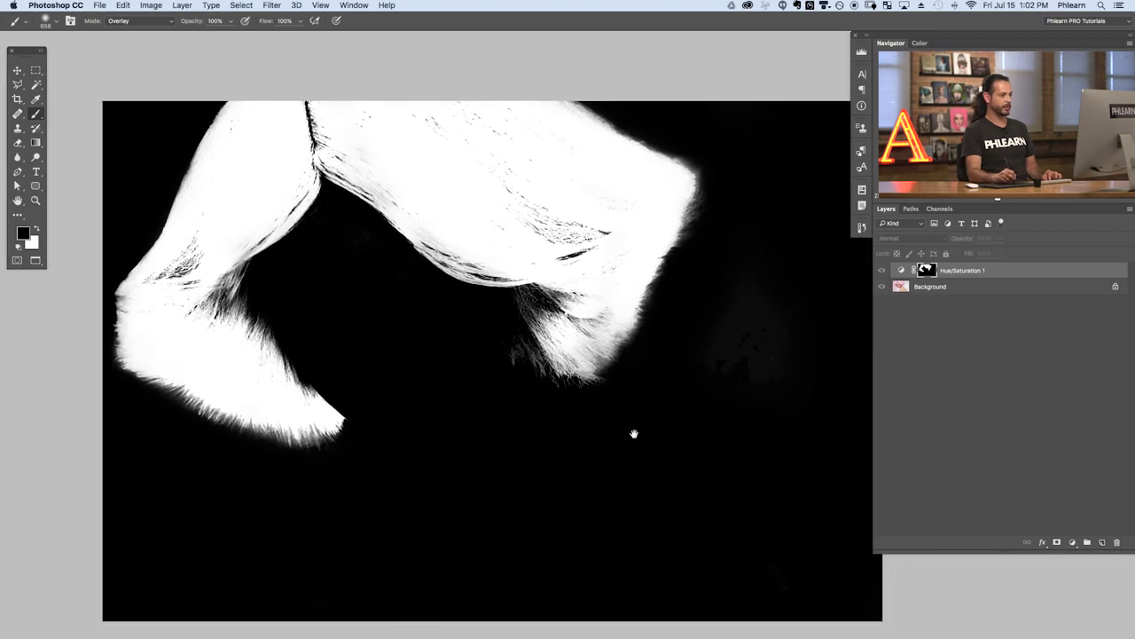
{"action": "left_click_drag", "start_coordinate": [697, 384], "coordinate": [689, 370]}
{"action": "key", "text": "]"}
{"action": "key", "text": "]"}
{"action": "key", "text": "]"}
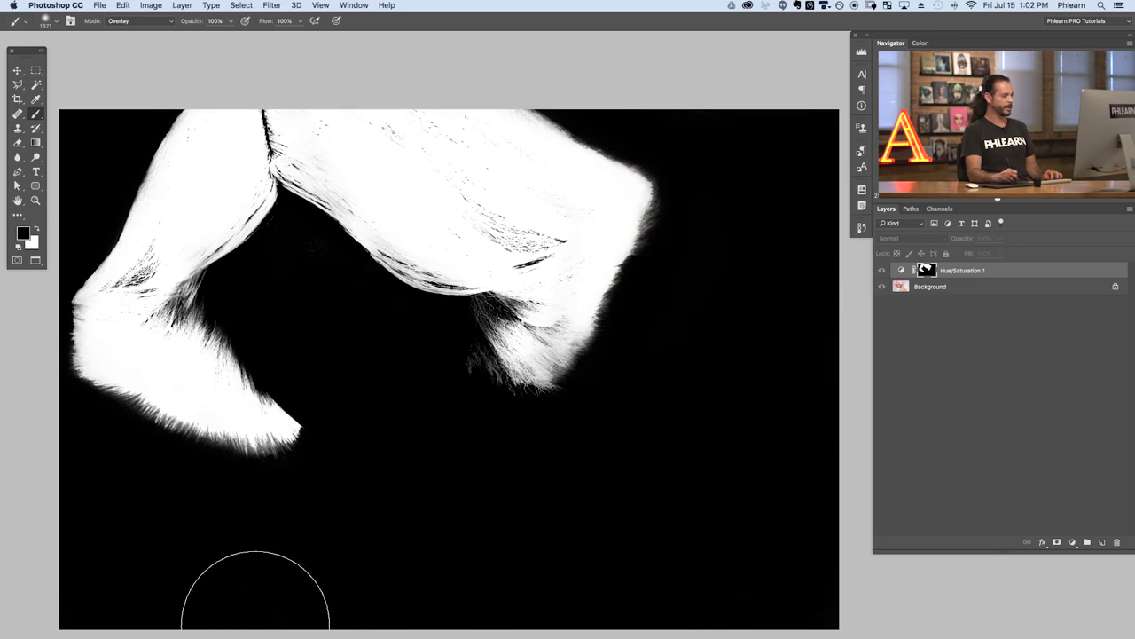
{"action": "scroll", "coordinate": [385, 472], "scroll_direction": "down", "scroll_amount": 1}
{"action": "scroll", "coordinate": [385, 471], "scroll_direction": "left", "scroll_amount": 2}
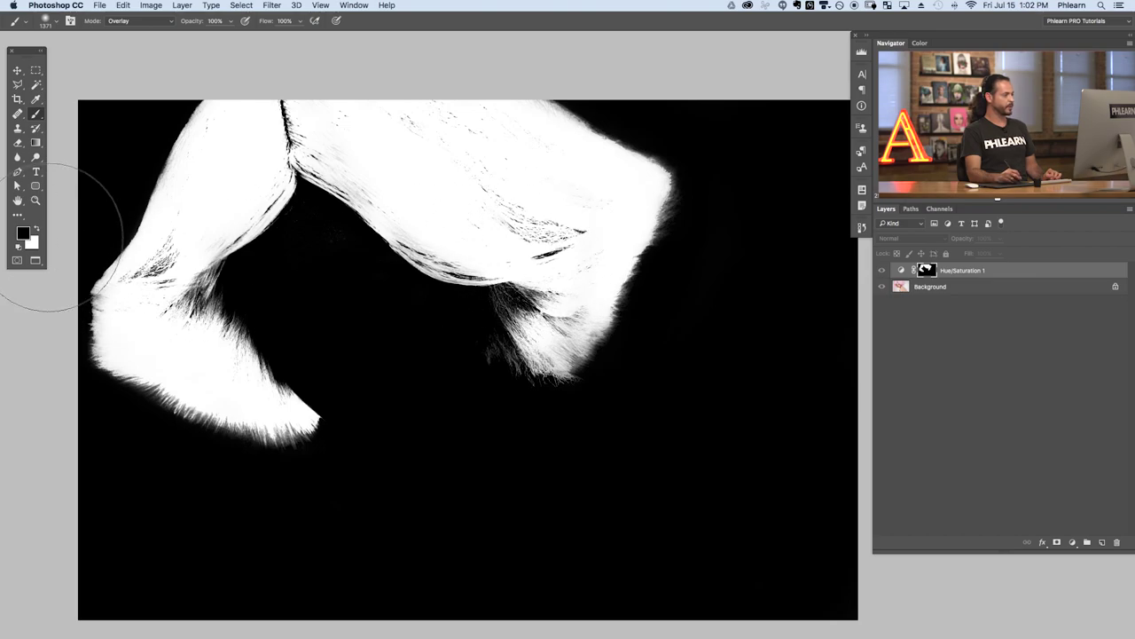
{"action": "left_click_drag", "start_coordinate": [322, 132], "coordinate": [171, 42]}
Step: Reset the brush to Normal mode at about 202 px, undoing a stray white blob
{"action": "left_click", "coordinate": [150, 21]}
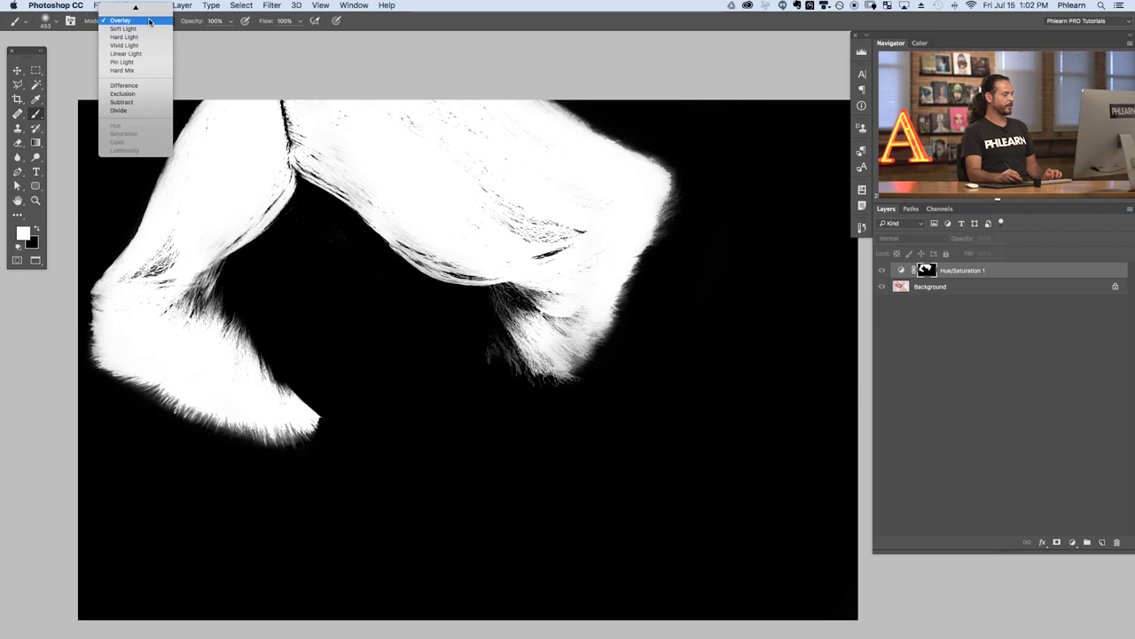
{"action": "mouse_move", "coordinate": [138, 8]}
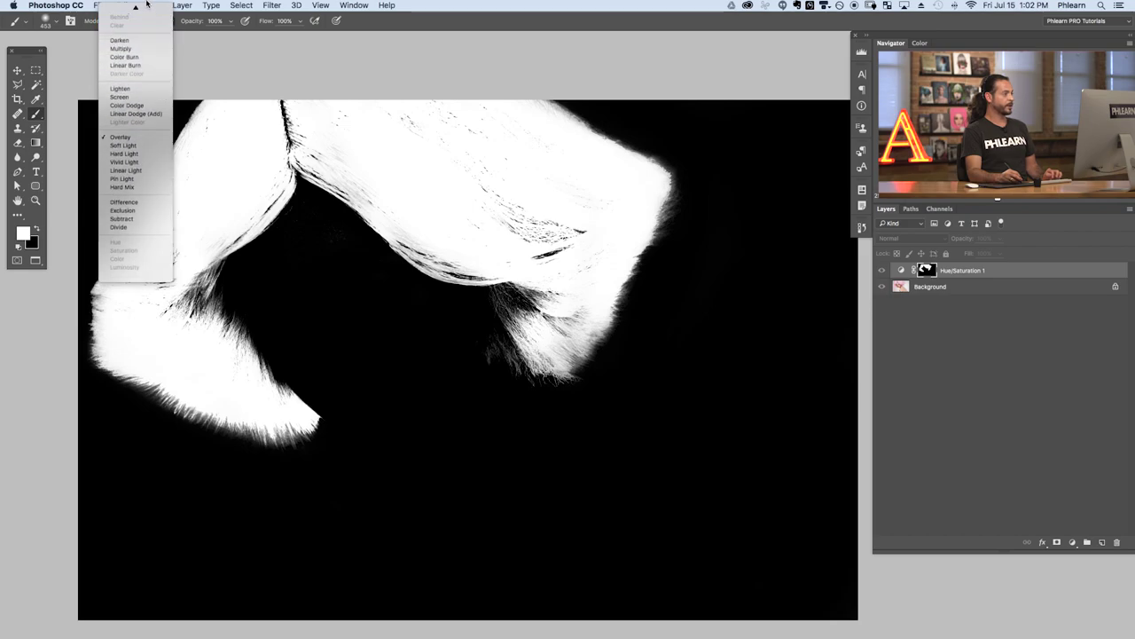
{"action": "left_click", "coordinate": [121, 8]}
{"action": "mouse_move", "coordinate": [297, 119]}
{"action": "left_mouse_down"}
{"action": "mouse_move", "coordinate": [278, 117]}
{"action": "mouse_move", "coordinate": [288, 151]}
{"action": "mouse_move", "coordinate": [311, 117]}
{"action": "mouse_move", "coordinate": [481, 279]}
{"action": "mouse_move", "coordinate": [370, 206]}
{"action": "left_mouse_up"}
{"action": "key", "text": "bracketright"}
{"action": "key", "text": "bracketright"}
{"action": "key", "text": "bracketright"}
{"action": "key", "text": "bracketright"}
{"action": "key", "text": "bracketright"}
{"action": "key", "text": "bracketright"}
{"action": "key", "text": "bracketright"}
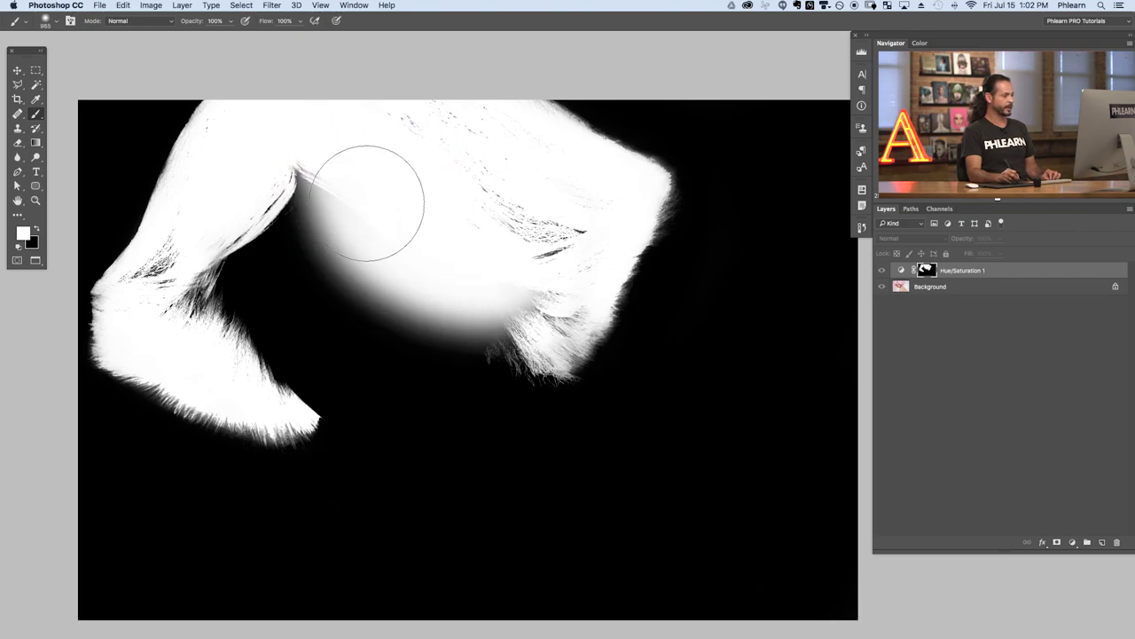
{"action": "key", "text": "super+z"}
{"action": "key", "text": "bracketleft"}
{"action": "key", "text": "bracketleft"}
{"action": "key", "text": "bracketleft"}
{"action": "key", "text": "bracketleft"}
{"action": "key", "text": "bracketleft"}
{"action": "left_click_drag", "start_coordinate": [533, 203], "coordinate": [520, 203]}
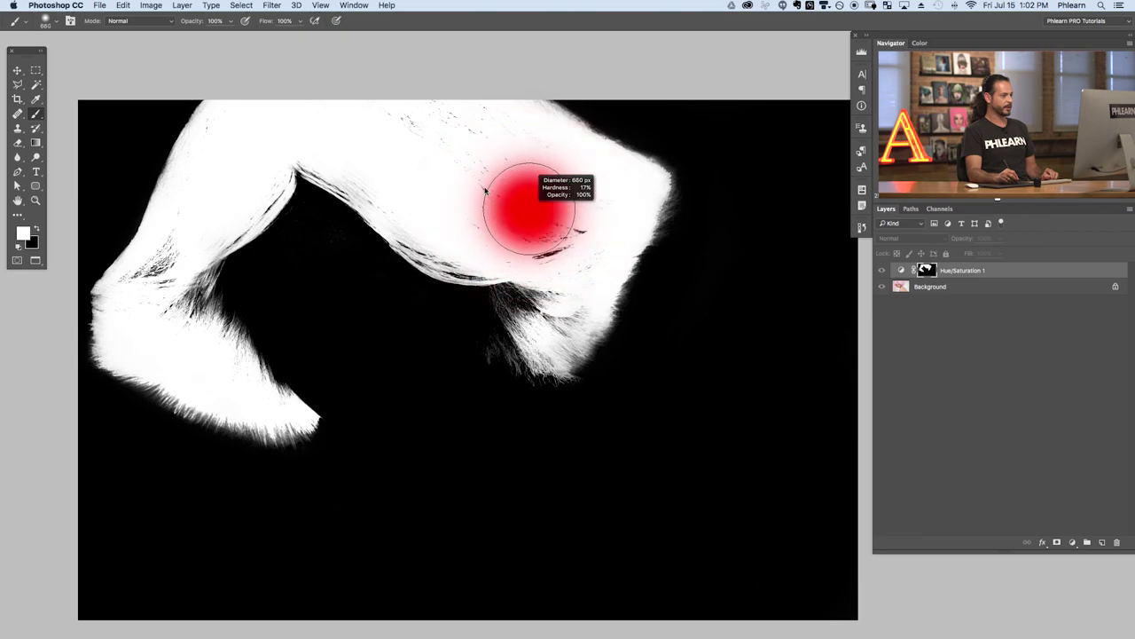
Step: Paint white over the dark streaks in the right and left hair, then leave mask view
{"action": "mouse_move", "coordinate": [556, 218]}
{"action": "left_mouse_down"}
{"action": "mouse_move", "coordinate": [524, 237]}
{"action": "mouse_move", "coordinate": [479, 220]}
{"action": "left_mouse_up"}
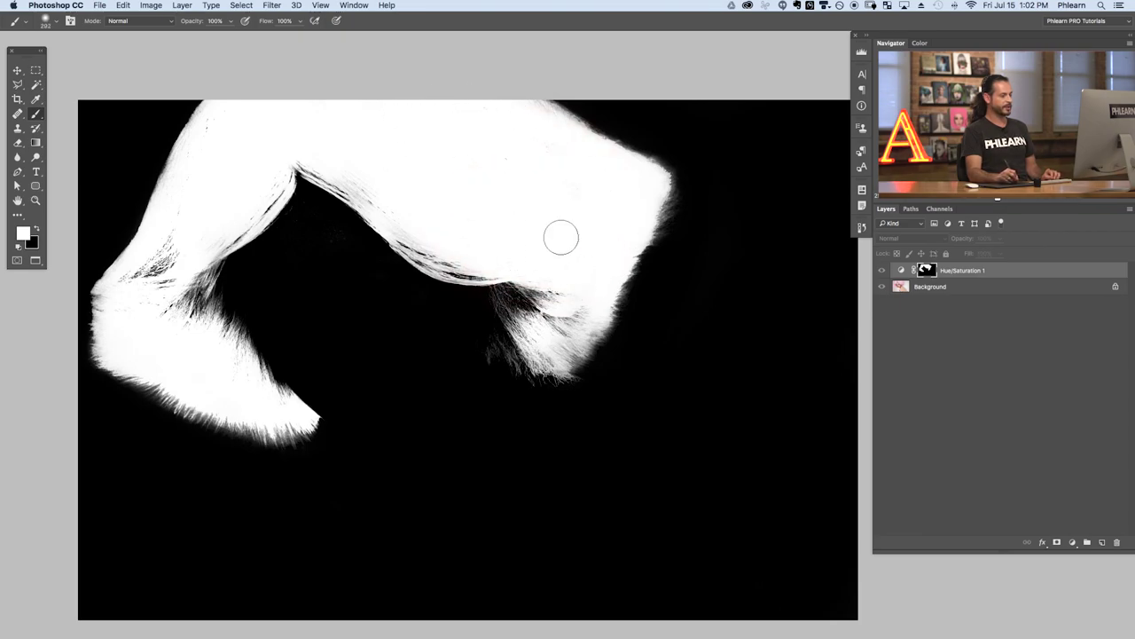
{"action": "mouse_move", "coordinate": [564, 289]}
{"action": "left_mouse_down"}
{"action": "mouse_move", "coordinate": [563, 332]}
{"action": "mouse_move", "coordinate": [575, 330]}
{"action": "mouse_move", "coordinate": [550, 351]}
{"action": "left_mouse_up"}
{"action": "left_click_drag", "start_coordinate": [182, 223], "coordinate": [148, 268]}
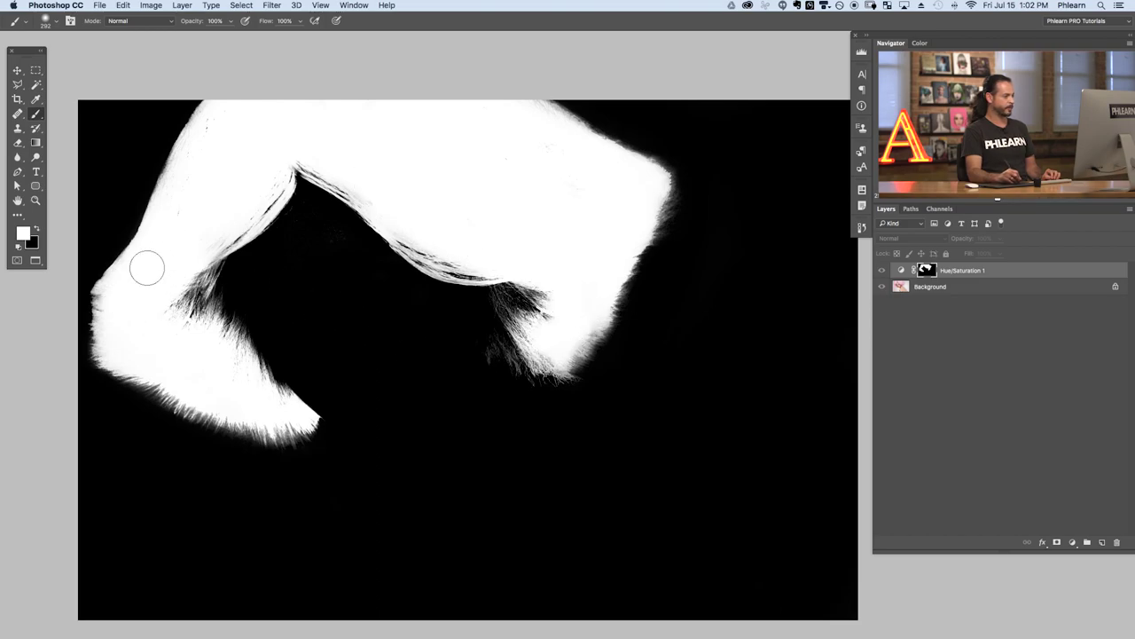
{"action": "left_click_drag", "start_coordinate": [183, 334], "coordinate": [206, 334]}
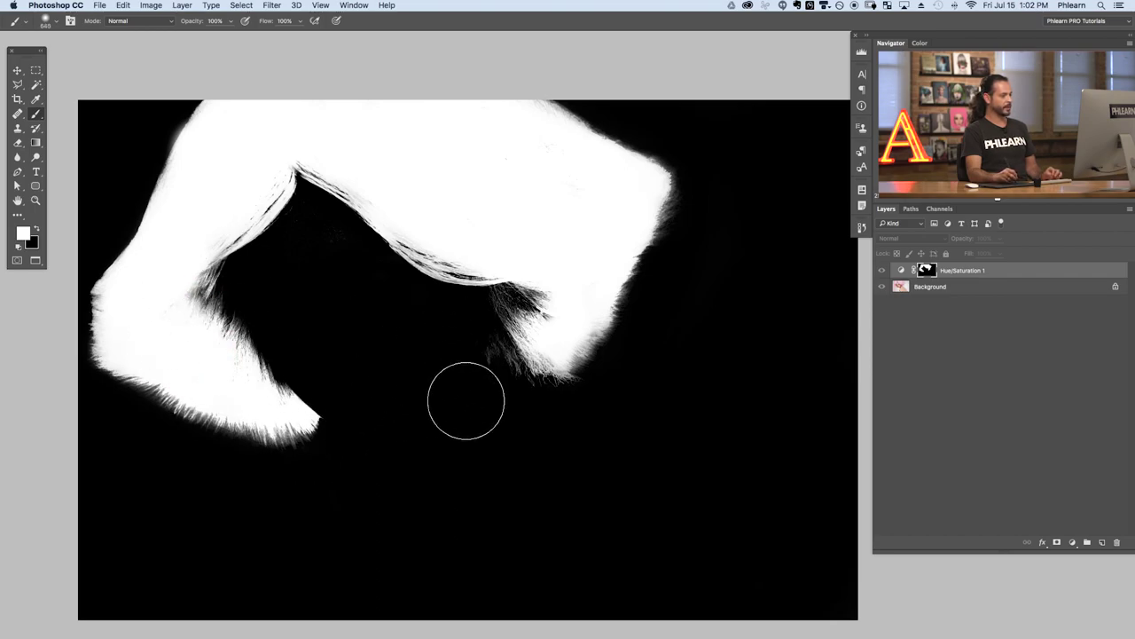
{"action": "scroll", "coordinate": [418, 425], "scroll_direction": "down", "scroll_amount": 1}
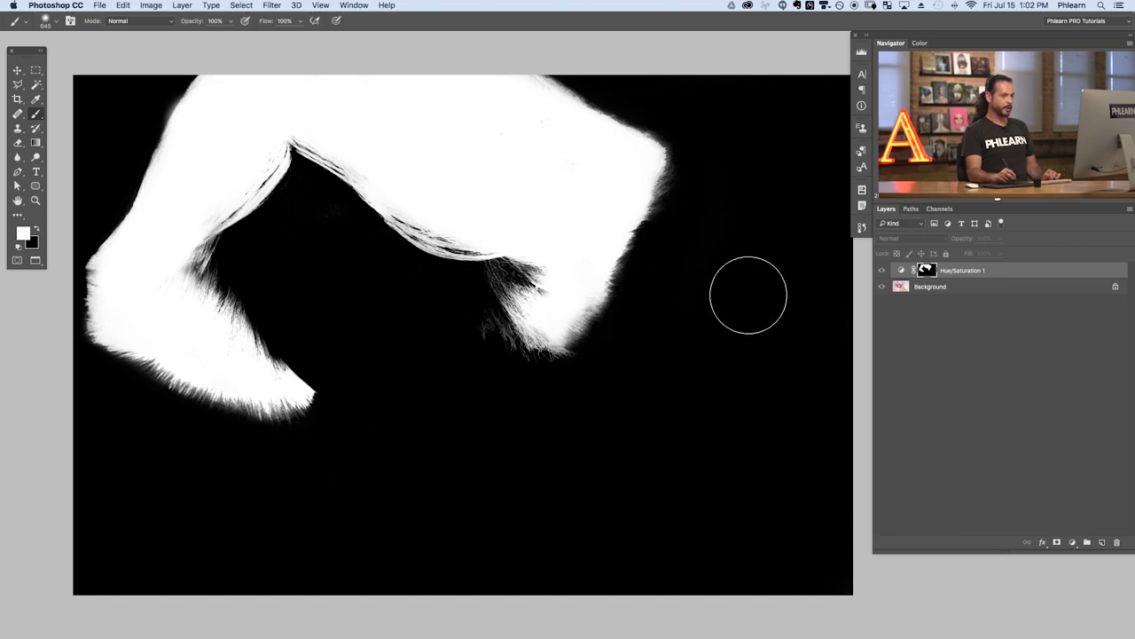
{"action": "left_click", "coordinate": [925, 270], "text": "alt"}
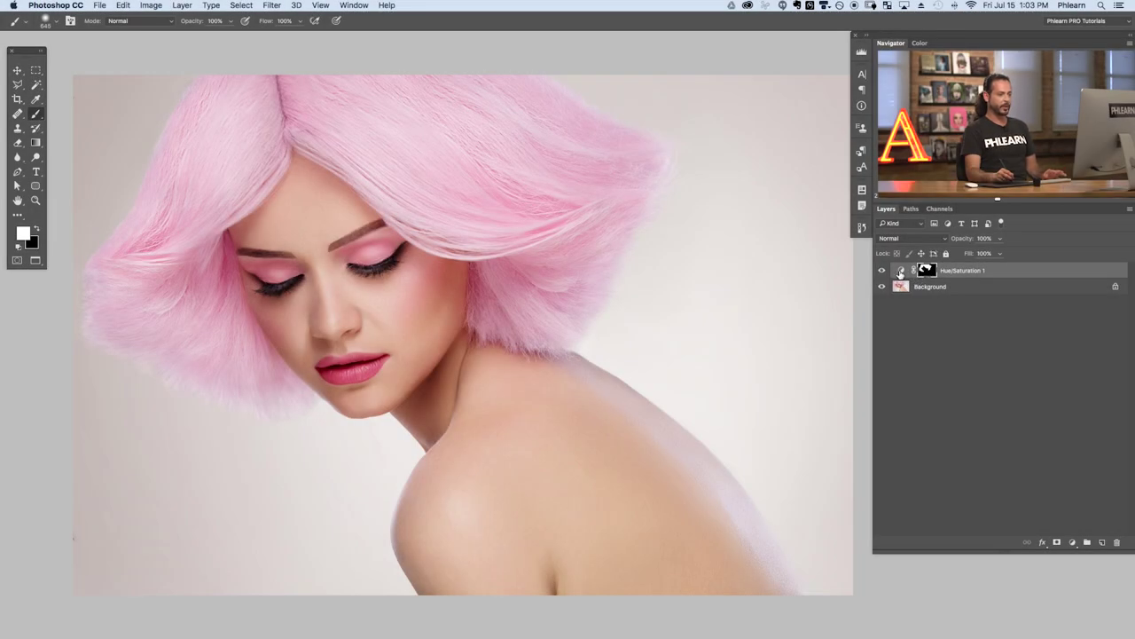
Step: Colorize the Hue/Saturation 1 layer at Hue 215, Saturation 63 to turn the hair light blue
{"action": "double_click", "coordinate": [902, 272]}
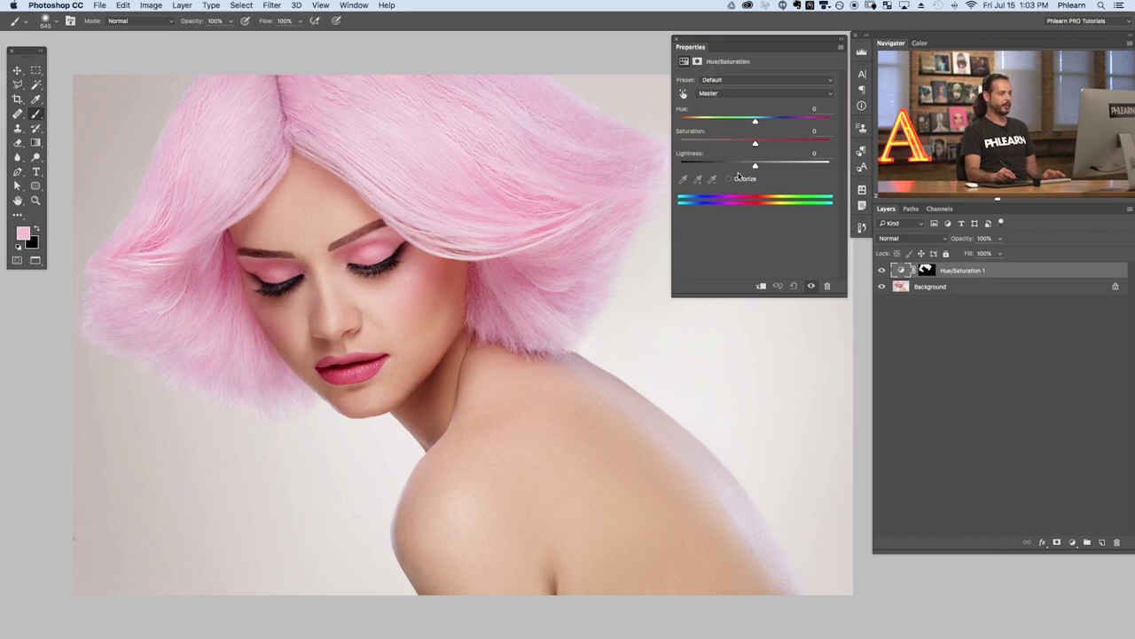
{"action": "left_click", "coordinate": [728, 179]}
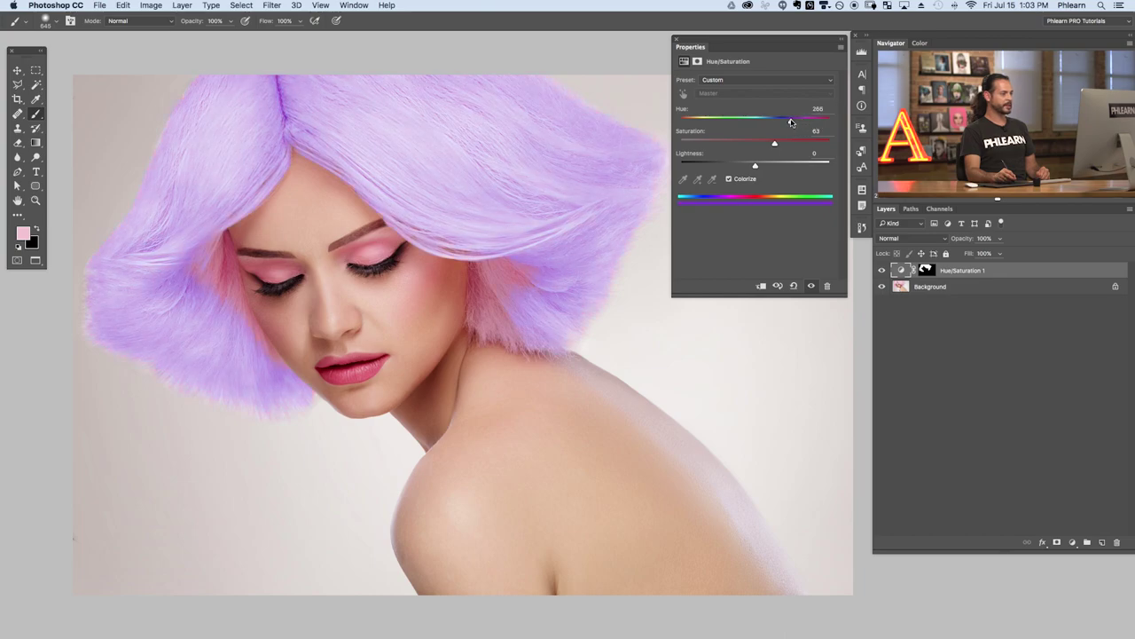
{"action": "left_click_drag", "start_coordinate": [784, 120], "coordinate": [748, 118]}
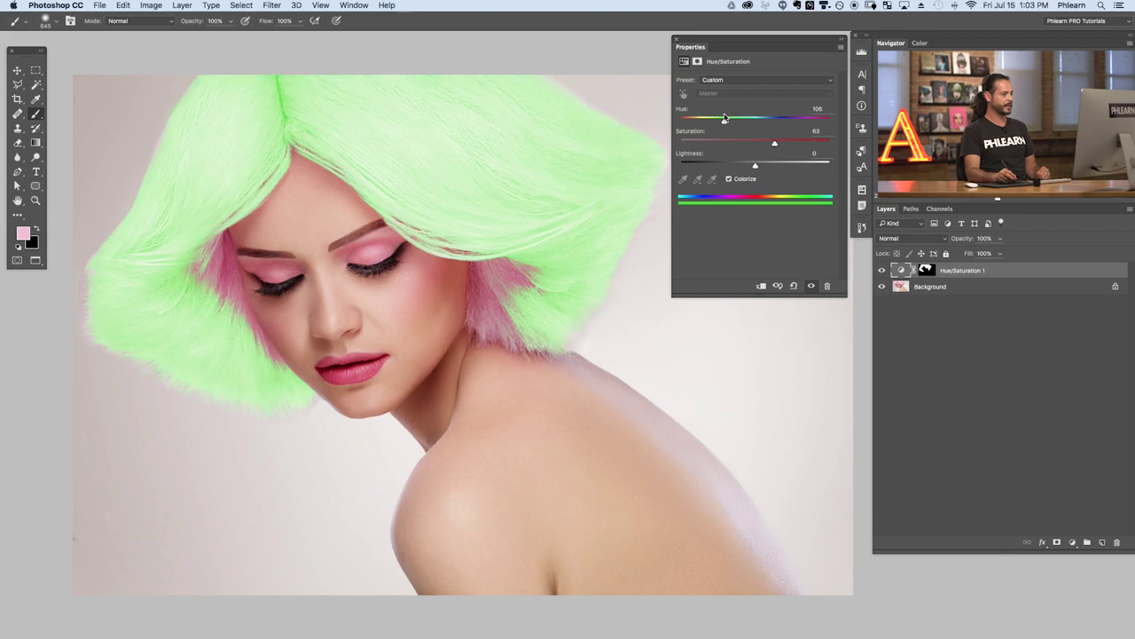
{"action": "left_click_drag", "start_coordinate": [717, 119], "coordinate": [767, 119]}
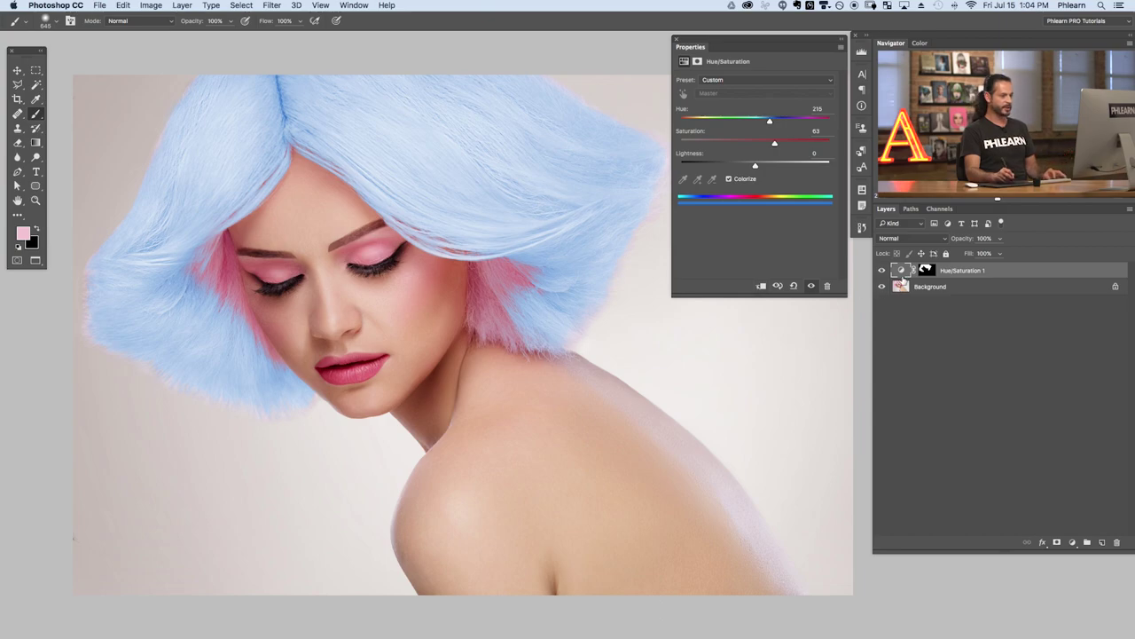
Step: Paint white on the mask with a 275 px brush over the pink fringe, comparing visibility
{"action": "left_click", "coordinate": [925, 269]}
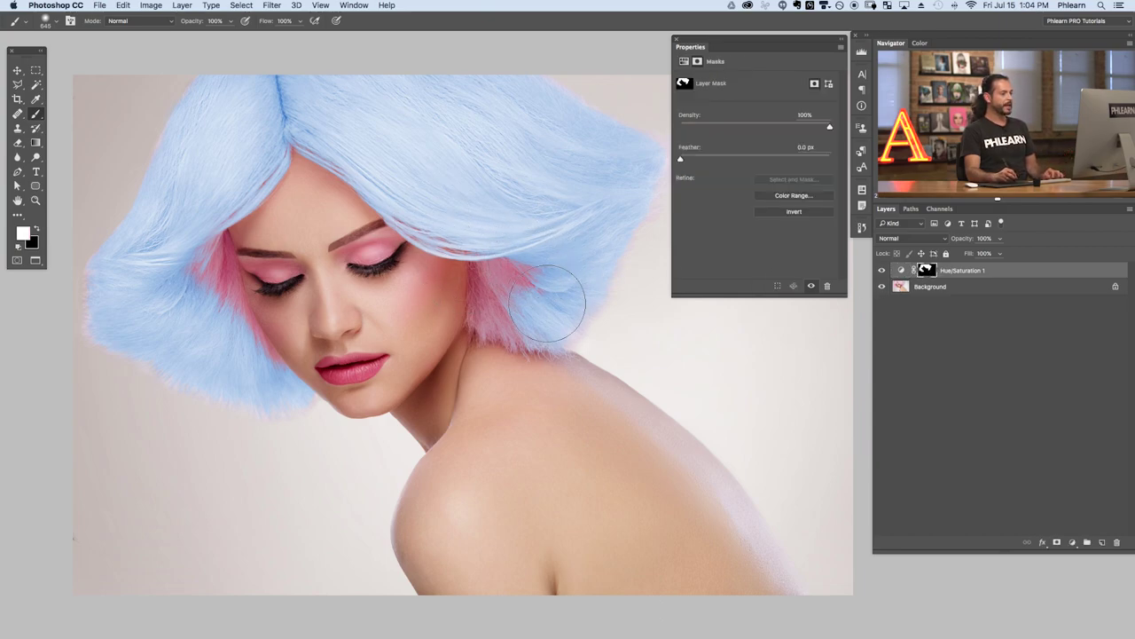
{"action": "left_click_drag", "start_coordinate": [519, 271], "coordinate": [487, 272]}
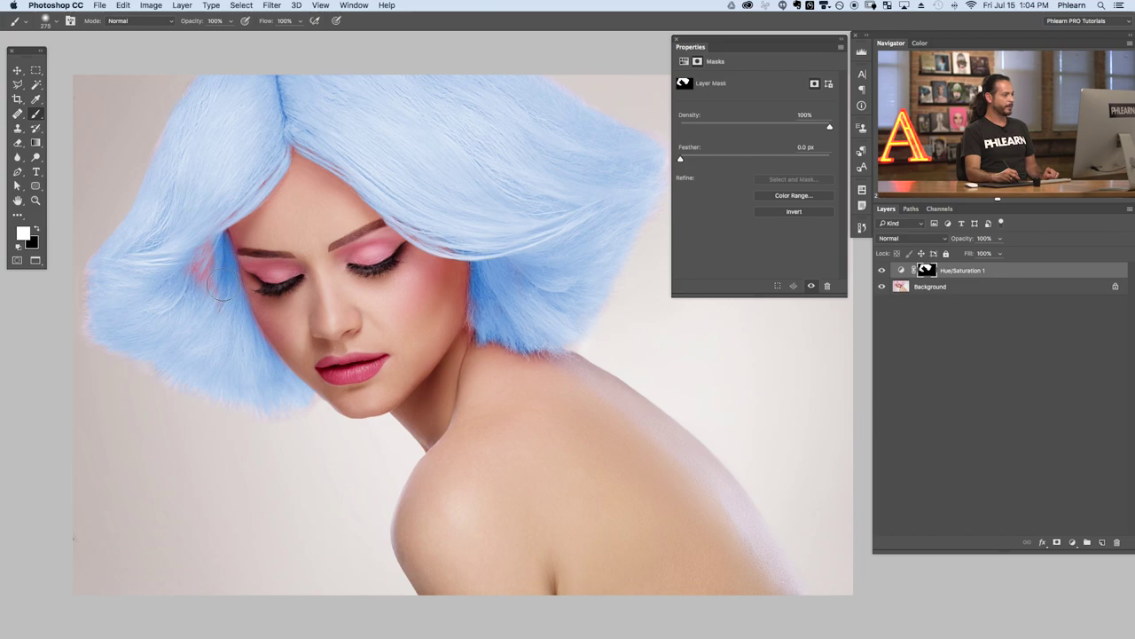
{"action": "left_click_drag", "start_coordinate": [205, 254], "coordinate": [210, 210]}
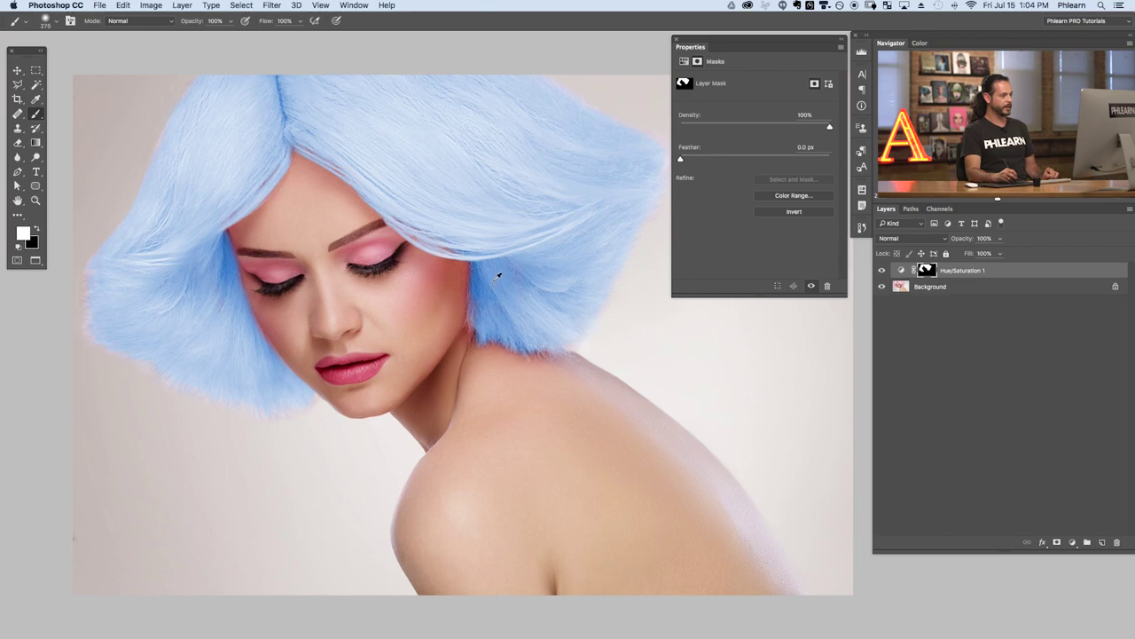
{"action": "left_click", "coordinate": [882, 269]}
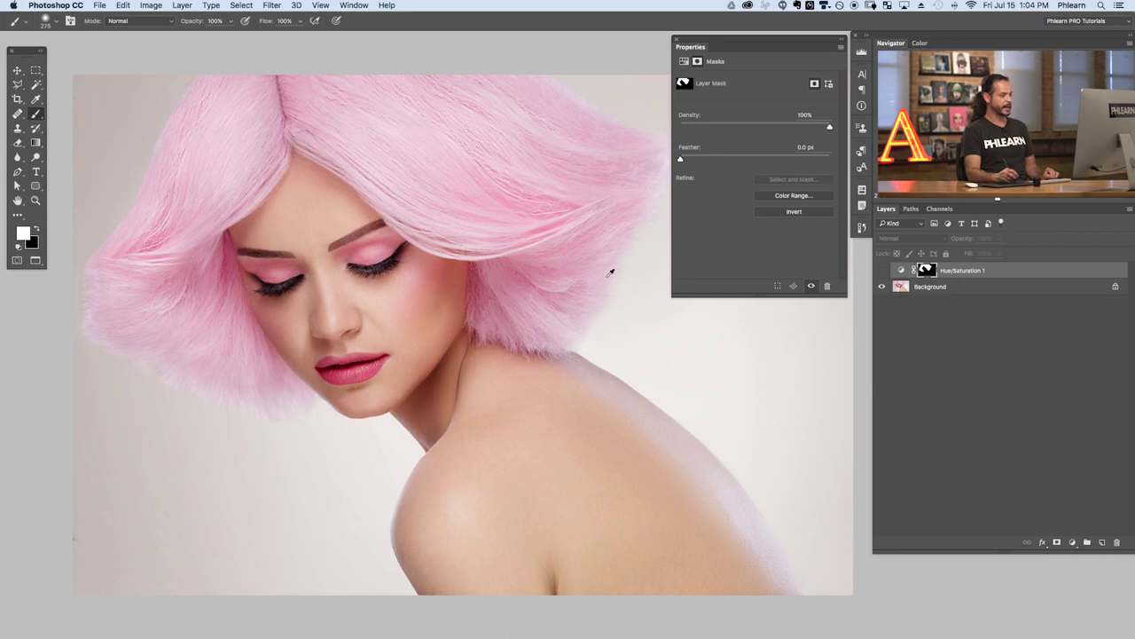
{"action": "left_click", "coordinate": [882, 270]}
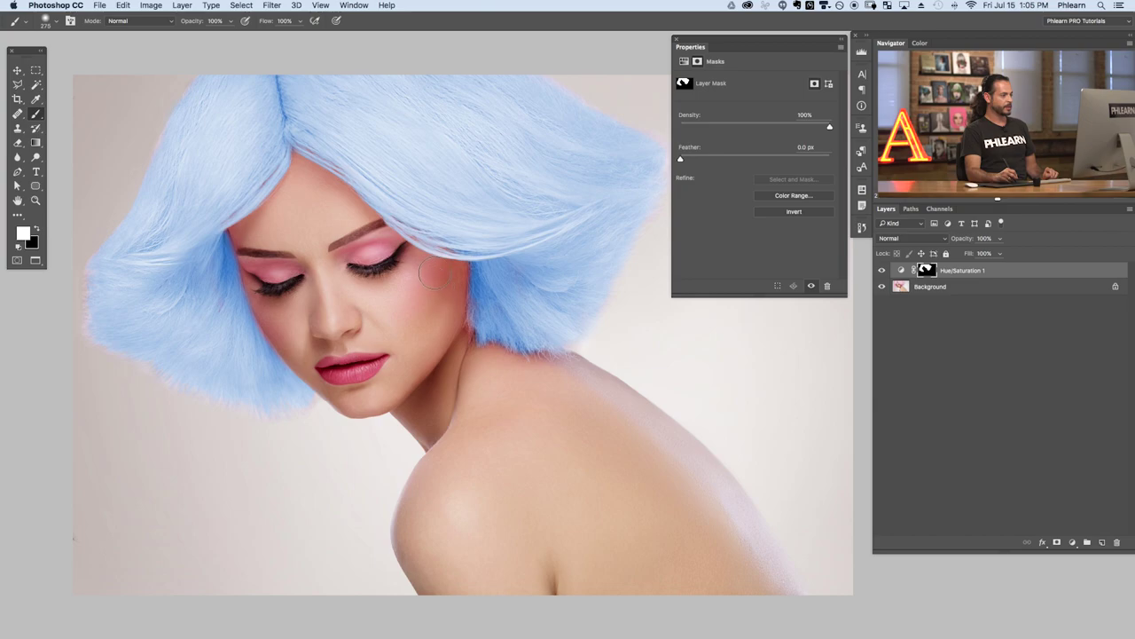
Step: Enlarge the brush to about 1040 px at 0% hardness, undoing a stroke across the face
{"action": "right_click", "coordinate": [434, 275]}
{"action": "left_click_drag", "start_coordinate": [549, 301], "coordinate": [553, 303]}
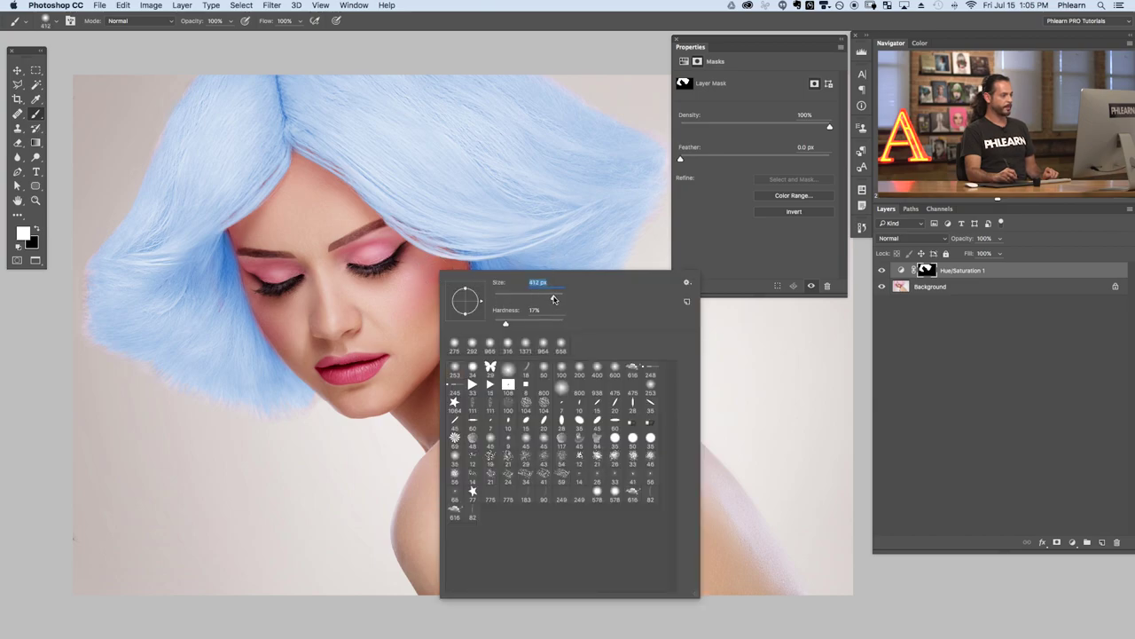
{"action": "left_click_drag", "start_coordinate": [507, 323], "coordinate": [493, 327]}
{"action": "left_click", "coordinate": [456, 203]}
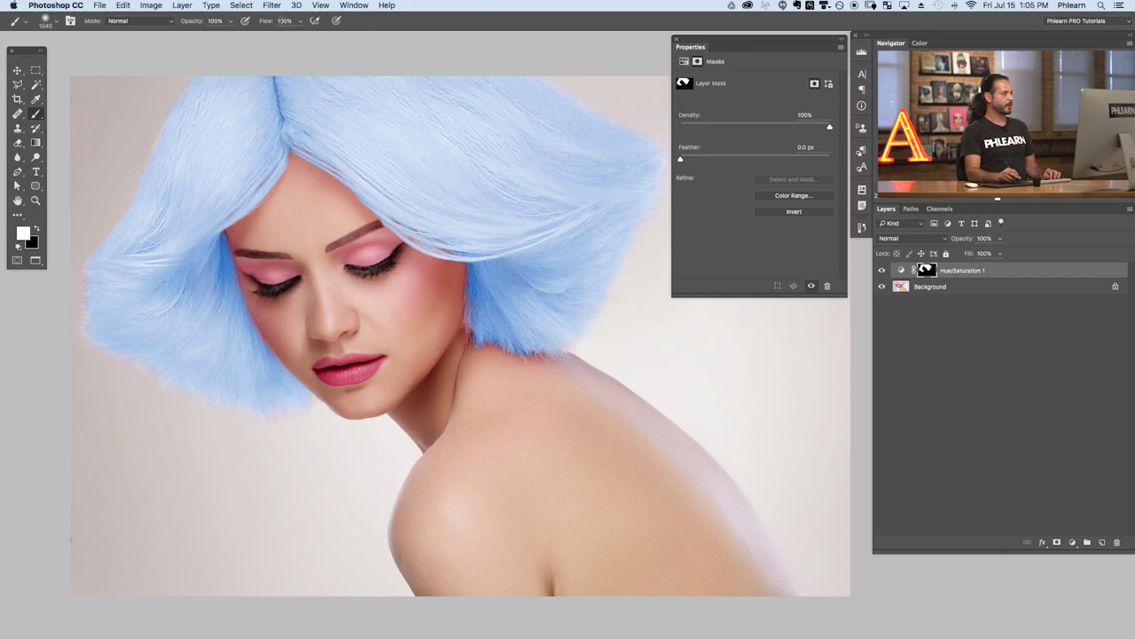
{"action": "mouse_move", "coordinate": [390, 310]}
{"action": "left_mouse_down"}
{"action": "mouse_move", "coordinate": [371, 359]}
{"action": "mouse_move", "coordinate": [348, 252]}
{"action": "mouse_move", "coordinate": [302, 226]}
{"action": "left_mouse_up"}
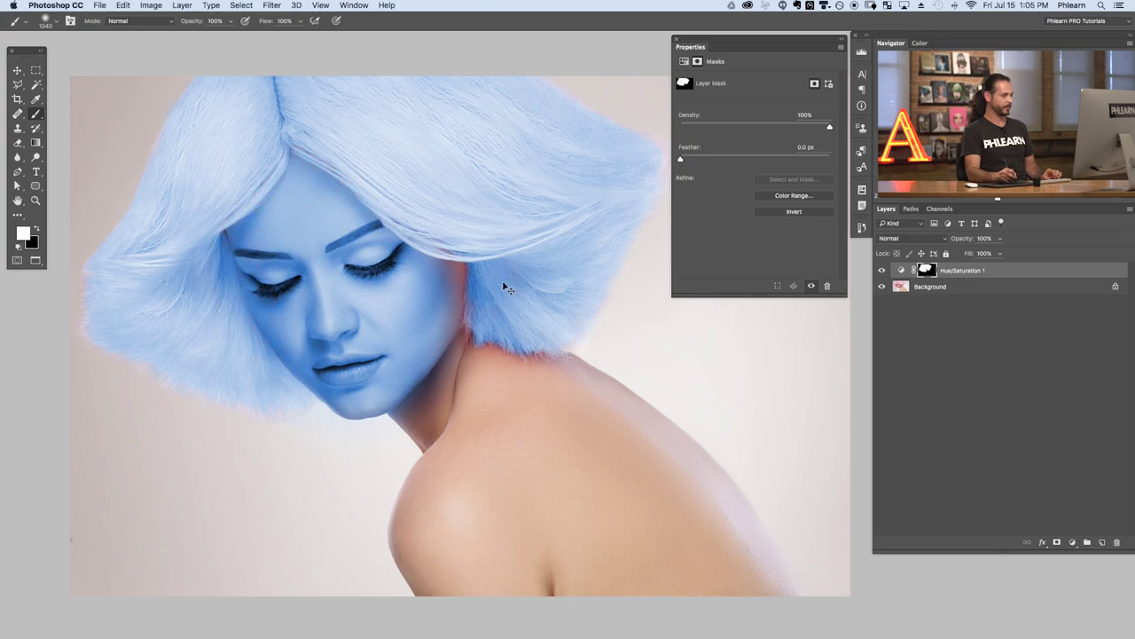
{"action": "key", "text": "super+z"}
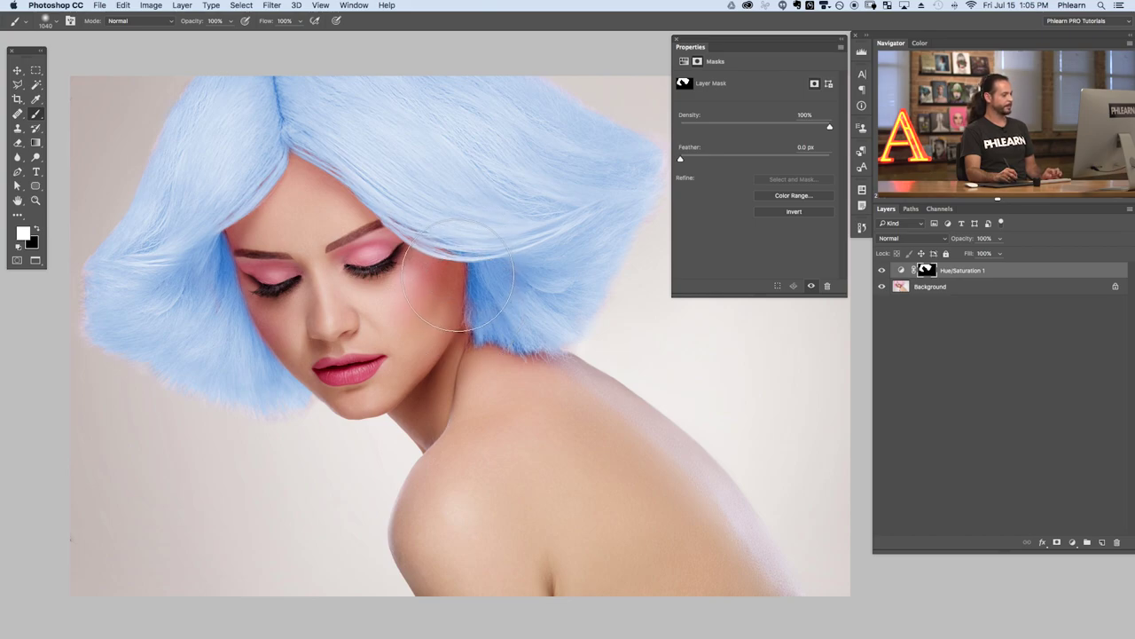
Step: Set the brush Flow to 10% and make black the painting colour
{"action": "left_click_drag", "start_coordinate": [277, 20], "coordinate": [270, 19]}
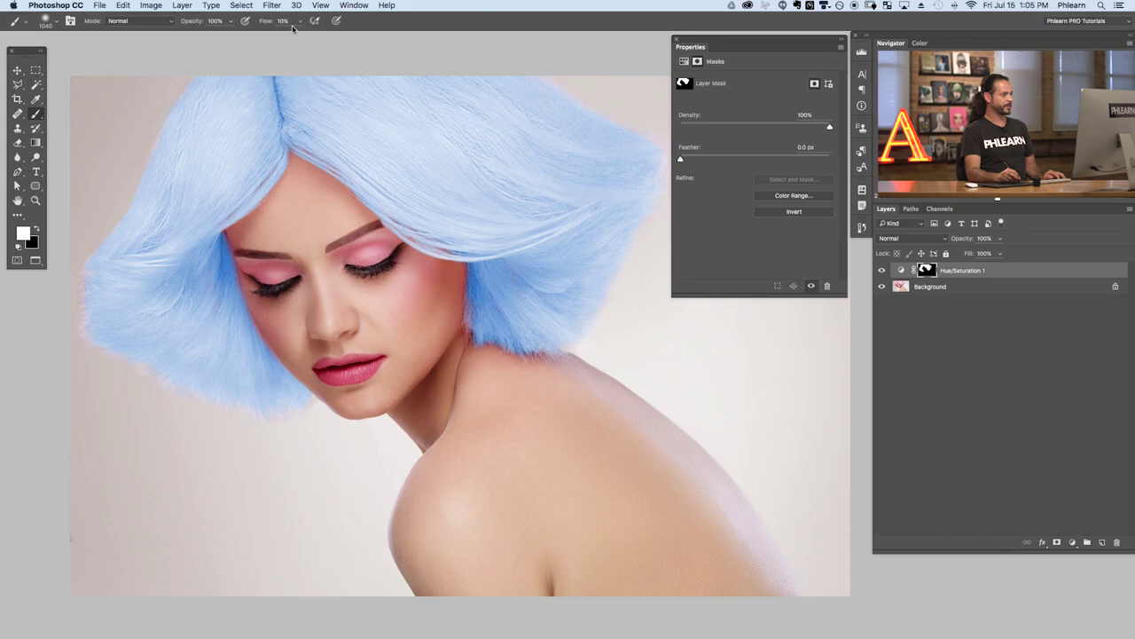
{"action": "left_click", "coordinate": [299, 22]}
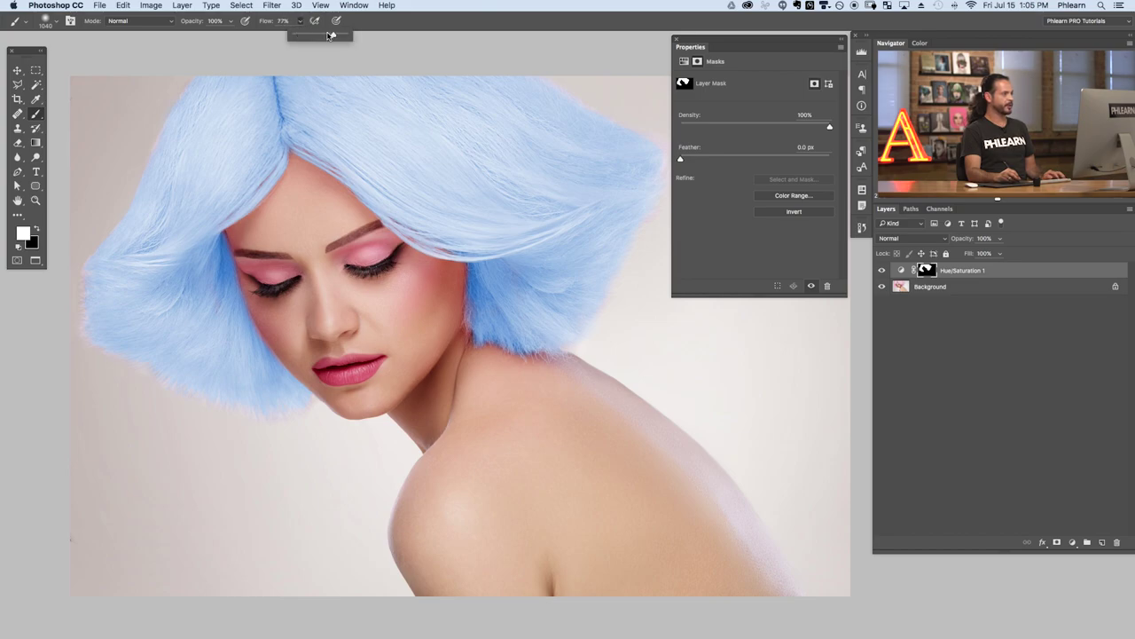
{"action": "left_click_drag", "start_coordinate": [294, 32], "coordinate": [292, 32]}
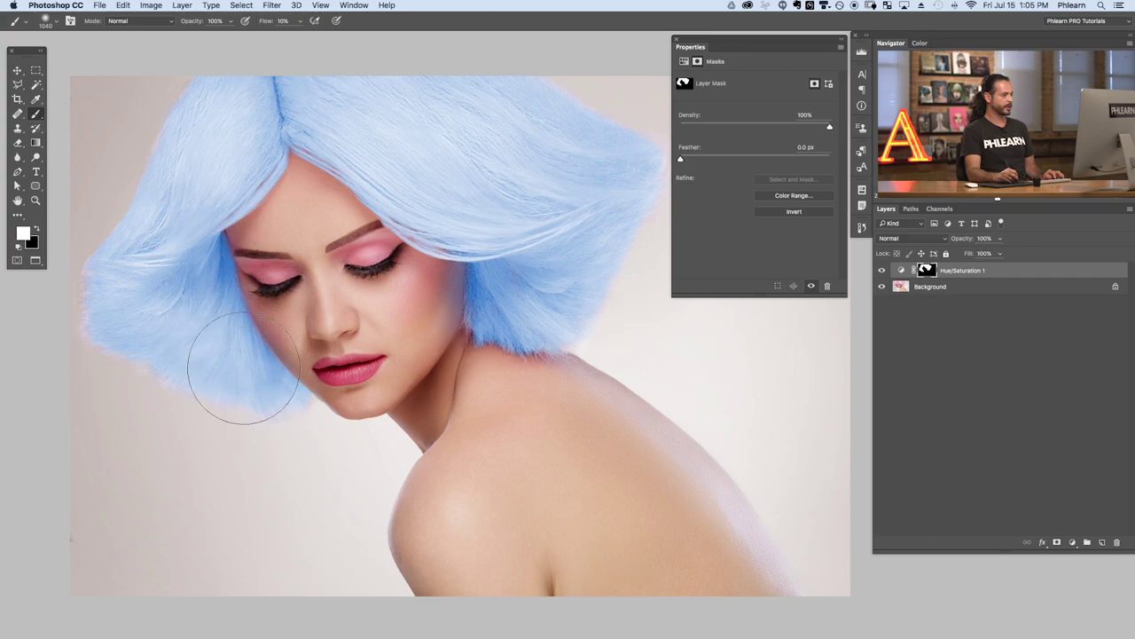
{"action": "key", "text": "x"}
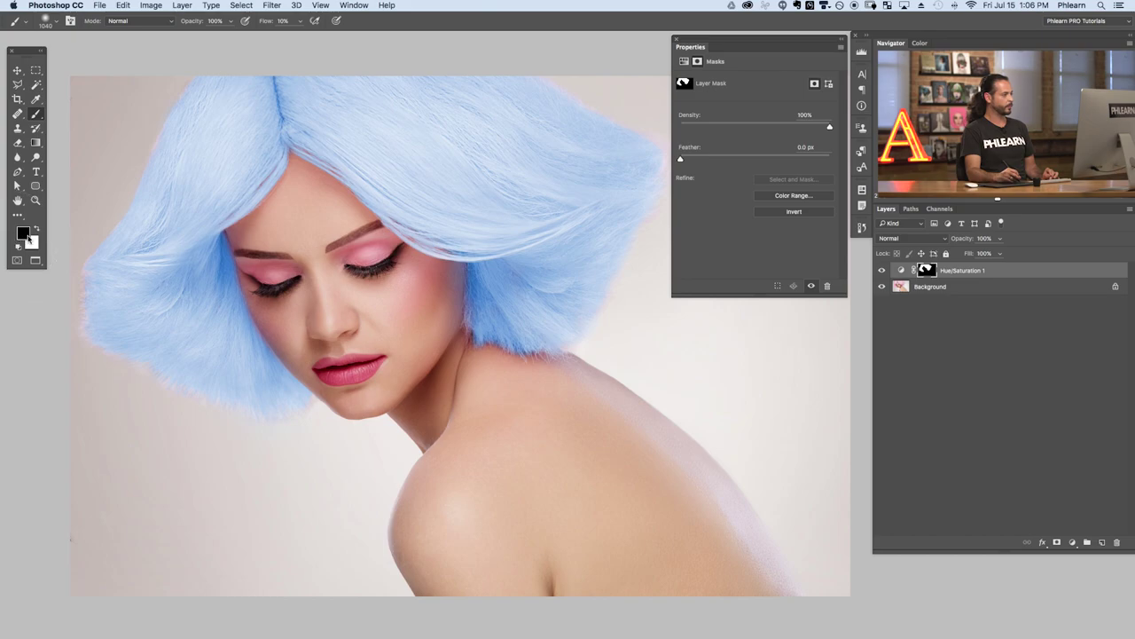
Step: Compare the blue hair with the original pink, then reshow the Hue 215, Saturation 63 settings
{"action": "left_click", "coordinate": [882, 271]}
{"action": "left_click", "coordinate": [882, 272]}
{"action": "left_click", "coordinate": [882, 271]}
{"action": "left_click", "coordinate": [881, 271]}
{"action": "left_click", "coordinate": [881, 272]}
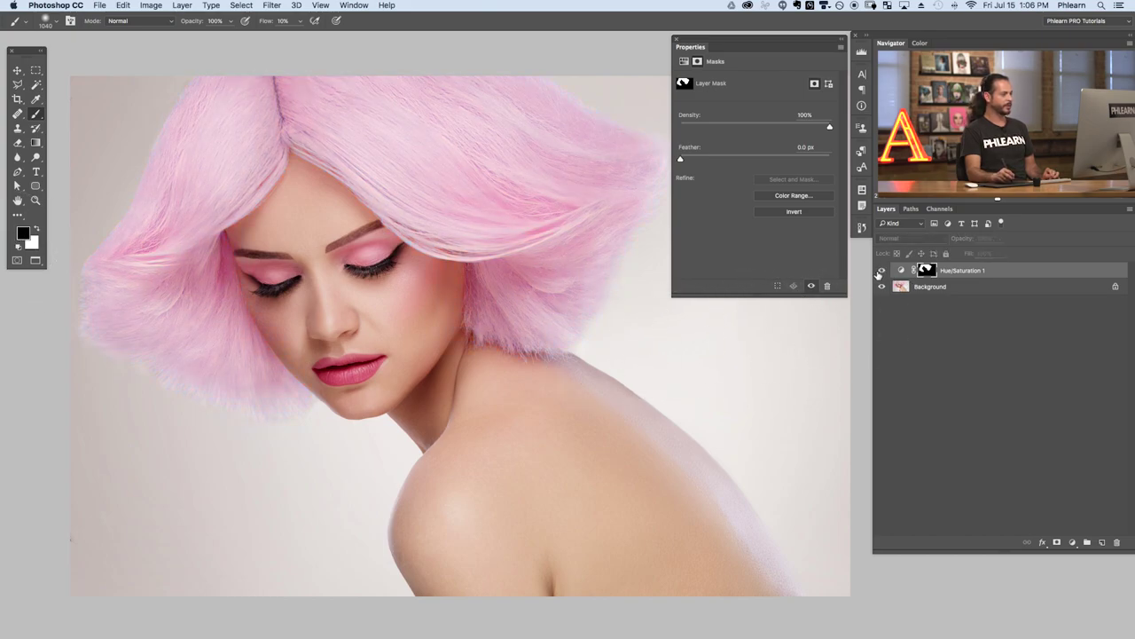
{"action": "left_click", "coordinate": [881, 273]}
{"action": "key", "text": "x"}
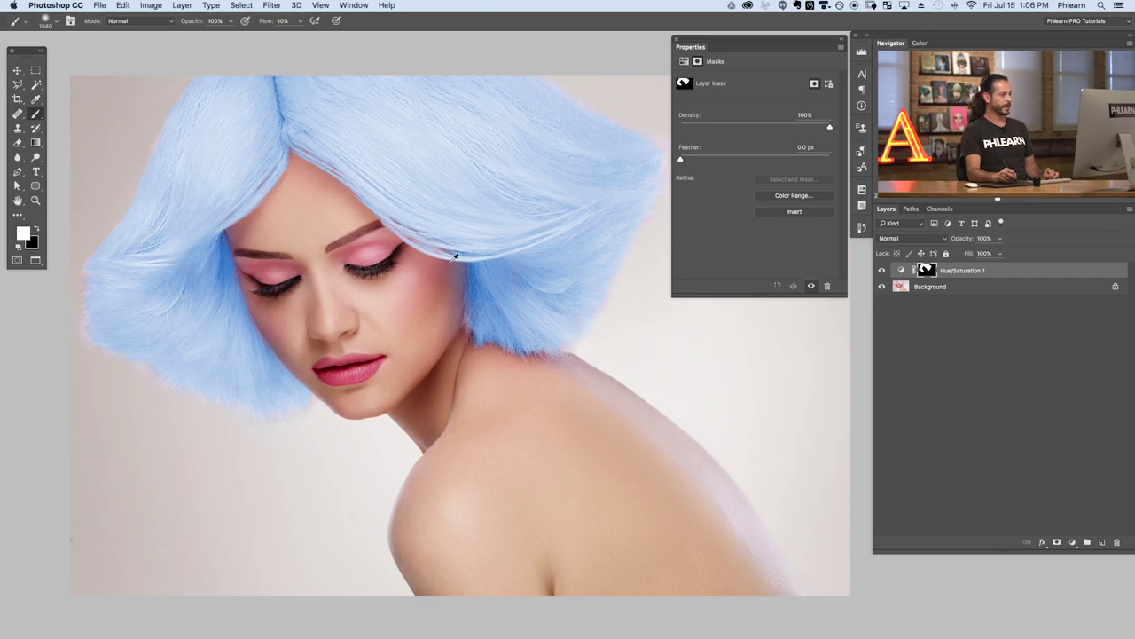
{"action": "left_click_drag", "start_coordinate": [648, 406], "coordinate": [629, 414]}
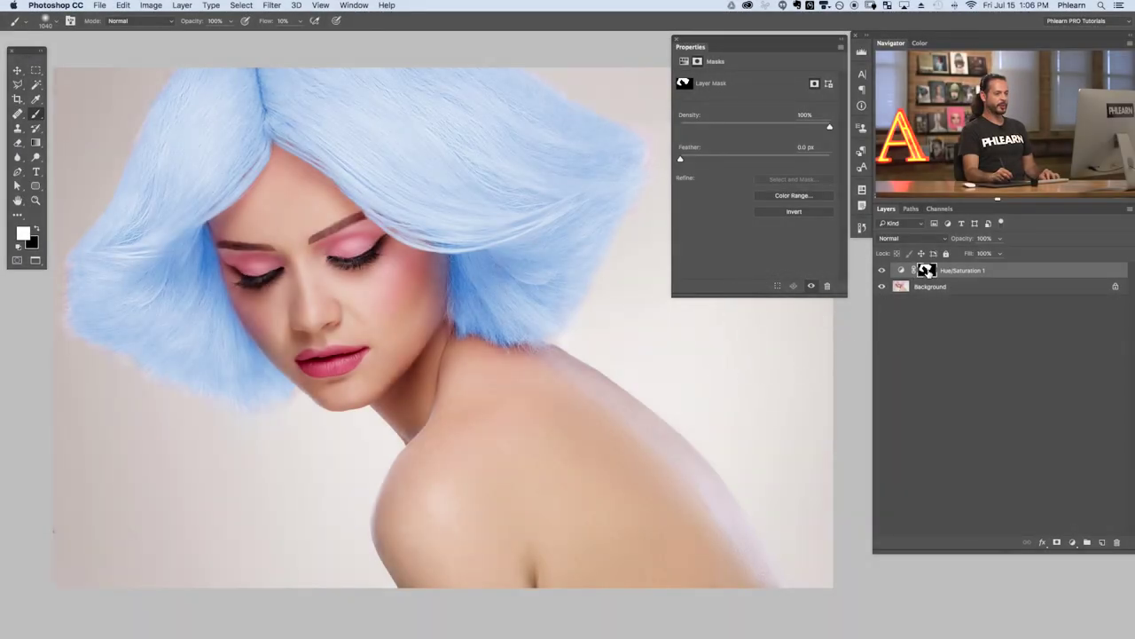
{"action": "left_click", "coordinate": [902, 272]}
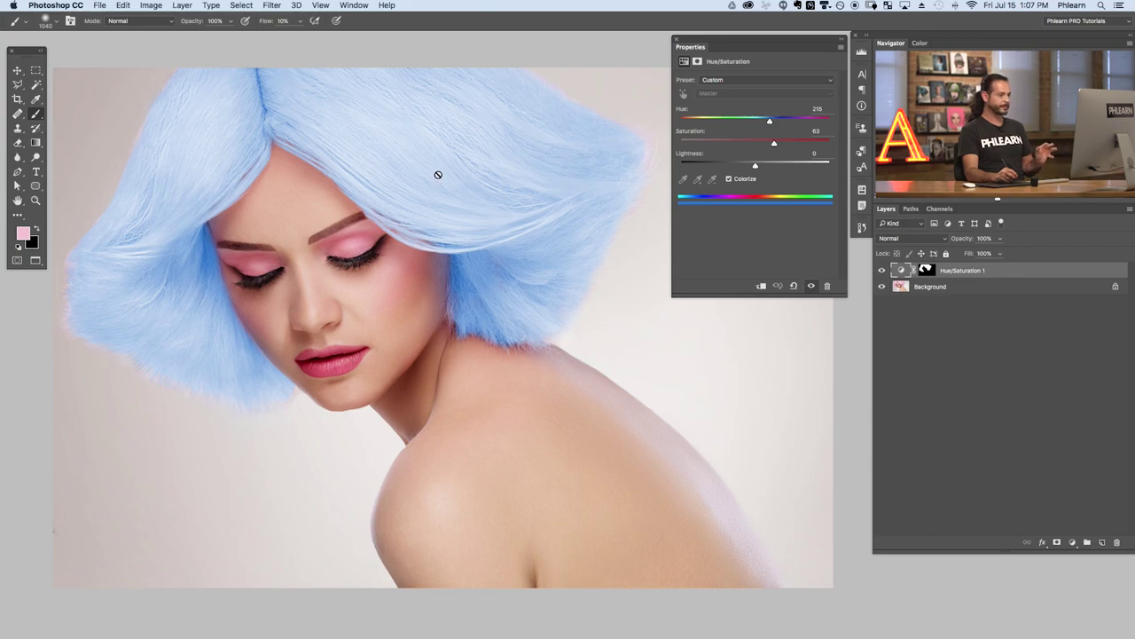
Step: Paint black on the mask near the hair parting to bring back some pink
{"action": "left_click", "coordinate": [926, 270]}
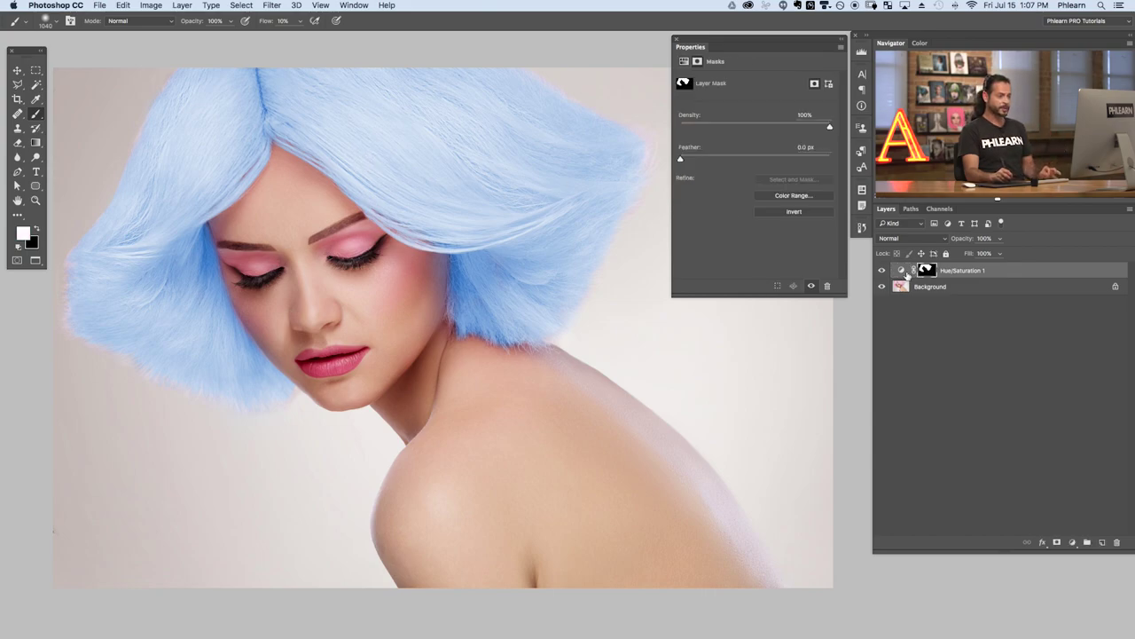
{"action": "key", "text": "x"}
{"action": "mouse_move", "coordinate": [271, 119]}
{"action": "left_mouse_down"}
{"action": "mouse_move", "coordinate": [522, 116]}
{"action": "mouse_move", "coordinate": [512, 149]}
{"action": "mouse_move", "coordinate": [598, 146]}
{"action": "mouse_move", "coordinate": [563, 145]}
{"action": "mouse_move", "coordinate": [592, 122]}
{"action": "mouse_move", "coordinate": [515, 72]}
{"action": "left_mouse_up"}
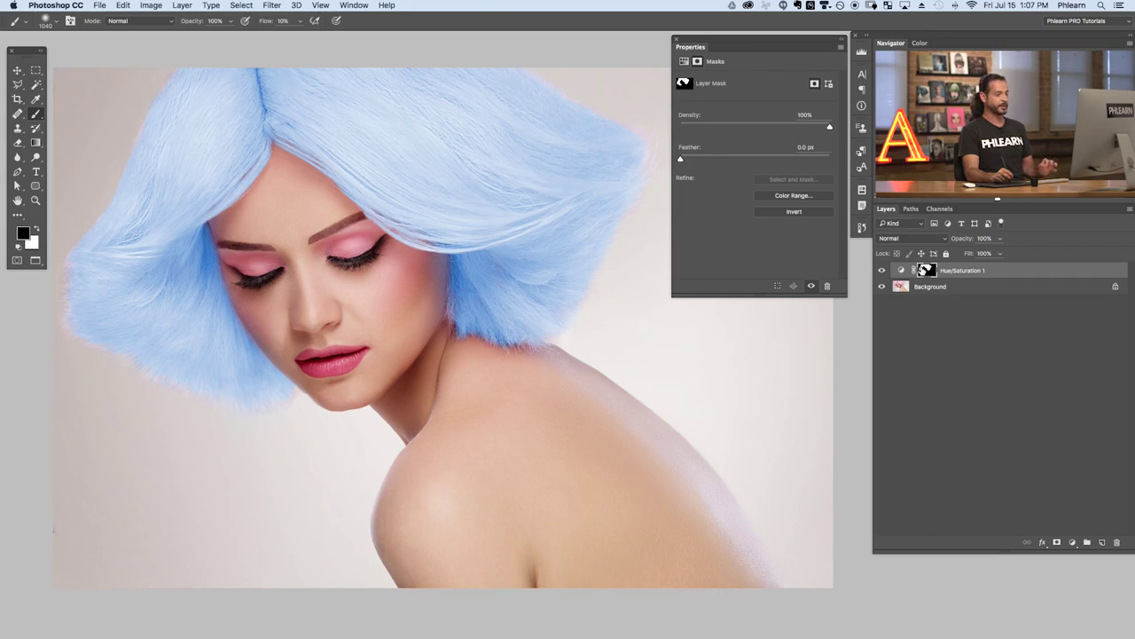
Step: Compare with the original, then group Hue/Saturation 1 into Group 1 with its own mask
{"action": "left_click", "coordinate": [883, 272]}
{"action": "left_click", "coordinate": [883, 272]}
{"action": "left_click", "coordinate": [883, 271]}
{"action": "left_click", "coordinate": [882, 271]}
{"action": "key", "text": "super+g"}
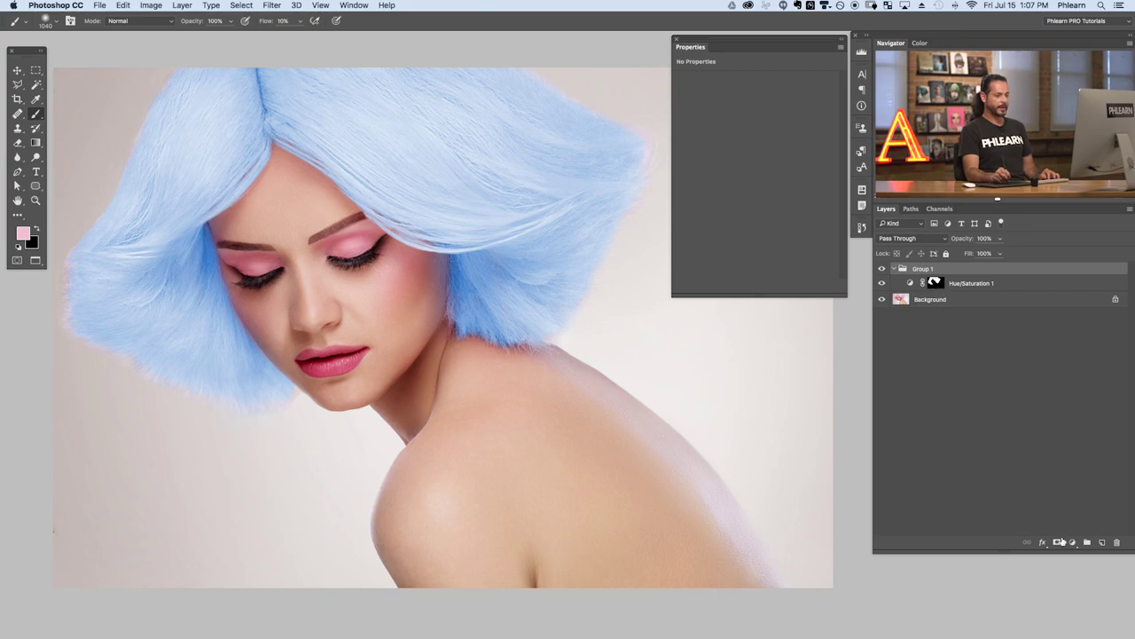
{"action": "left_click", "coordinate": [1057, 542]}
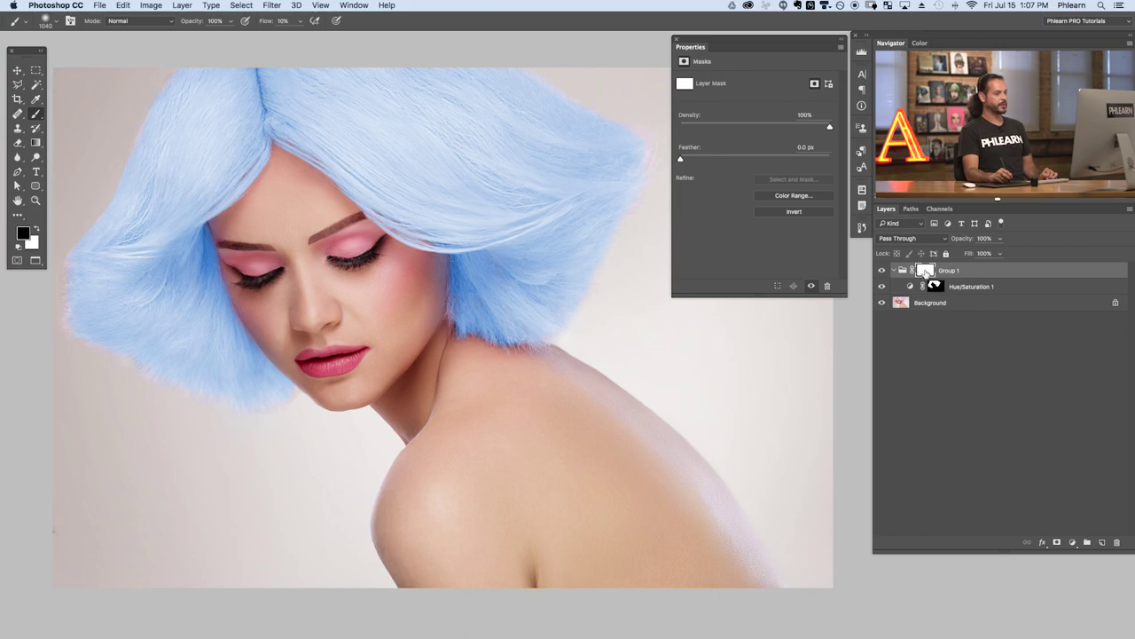
Step: At 40% brush flow, paint black on Group 1's mask over the top of the hair to restore pink
{"action": "mouse_move", "coordinate": [371, 94]}
{"action": "left_mouse_down"}
{"action": "mouse_move", "coordinate": [399, 89]}
{"action": "mouse_move", "coordinate": [394, 79]}
{"action": "left_mouse_up"}
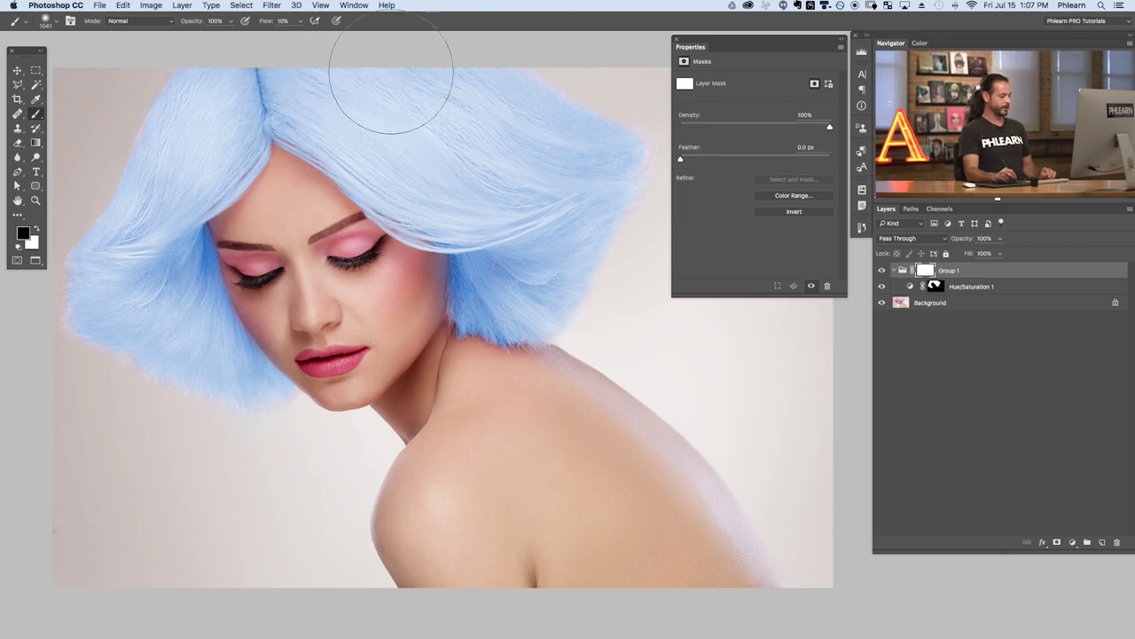
{"action": "key", "text": "shift+4"}
{"action": "mouse_move", "coordinate": [299, 63]}
{"action": "left_mouse_down"}
{"action": "mouse_move", "coordinate": [274, 87]}
{"action": "mouse_move", "coordinate": [287, 157]}
{"action": "mouse_move", "coordinate": [346, 70]}
{"action": "mouse_move", "coordinate": [354, 133]}
{"action": "mouse_move", "coordinate": [416, 93]}
{"action": "mouse_move", "coordinate": [554, 70]}
{"action": "mouse_move", "coordinate": [543, 143]}
{"action": "mouse_move", "coordinate": [599, 122]}
{"action": "mouse_move", "coordinate": [521, 150]}
{"action": "mouse_move", "coordinate": [530, 143]}
{"action": "mouse_move", "coordinate": [479, 177]}
{"action": "mouse_move", "coordinate": [401, 195]}
{"action": "mouse_move", "coordinate": [473, 192]}
{"action": "mouse_move", "coordinate": [467, 174]}
{"action": "mouse_move", "coordinate": [507, 167]}
{"action": "mouse_move", "coordinate": [508, 179]}
{"action": "mouse_move", "coordinate": [441, 189]}
{"action": "mouse_move", "coordinate": [602, 115]}
{"action": "mouse_move", "coordinate": [425, 176]}
{"action": "mouse_move", "coordinate": [379, 150]}
{"action": "mouse_move", "coordinate": [258, 138]}
{"action": "mouse_move", "coordinate": [239, 73]}
{"action": "mouse_move", "coordinate": [205, 113]}
{"action": "mouse_move", "coordinate": [234, 176]}
{"action": "mouse_move", "coordinate": [172, 176]}
{"action": "mouse_move", "coordinate": [186, 169]}
{"action": "mouse_move", "coordinate": [88, 186]}
{"action": "left_mouse_up"}
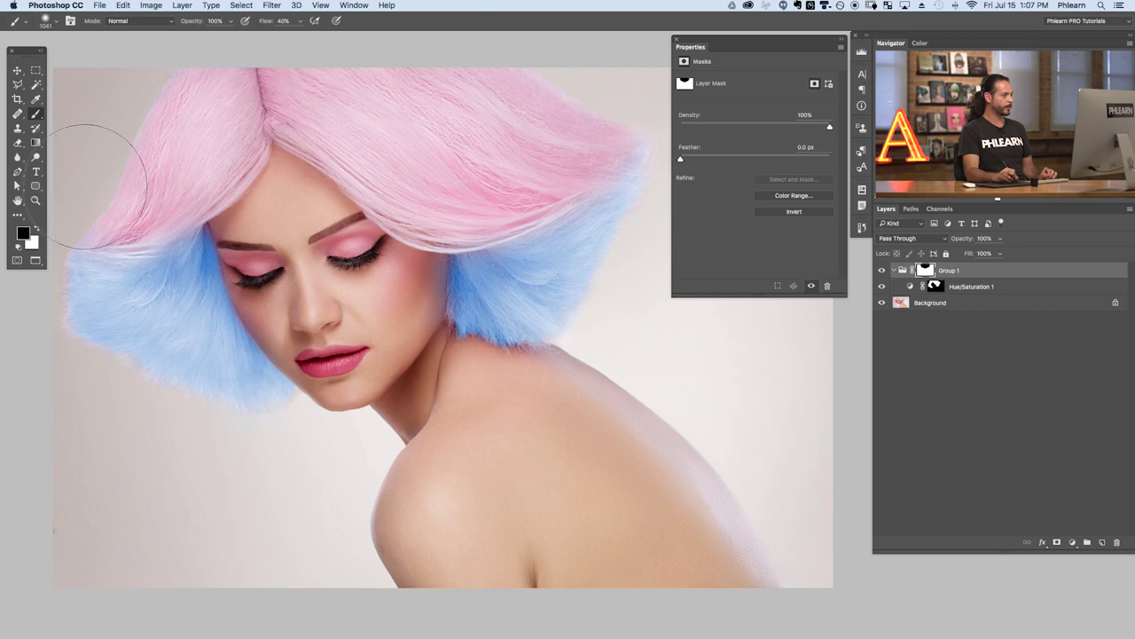
{"action": "left_click_drag", "start_coordinate": [131, 219], "coordinate": [75, 228]}
{"action": "mouse_move", "coordinate": [132, 203]}
{"action": "left_mouse_down"}
{"action": "mouse_move", "coordinate": [113, 216]}
{"action": "mouse_move", "coordinate": [137, 220]}
{"action": "left_mouse_up"}
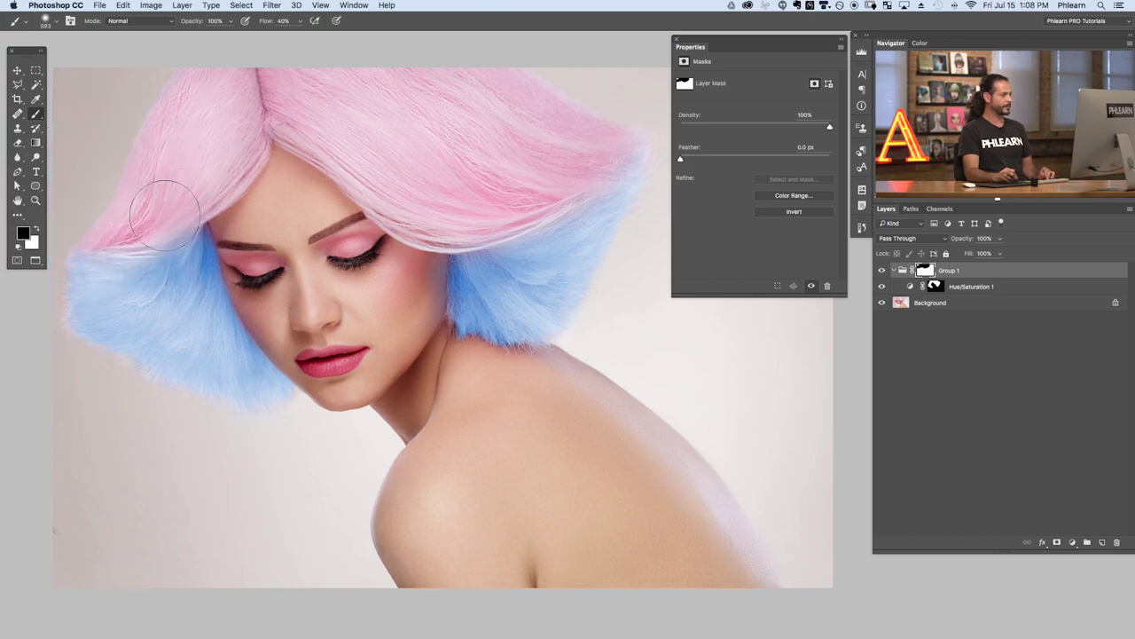
Step: Refine the pink-blue hair edges, alternating black and white on the left, right tips and top-right
{"action": "key", "text": "x"}
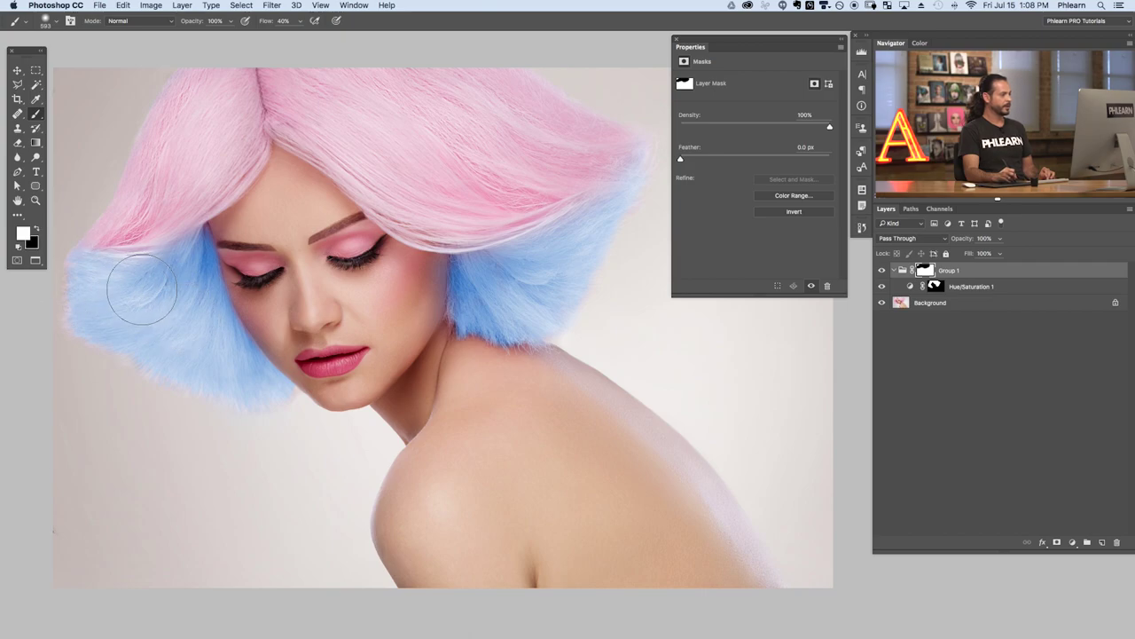
{"action": "key", "text": "x"}
{"action": "mouse_move", "coordinate": [101, 234]}
{"action": "left_mouse_down"}
{"action": "mouse_move", "coordinate": [91, 255]}
{"action": "mouse_move", "coordinate": [151, 238]}
{"action": "left_mouse_up"}
{"action": "key", "text": "x"}
{"action": "left_click_drag", "start_coordinate": [501, 252], "coordinate": [533, 259]}
{"action": "key", "text": "x"}
{"action": "mouse_move", "coordinate": [634, 182]}
{"action": "left_mouse_down"}
{"action": "mouse_move", "coordinate": [616, 152]}
{"action": "mouse_move", "coordinate": [566, 177]}
{"action": "mouse_move", "coordinate": [604, 160]}
{"action": "mouse_move", "coordinate": [607, 219]}
{"action": "mouse_move", "coordinate": [630, 216]}
{"action": "mouse_move", "coordinate": [604, 171]}
{"action": "mouse_move", "coordinate": [621, 151]}
{"action": "left_mouse_up"}
{"action": "key", "text": "x"}
{"action": "key", "text": "x"}
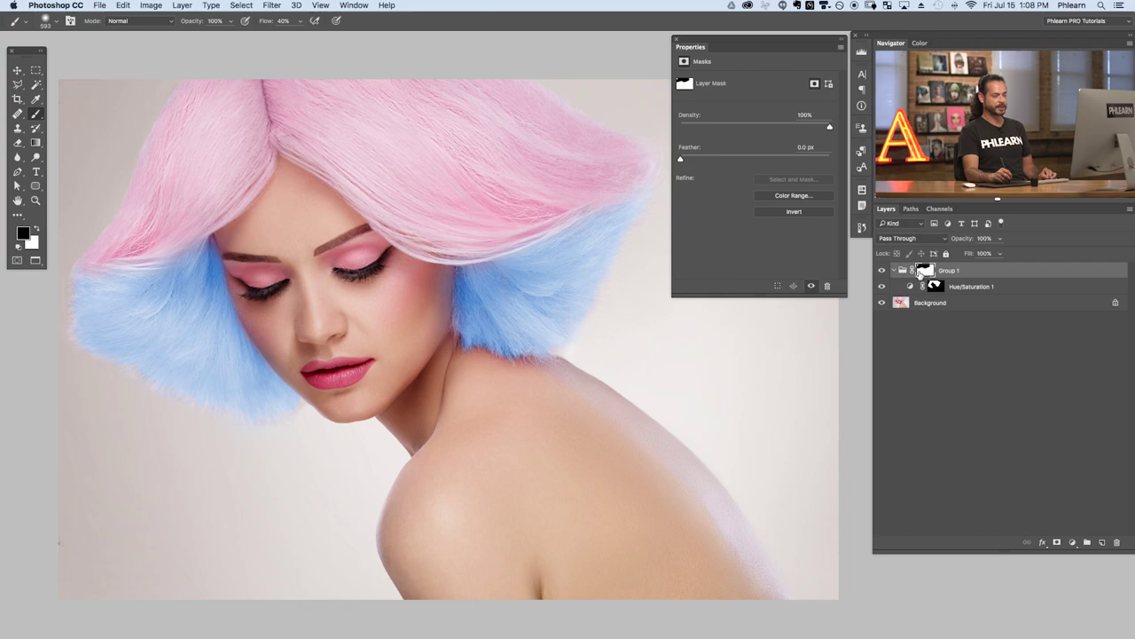
Step: Compare the blue tint on and off, check the Hue/Saturation 1 mask alone, then select Group 1
{"action": "left_click", "coordinate": [881, 287]}
{"action": "left_click", "coordinate": [881, 287]}
{"action": "left_click", "coordinate": [881, 286]}
{"action": "left_click", "coordinate": [881, 286]}
{"action": "left_click", "coordinate": [881, 287]}
{"action": "left_click", "coordinate": [881, 286]}
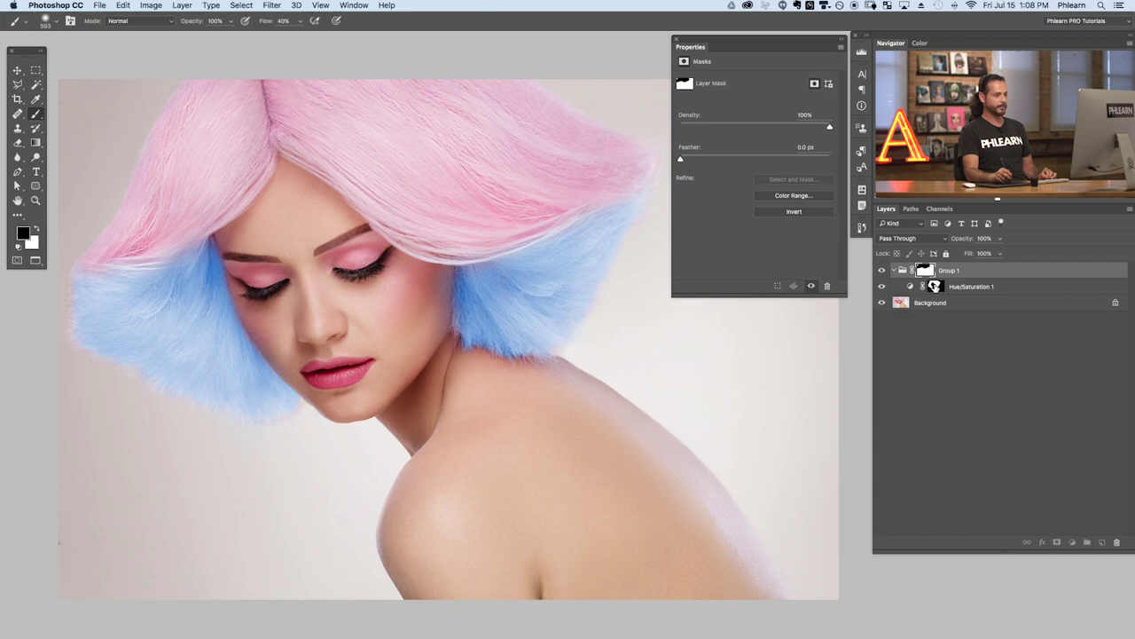
{"action": "left_click", "coordinate": [934, 286], "text": "alt"}
{"action": "left_click", "coordinate": [933, 287], "text": "alt"}
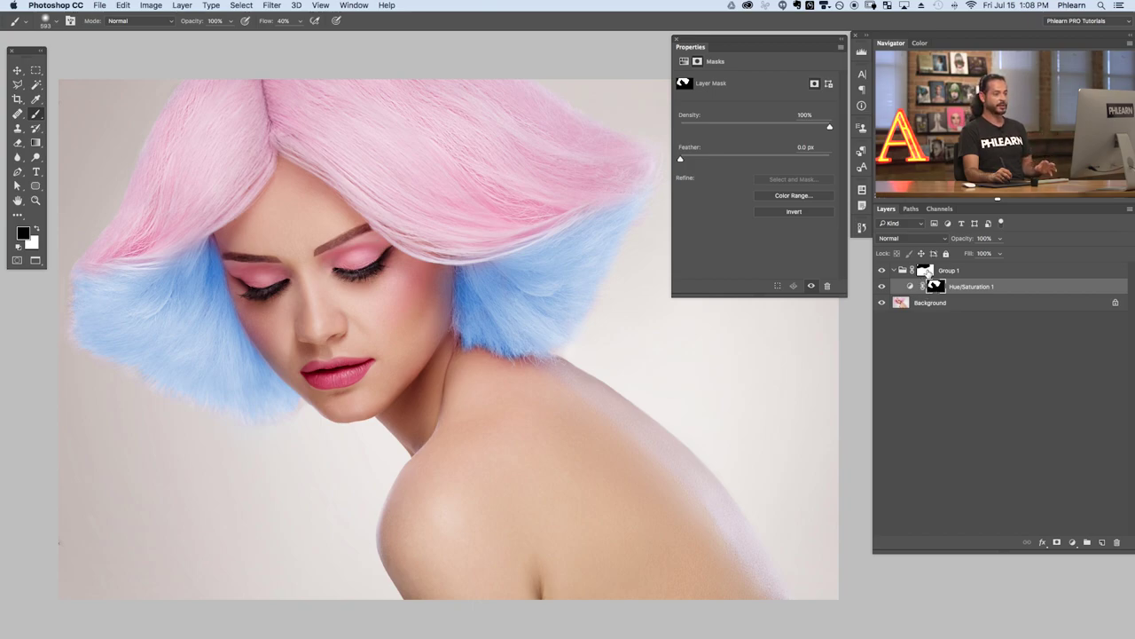
{"action": "left_click", "coordinate": [955, 272]}
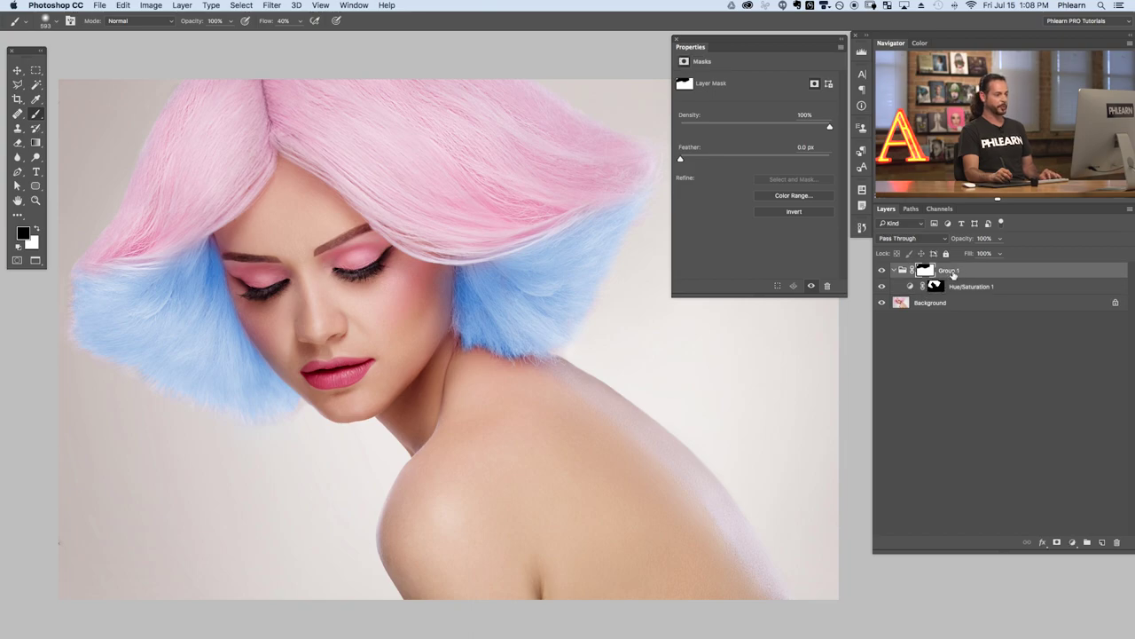
Step: Duplicate Group 1 and fill the copy's mask with White at Normal blending
{"action": "left_click_drag", "start_coordinate": [949, 272], "coordinate": [1101, 539]}
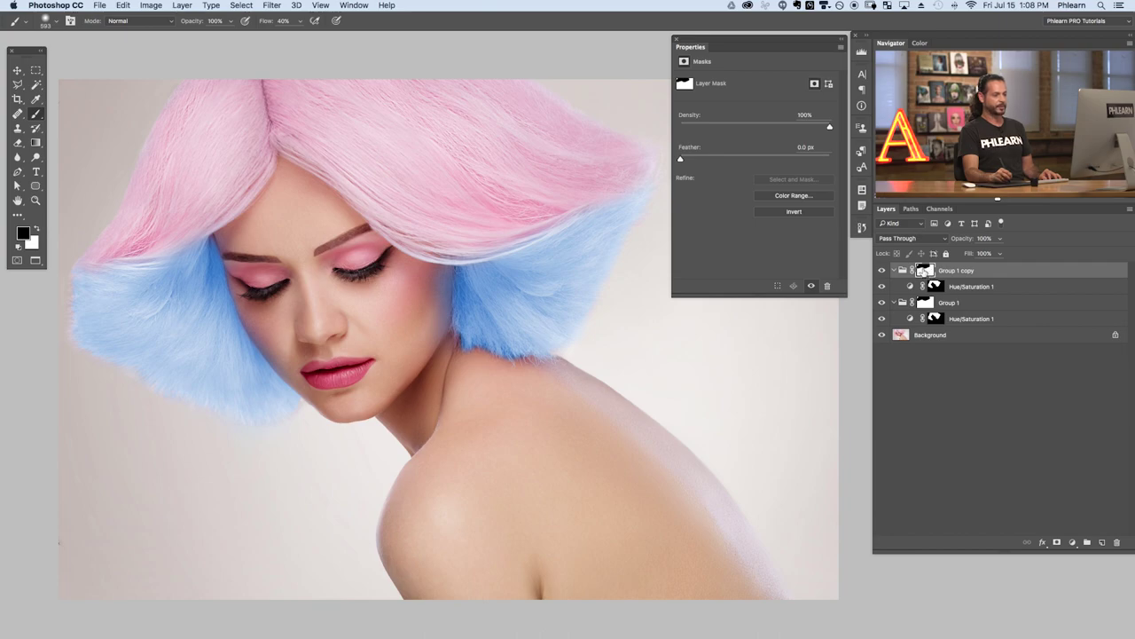
{"action": "left_click", "coordinate": [123, 5]}
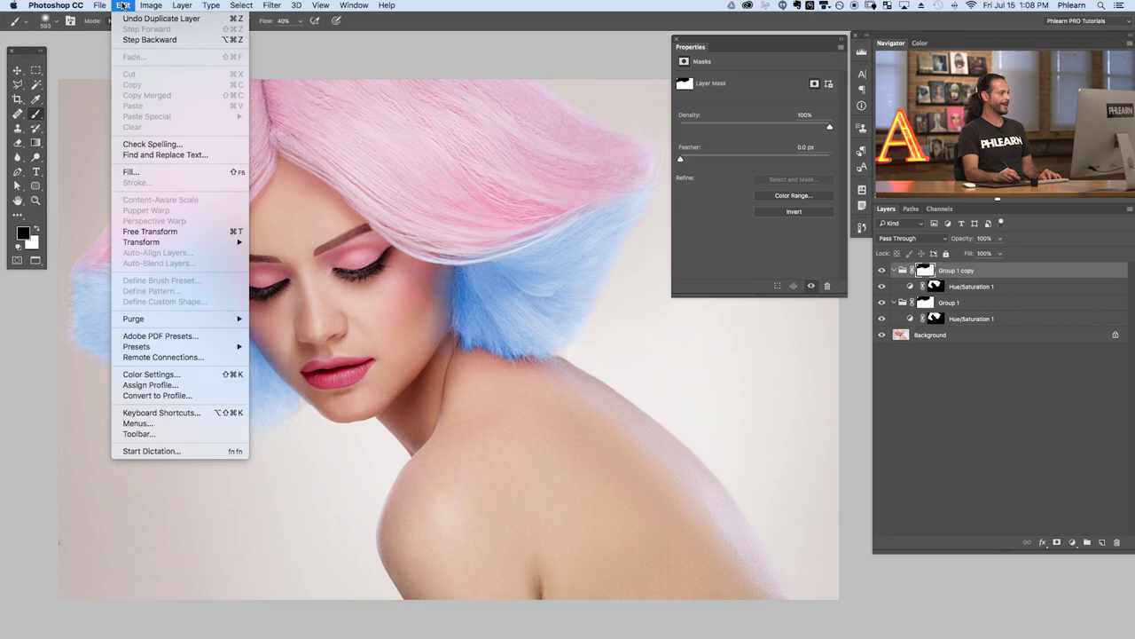
{"action": "left_click", "coordinate": [138, 171]}
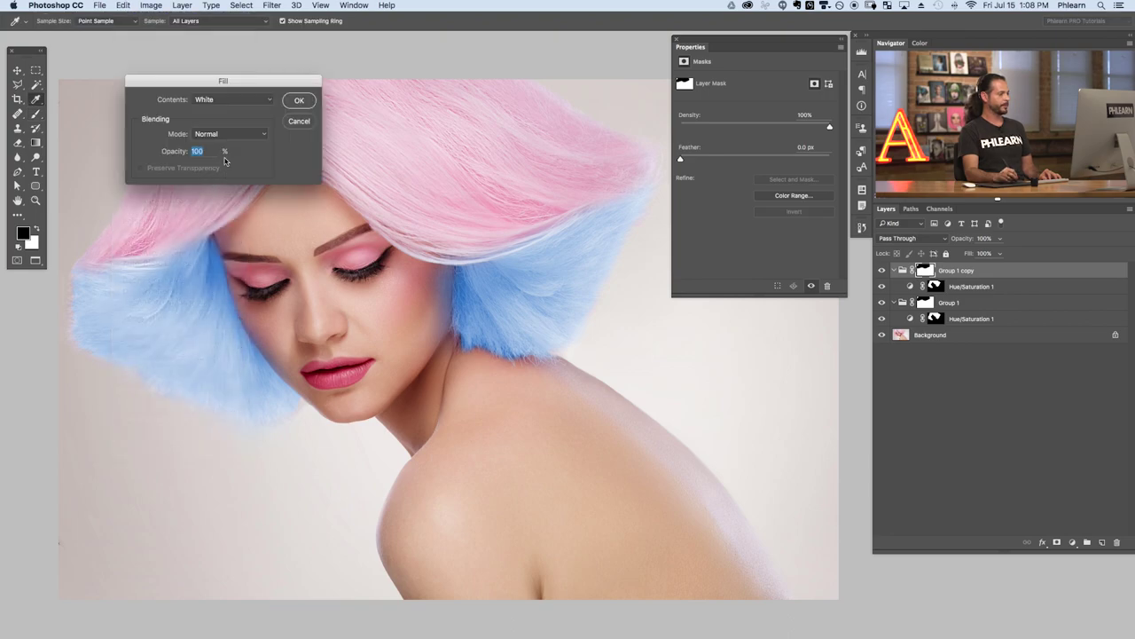
{"action": "left_click", "coordinate": [222, 133]}
{"action": "left_click", "coordinate": [229, 101]}
{"action": "left_click", "coordinate": [229, 100]}
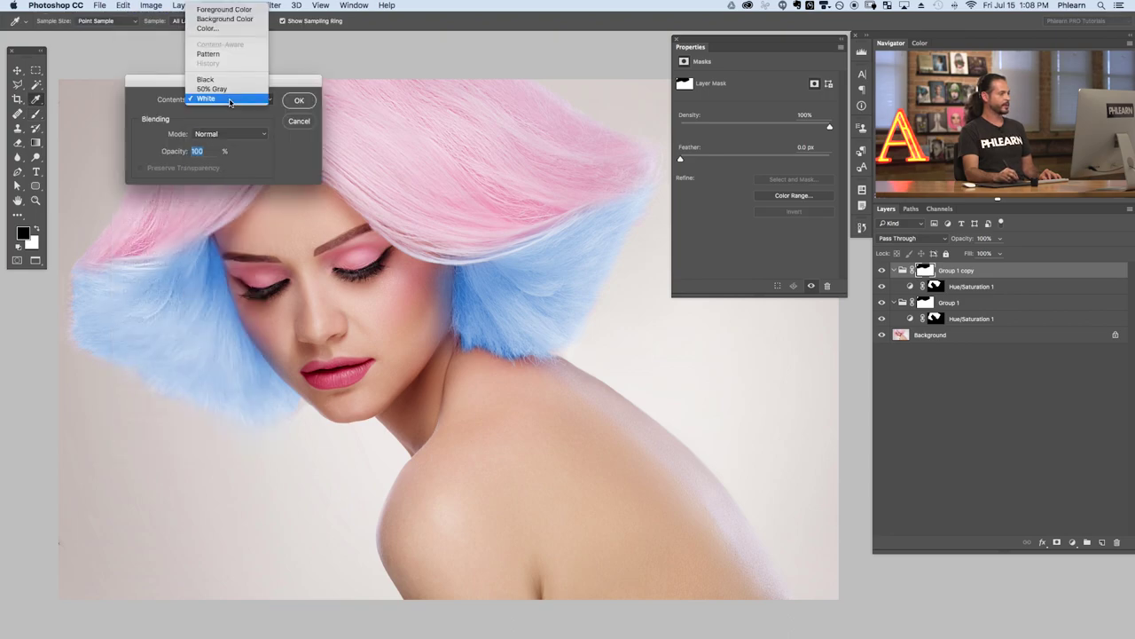
{"action": "left_click", "coordinate": [228, 100]}
{"action": "left_click", "coordinate": [299, 100]}
{"action": "key", "text": "b"}
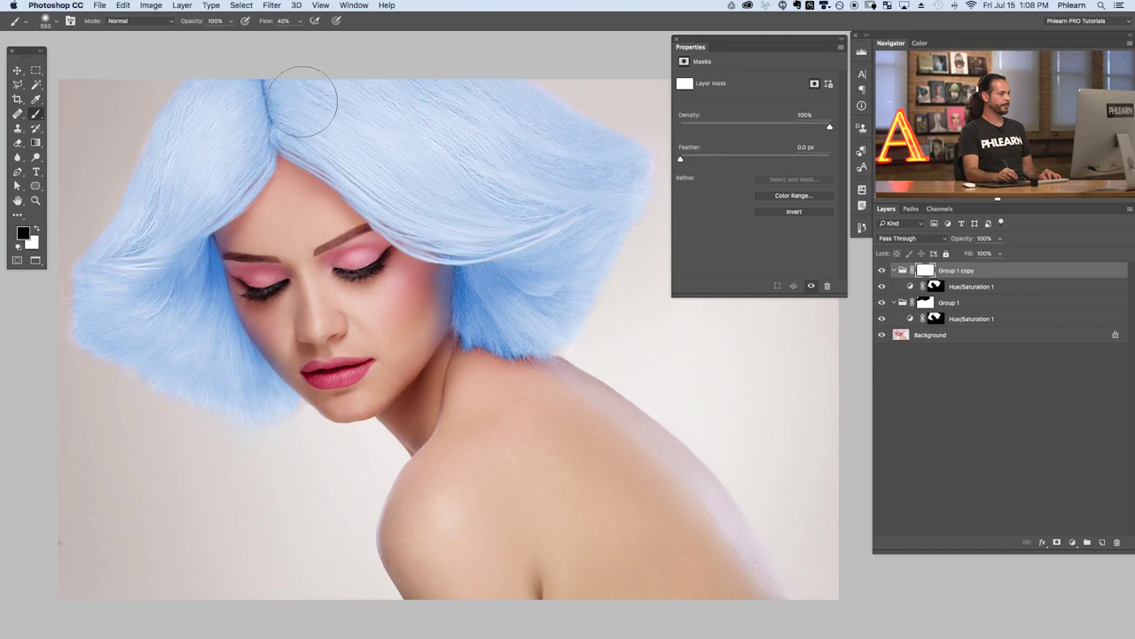
Step: Compare Group 1 and Group 1 copy visibility, then select the copy's Hue/Saturation 1 layer
{"action": "left_click", "coordinate": [883, 270]}
{"action": "left_click", "coordinate": [883, 302]}
{"action": "left_click", "coordinate": [882, 302]}
{"action": "left_click", "coordinate": [883, 302]}
{"action": "left_click", "coordinate": [883, 303]}
{"action": "left_click", "coordinate": [882, 303]}
{"action": "left_click", "coordinate": [883, 270]}
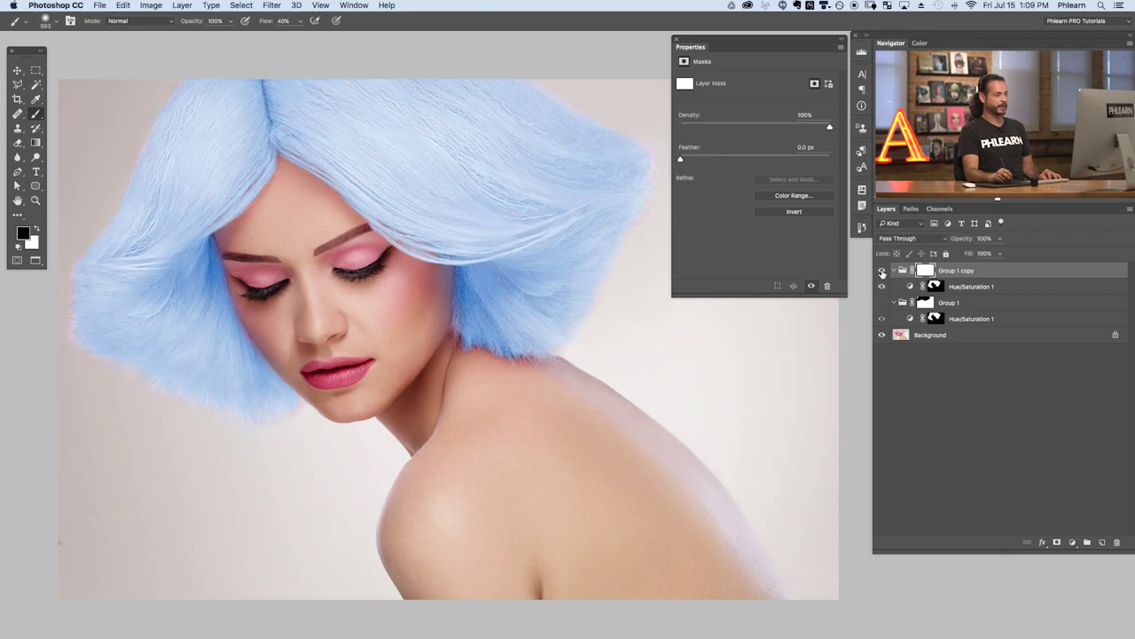
{"action": "left_click", "coordinate": [883, 270]}
{"action": "left_click", "coordinate": [883, 270]}
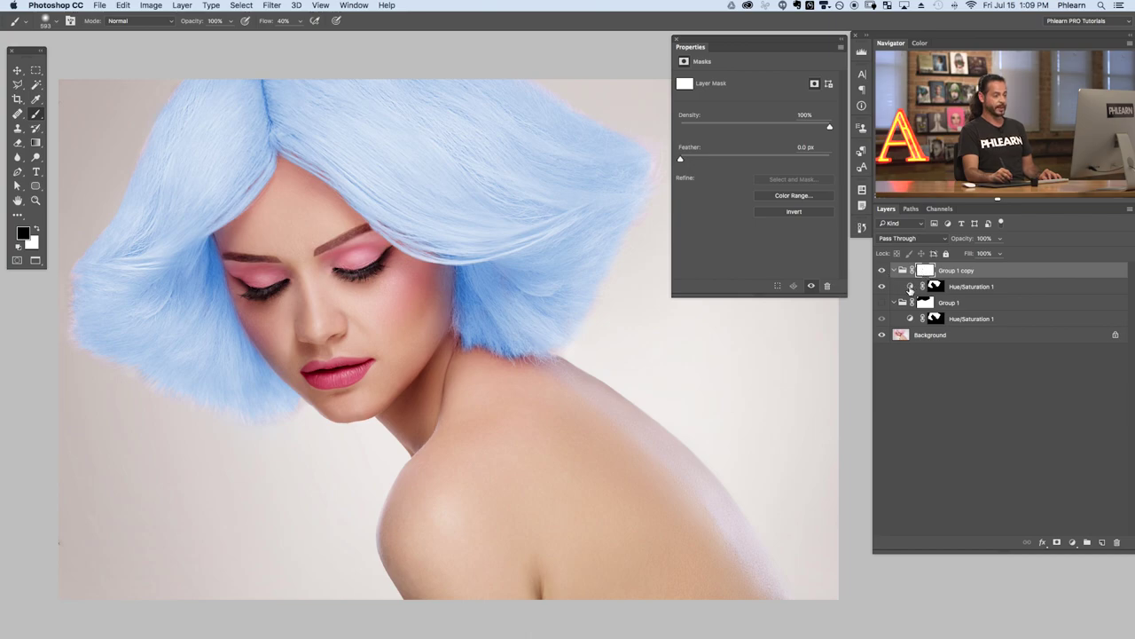
{"action": "left_click", "coordinate": [910, 286]}
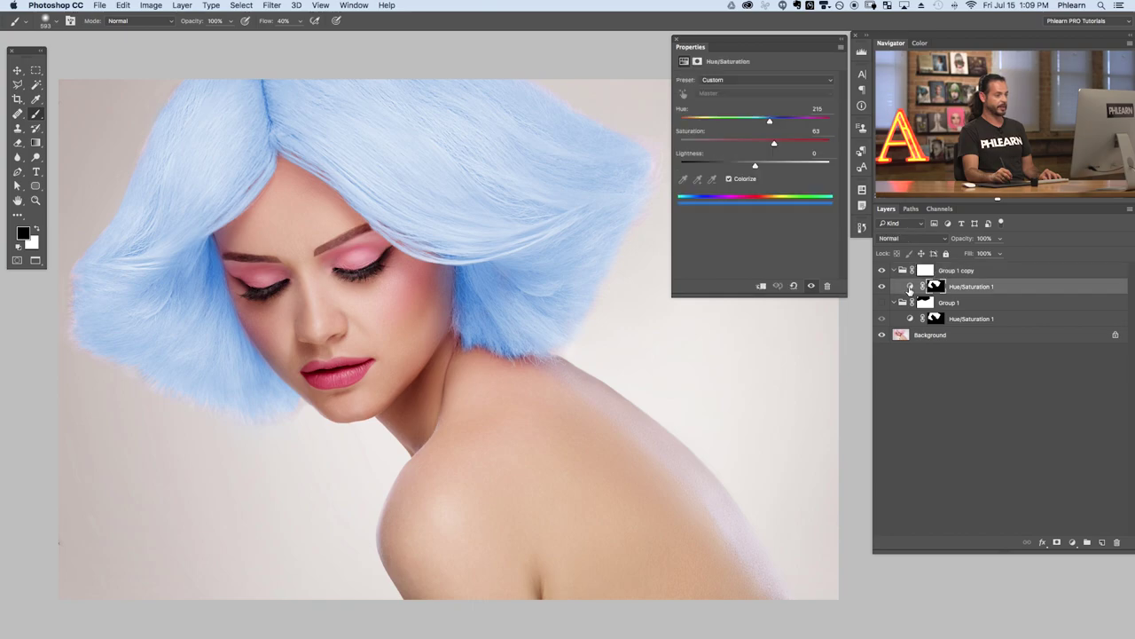
Step: Set Group 1 copy's Hue/Saturation to Hue 64 and Saturation 38 for a pale lime tint
{"action": "left_click_drag", "start_coordinate": [769, 120], "coordinate": [717, 123]}
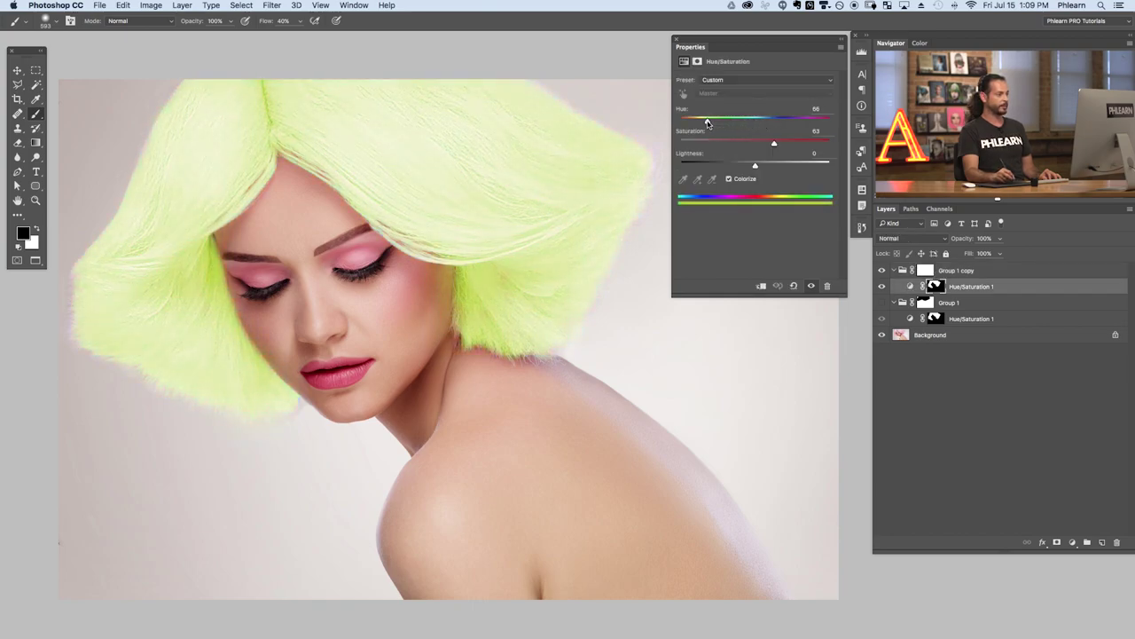
{"action": "left_click_drag", "start_coordinate": [773, 145], "coordinate": [739, 141]}
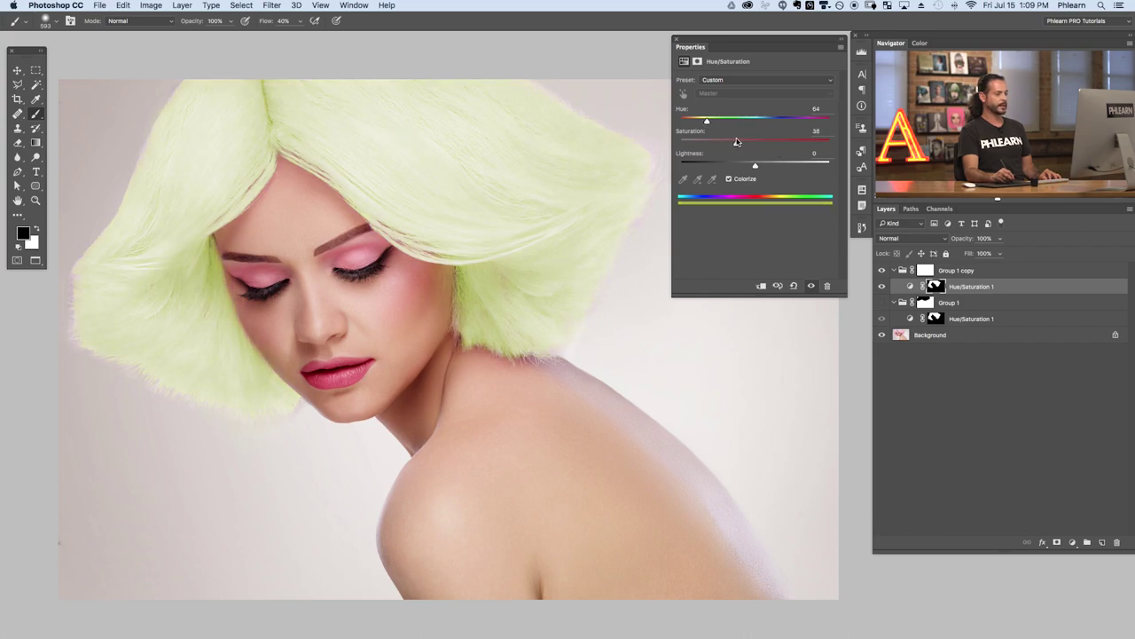
{"action": "left_click", "coordinate": [926, 270]}
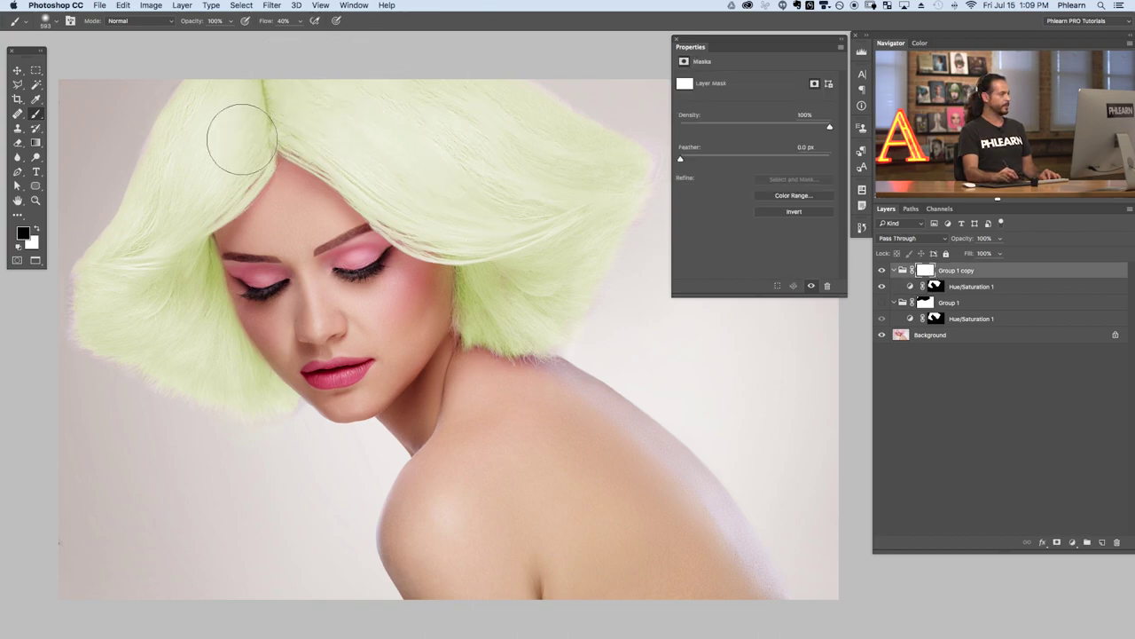
Step: Fill Group 1 copy's mask with Black and turn Group 1 back on for blue tips
{"action": "left_click", "coordinate": [123, 5]}
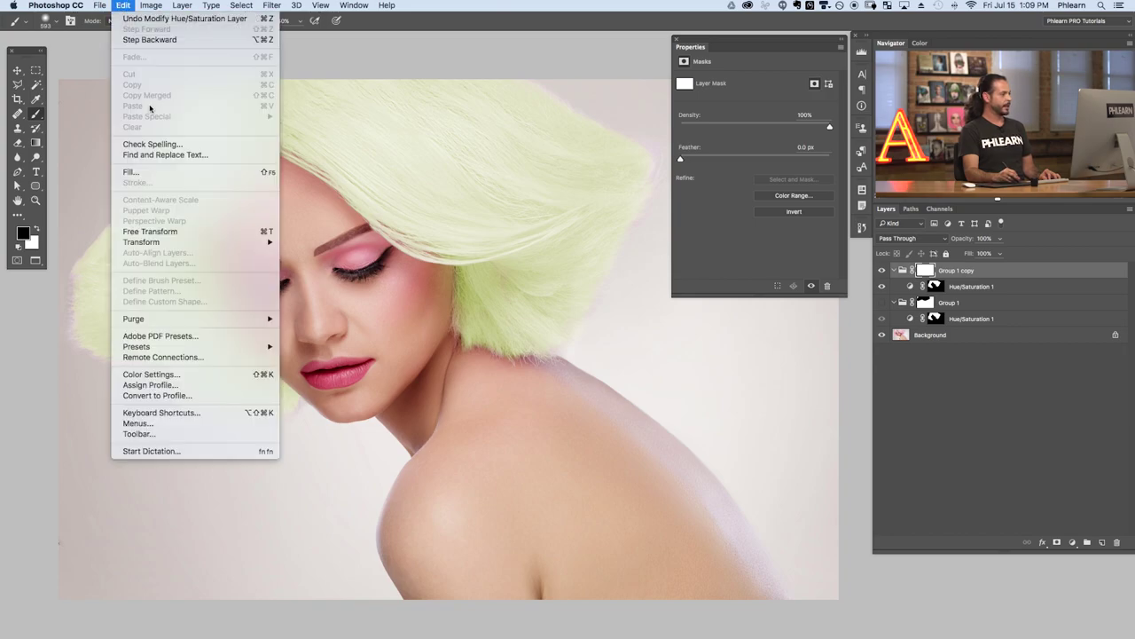
{"action": "left_click", "coordinate": [163, 172]}
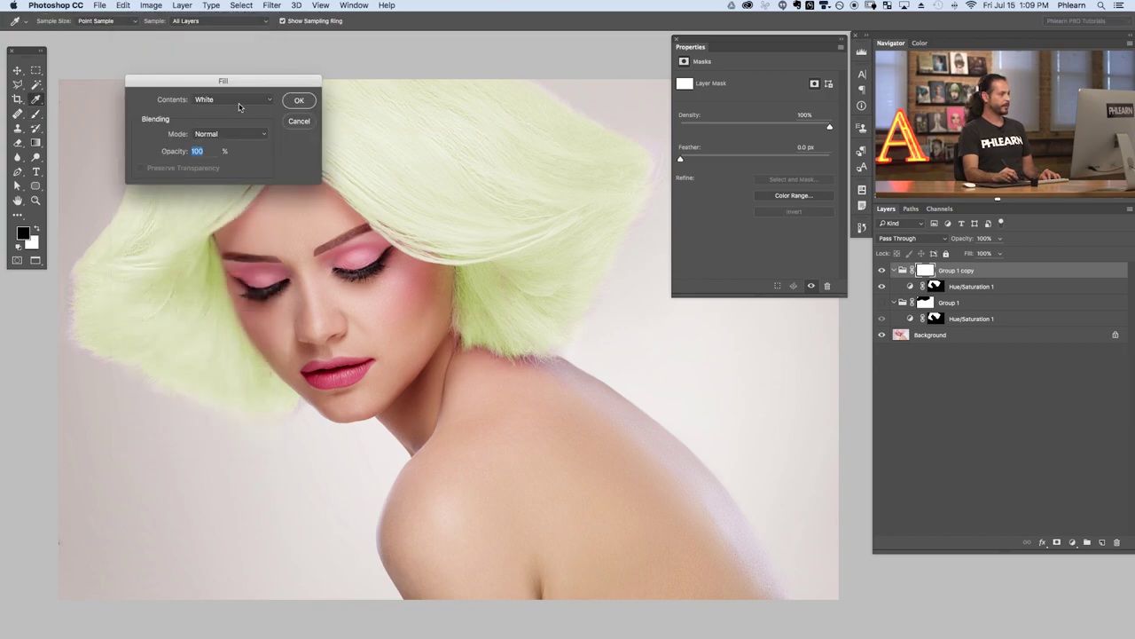
{"action": "left_click", "coordinate": [238, 101]}
{"action": "left_click", "coordinate": [237, 81]}
{"action": "left_click", "coordinate": [299, 100]}
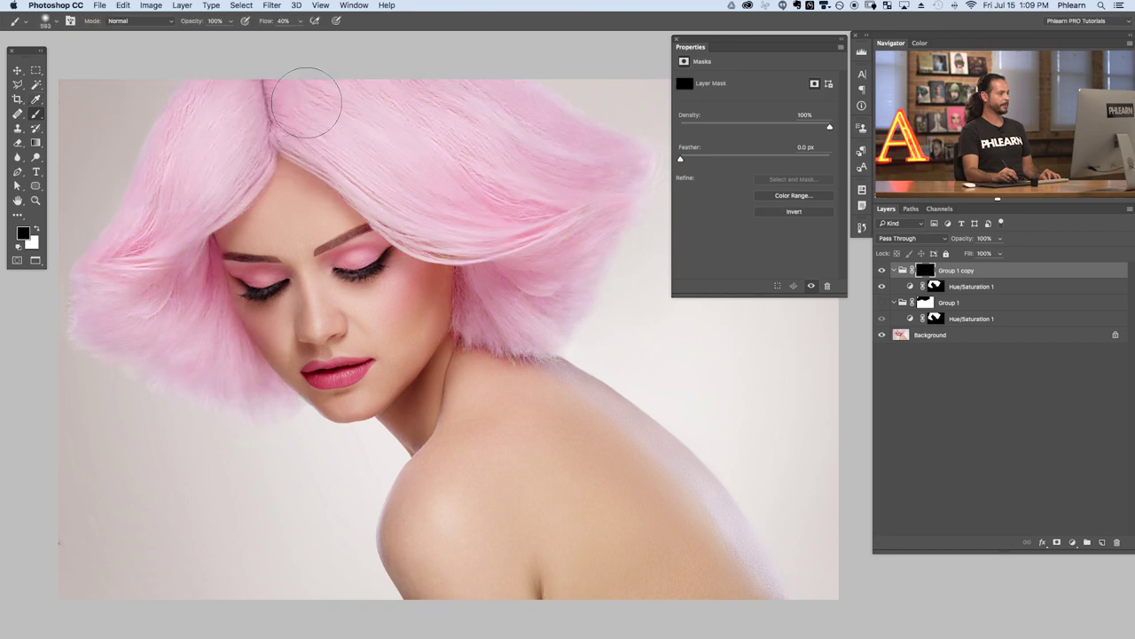
{"action": "left_click", "coordinate": [881, 303]}
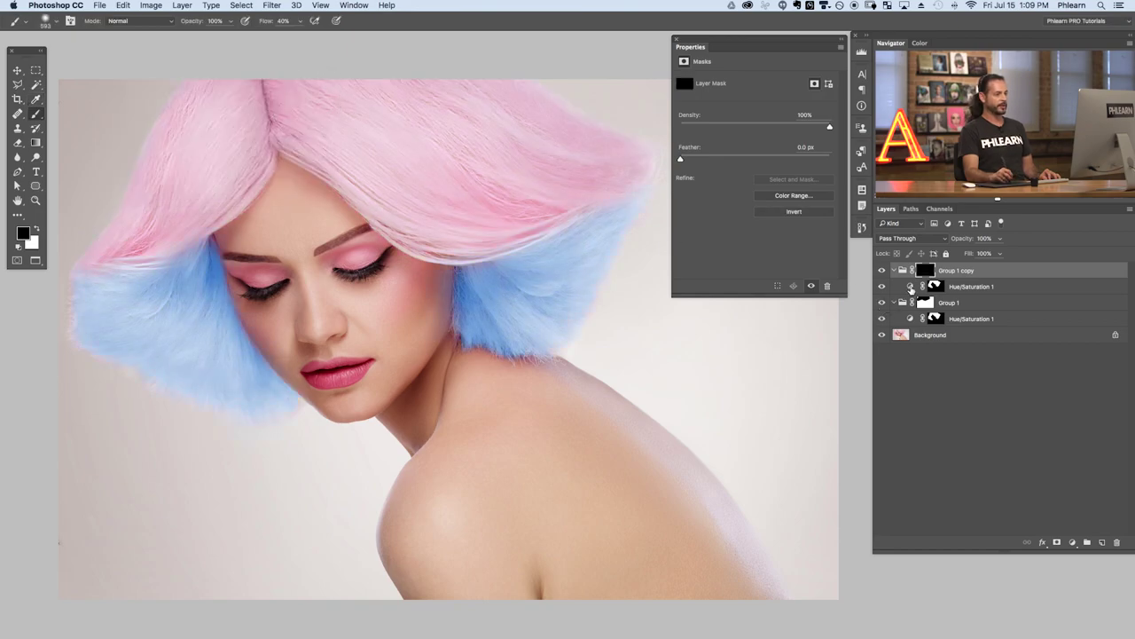
Step: With a 1153 px white brush, paint the pale yellow-green tint back into the hair roots
{"action": "left_click_drag", "start_coordinate": [325, 127], "coordinate": [372, 127]}
{"action": "key", "text": "x"}
{"action": "mouse_move", "coordinate": [284, 114]}
{"action": "left_mouse_down"}
{"action": "mouse_move", "coordinate": [293, 80]}
{"action": "mouse_move", "coordinate": [278, 82]}
{"action": "mouse_move", "coordinate": [279, 124]}
{"action": "mouse_move", "coordinate": [299, 153]}
{"action": "mouse_move", "coordinate": [303, 120]}
{"action": "mouse_move", "coordinate": [300, 159]}
{"action": "mouse_move", "coordinate": [346, 149]}
{"action": "mouse_move", "coordinate": [477, 72]}
{"action": "mouse_move", "coordinate": [348, 151]}
{"action": "mouse_move", "coordinate": [451, 77]}
{"action": "mouse_move", "coordinate": [444, 88]}
{"action": "mouse_move", "coordinate": [290, 117]}
{"action": "mouse_move", "coordinate": [234, 81]}
{"action": "mouse_move", "coordinate": [241, 93]}
{"action": "mouse_move", "coordinate": [237, 77]}
{"action": "mouse_move", "coordinate": [239, 115]}
{"action": "mouse_move", "coordinate": [253, 125]}
{"action": "mouse_move", "coordinate": [155, 121]}
{"action": "mouse_move", "coordinate": [195, 125]}
{"action": "mouse_move", "coordinate": [230, 163]}
{"action": "mouse_move", "coordinate": [198, 166]}
{"action": "mouse_move", "coordinate": [153, 123]}
{"action": "mouse_move", "coordinate": [78, 172]}
{"action": "mouse_move", "coordinate": [98, 197]}
{"action": "mouse_move", "coordinate": [84, 207]}
{"action": "mouse_move", "coordinate": [279, 127]}
{"action": "mouse_move", "coordinate": [312, 164]}
{"action": "mouse_move", "coordinate": [435, 111]}
{"action": "mouse_move", "coordinate": [462, 136]}
{"action": "mouse_move", "coordinate": [381, 175]}
{"action": "mouse_move", "coordinate": [477, 132]}
{"action": "mouse_move", "coordinate": [364, 191]}
{"action": "mouse_move", "coordinate": [500, 127]}
{"action": "mouse_move", "coordinate": [375, 205]}
{"action": "mouse_move", "coordinate": [520, 91]}
{"action": "mouse_move", "coordinate": [497, 120]}
{"action": "mouse_move", "coordinate": [575, 75]}
{"action": "mouse_move", "coordinate": [413, 162]}
{"action": "mouse_move", "coordinate": [565, 80]}
{"action": "mouse_move", "coordinate": [422, 127]}
{"action": "mouse_move", "coordinate": [347, 182]}
{"action": "mouse_move", "coordinate": [360, 142]}
{"action": "mouse_move", "coordinate": [215, 113]}
{"action": "left_mouse_up"}
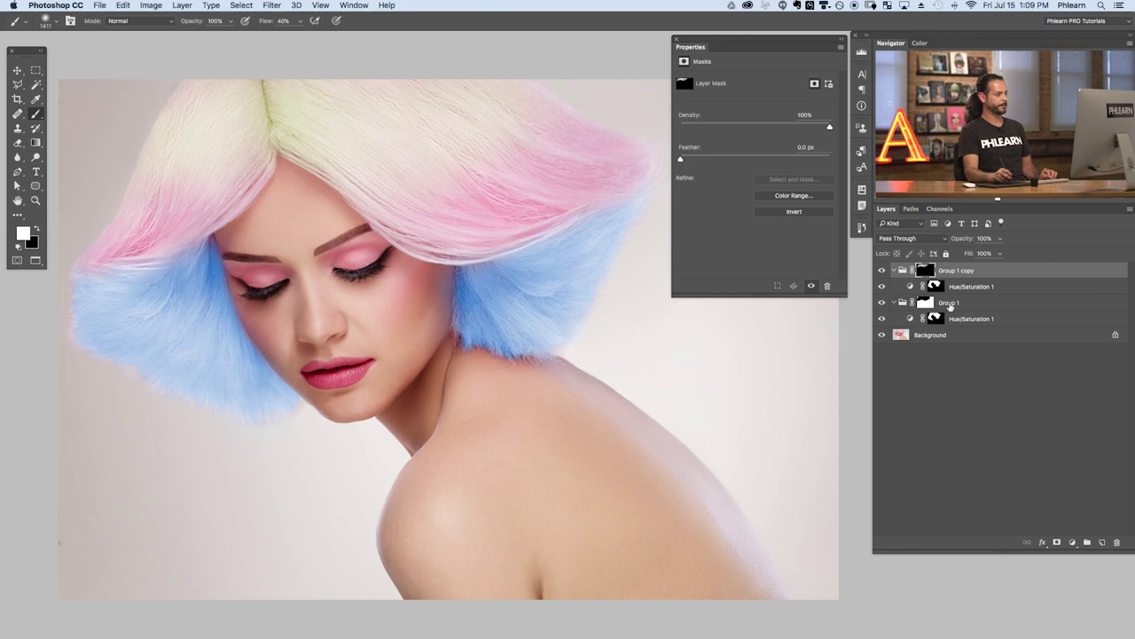
{"action": "left_click", "coordinate": [911, 287]}
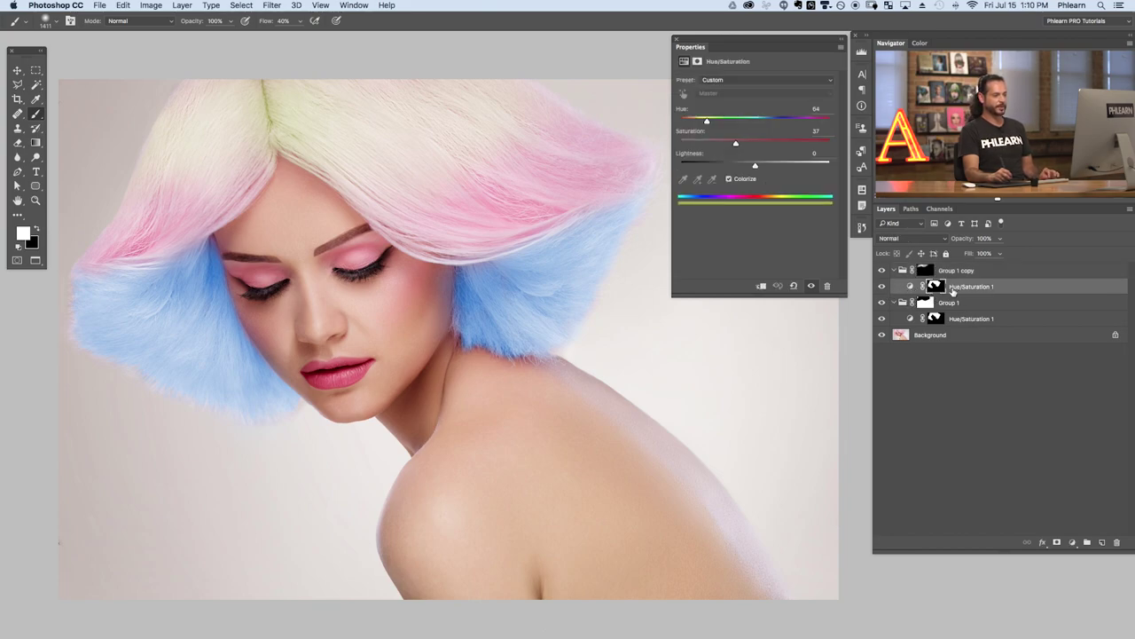
Step: Lower the root tint's Hue to about 33 for cream blonde, comparing with Group 1 copy toggled
{"action": "left_click", "coordinate": [910, 290]}
{"action": "left_click_drag", "start_coordinate": [707, 120], "coordinate": [698, 124]}
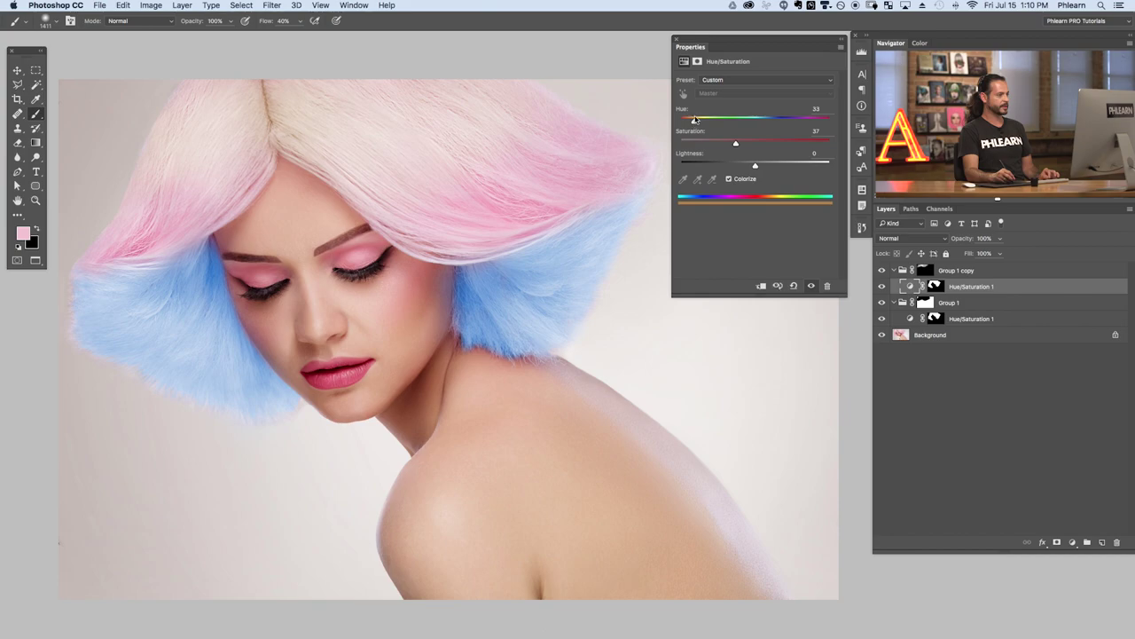
{"action": "left_click", "coordinate": [881, 270]}
{"action": "left_click", "coordinate": [881, 269]}
{"action": "left_click", "coordinate": [881, 270]}
{"action": "left_click", "coordinate": [881, 270]}
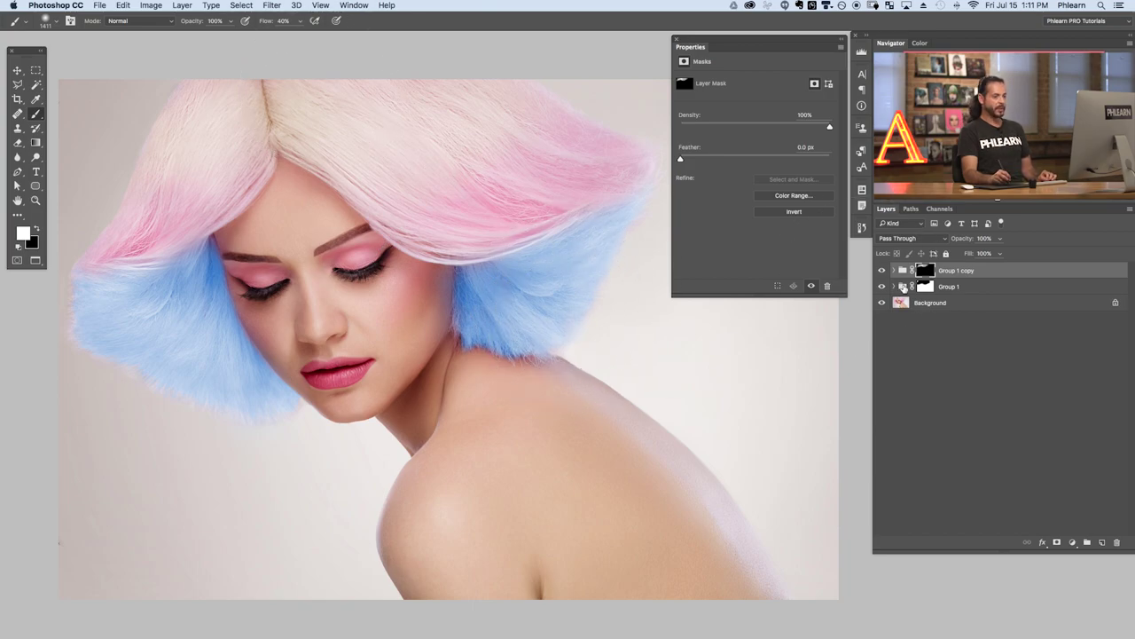
Step: Expand Group 1, compare the blue tips adjustment on and off, and select its Hue/Saturation 1 layer
{"action": "left_click", "coordinate": [893, 287]}
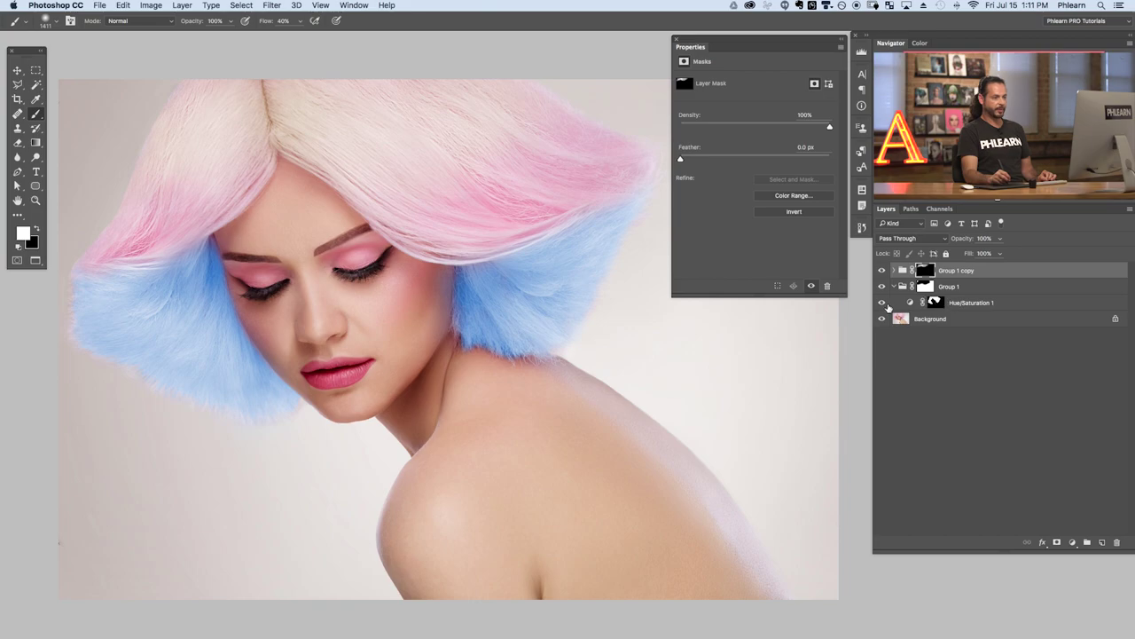
{"action": "left_click", "coordinate": [881, 304]}
{"action": "left_click", "coordinate": [881, 305]}
{"action": "left_click", "coordinate": [881, 304]}
{"action": "left_click", "coordinate": [881, 305]}
{"action": "left_click", "coordinate": [880, 304]}
{"action": "left_click", "coordinate": [881, 304]}
{"action": "left_click", "coordinate": [881, 305]}
{"action": "left_click", "coordinate": [881, 304]}
{"action": "left_click", "coordinate": [881, 304]}
{"action": "left_click", "coordinate": [881, 304]}
{"action": "left_click", "coordinate": [956, 304]}
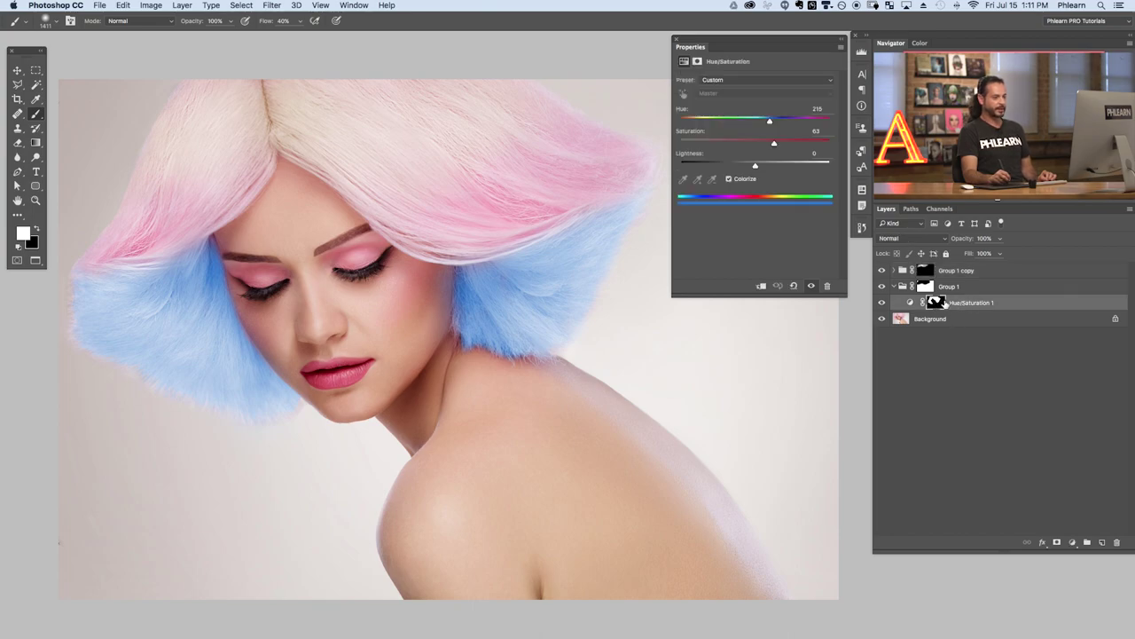
Step: Duplicate the blue Hue/Saturation 1 layer (Hue 215, Saturation 63, Colorize) and move it above Group 1
{"action": "left_click_drag", "start_coordinate": [961, 305], "coordinate": [1102, 541]}
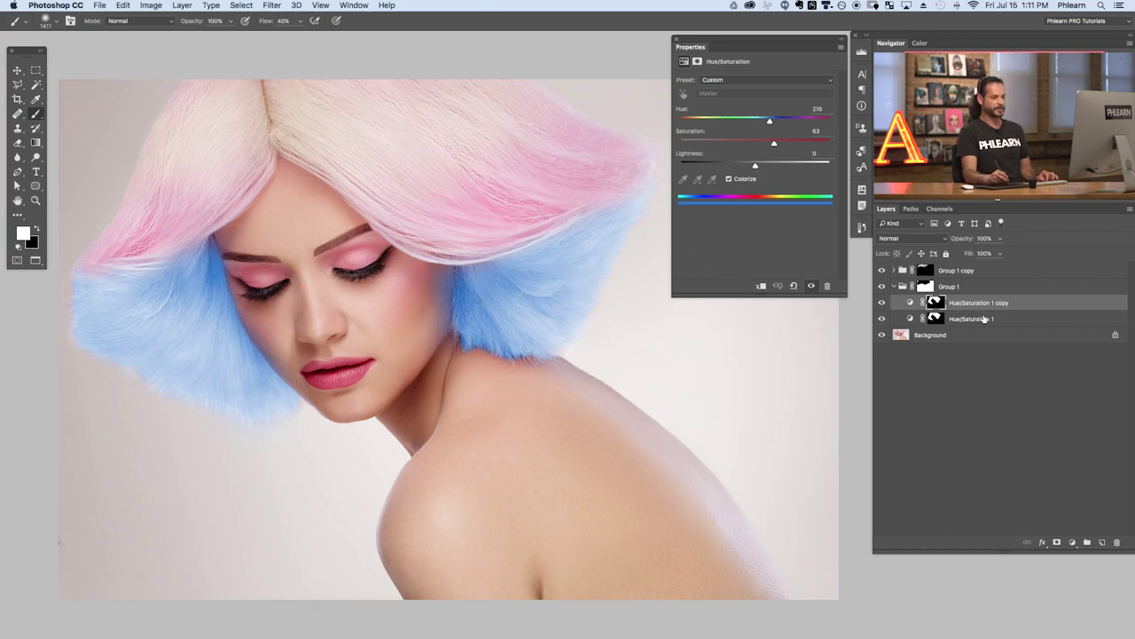
{"action": "left_click_drag", "start_coordinate": [982, 305], "coordinate": [978, 266]}
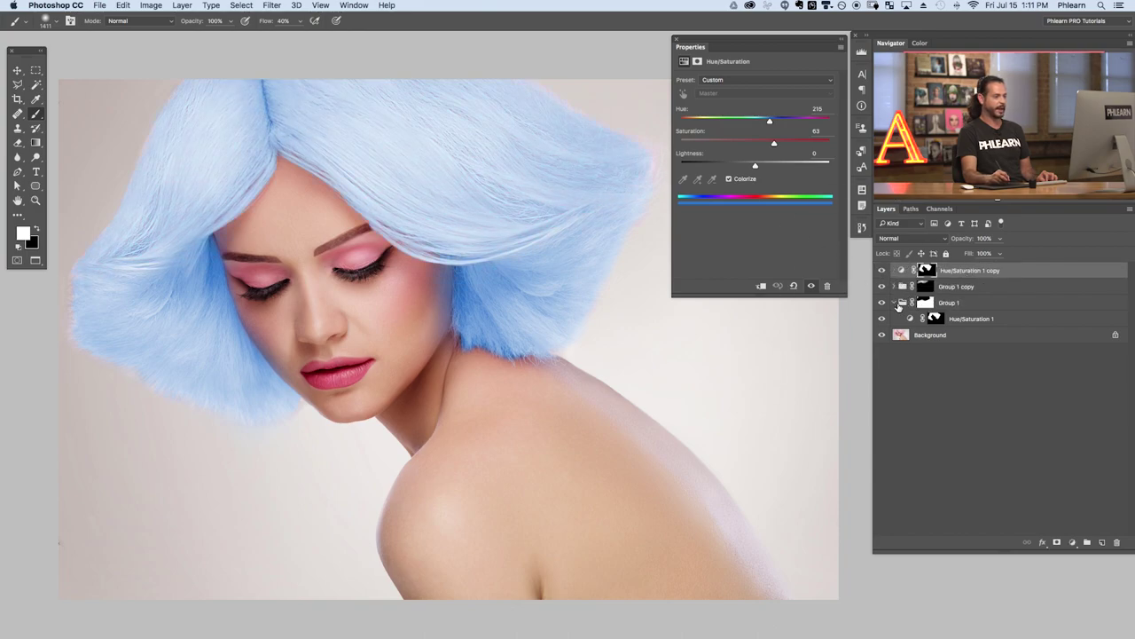
{"action": "left_click", "coordinate": [896, 304]}
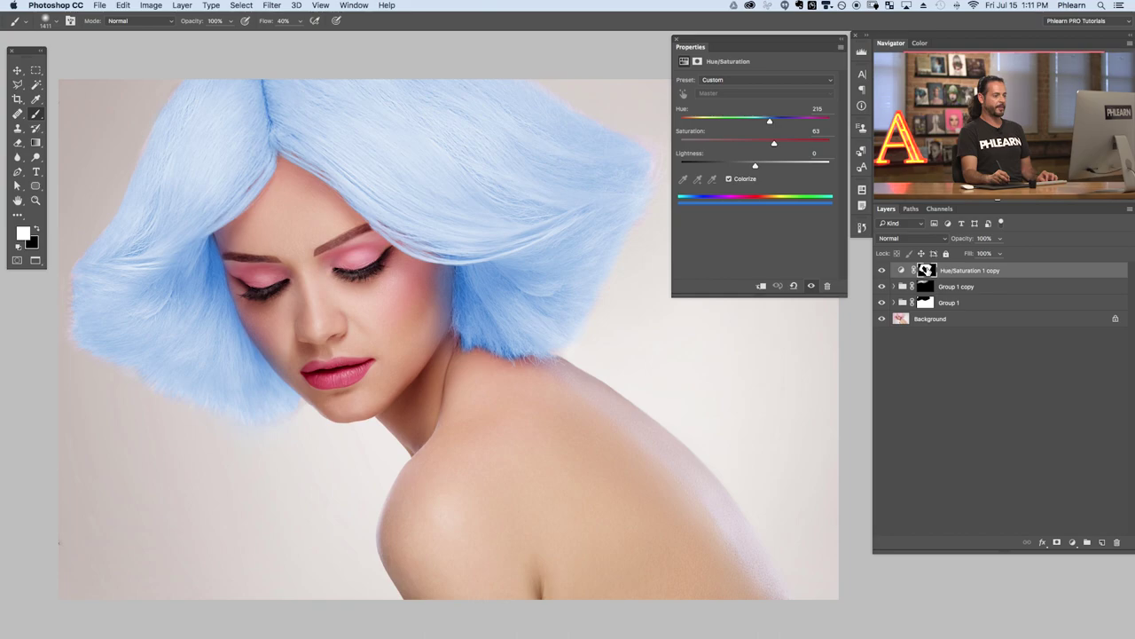
{"action": "left_click", "coordinate": [925, 269]}
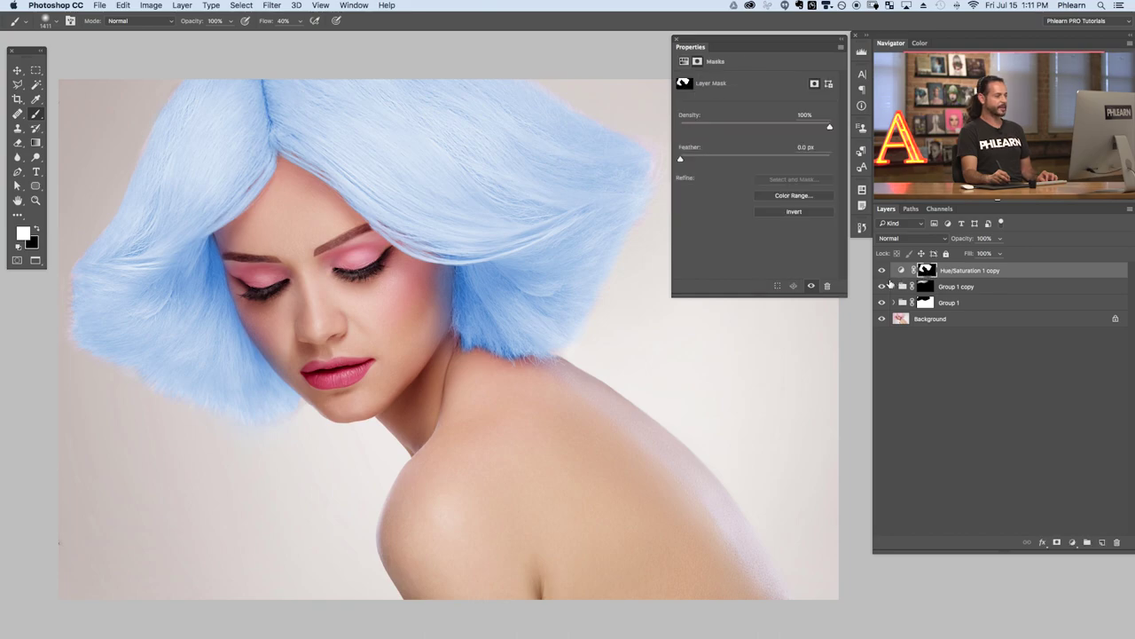
Step: Fill the blue layer's mask with Black to bring back the pink hair
{"action": "left_click", "coordinate": [128, 9]}
{"action": "left_click", "coordinate": [156, 169]}
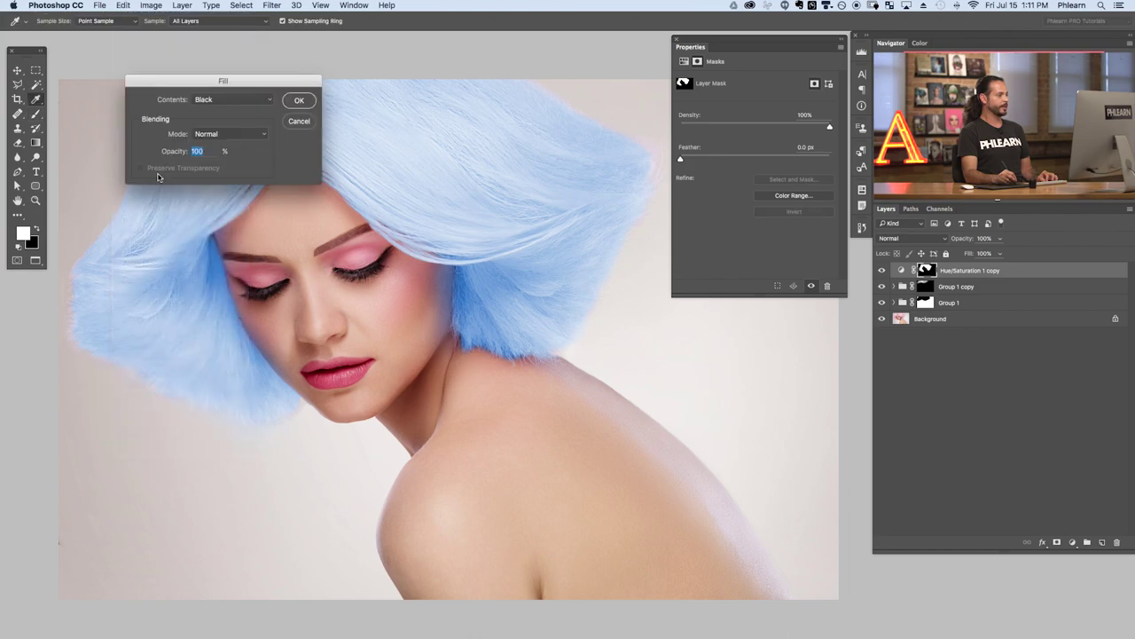
{"action": "left_click", "coordinate": [298, 99]}
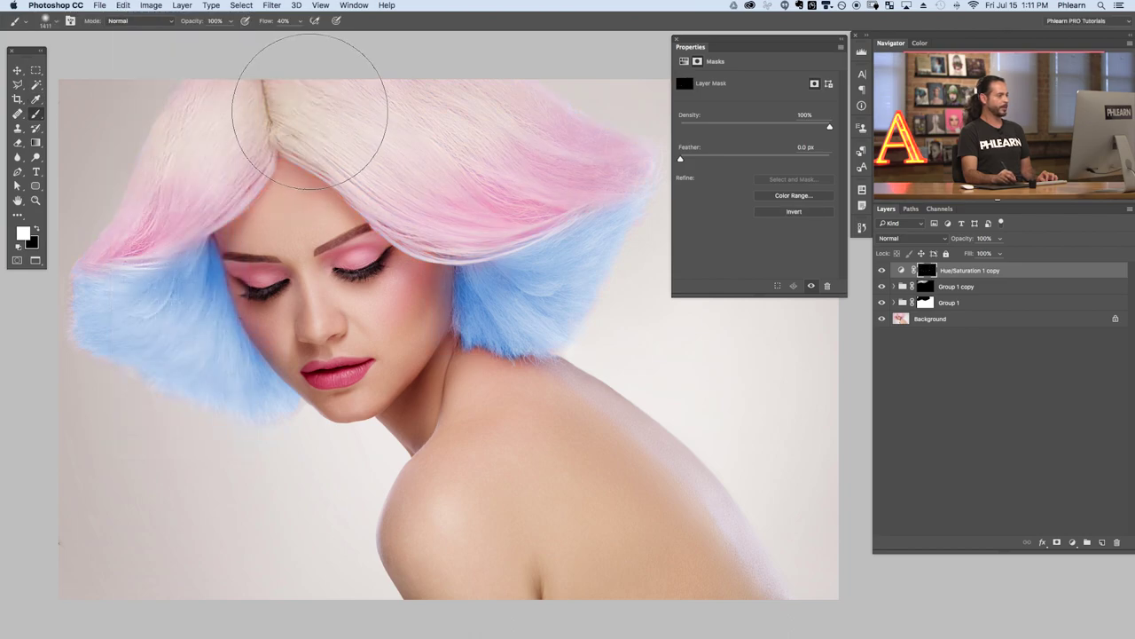
Step: Zoom in and paint blue onto the outer eyelid corners with a 428 px brush
{"action": "key", "text": "super+equal"}
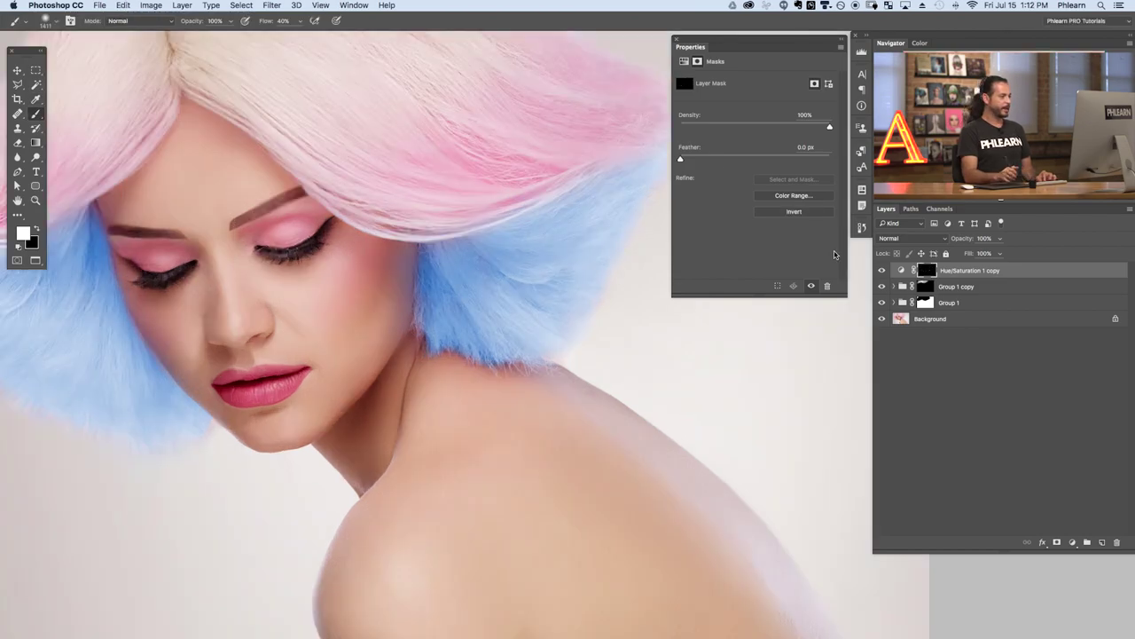
{"action": "key", "text": "super+equal"}
{"action": "left_click_drag", "start_coordinate": [433, 284], "coordinate": [351, 284]}
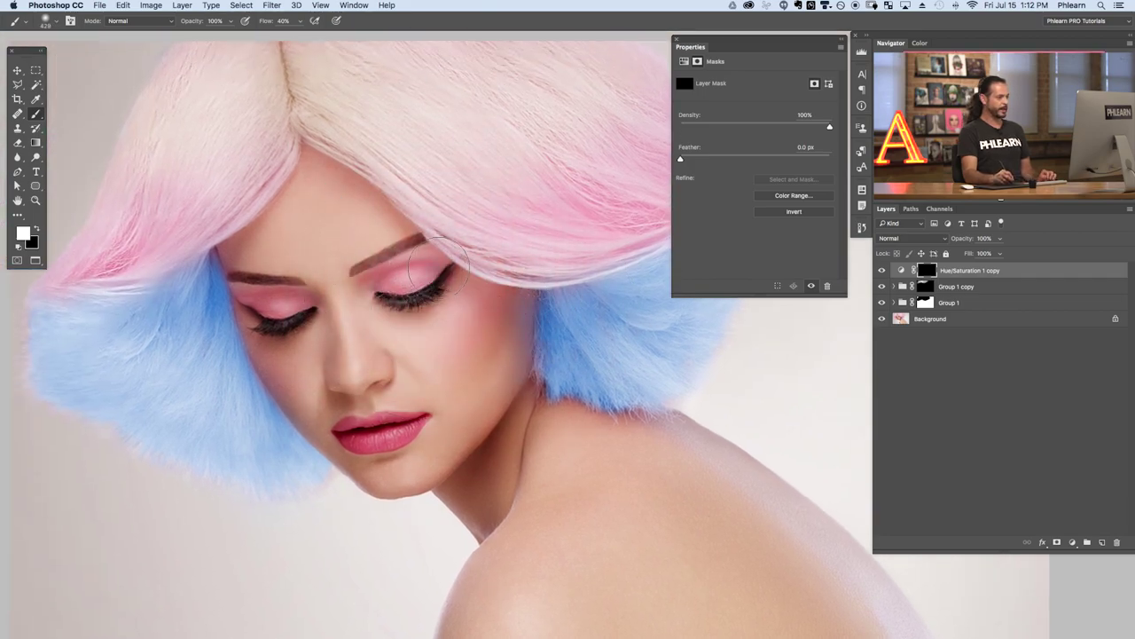
{"action": "mouse_move", "coordinate": [456, 250]}
{"action": "left_mouse_down"}
{"action": "mouse_move", "coordinate": [470, 247]}
{"action": "mouse_move", "coordinate": [437, 272]}
{"action": "mouse_move", "coordinate": [461, 244]}
{"action": "mouse_move", "coordinate": [443, 242]}
{"action": "mouse_move", "coordinate": [422, 270]}
{"action": "mouse_move", "coordinate": [469, 241]}
{"action": "mouse_move", "coordinate": [430, 267]}
{"action": "left_mouse_up"}
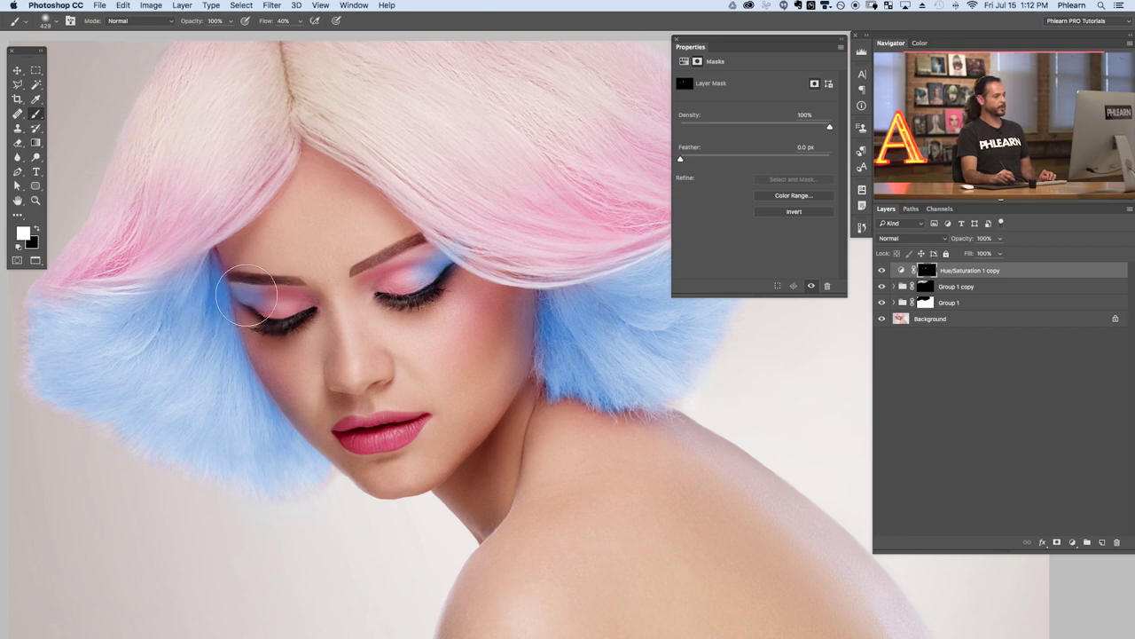
{"action": "key", "text": "super+equal"}
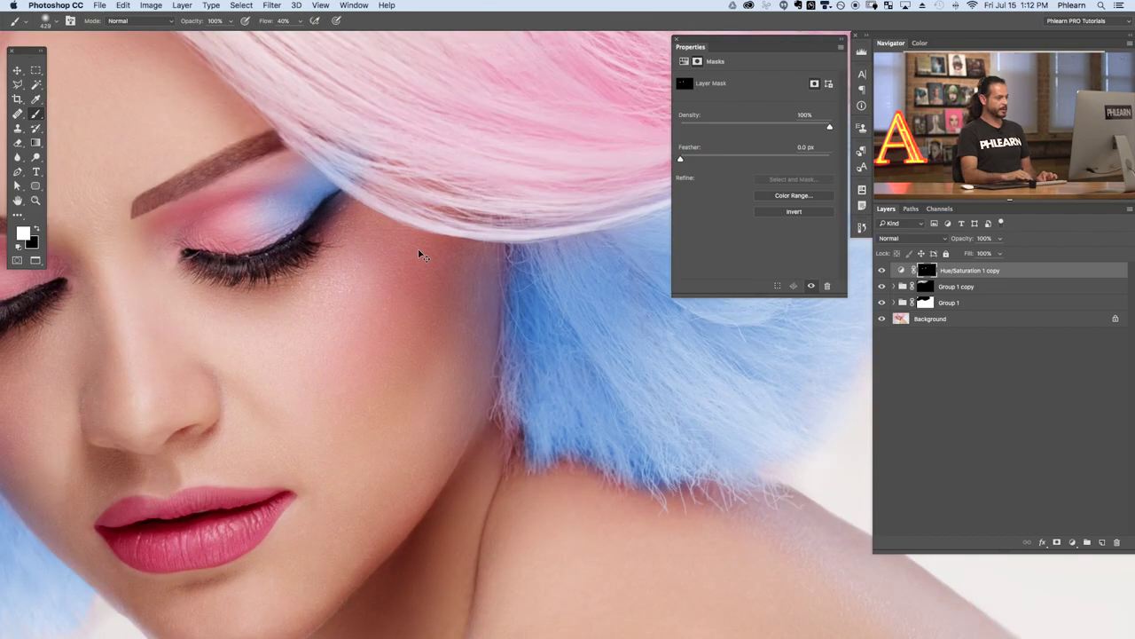
Step: Compare the blue eyeshadow layer on and off to judge the eyelid tint
{"action": "scroll", "coordinate": [431, 284], "scroll_direction": "up", "scroll_amount": 3}
{"action": "scroll", "coordinate": [431, 284], "scroll_direction": "left", "scroll_amount": 4}
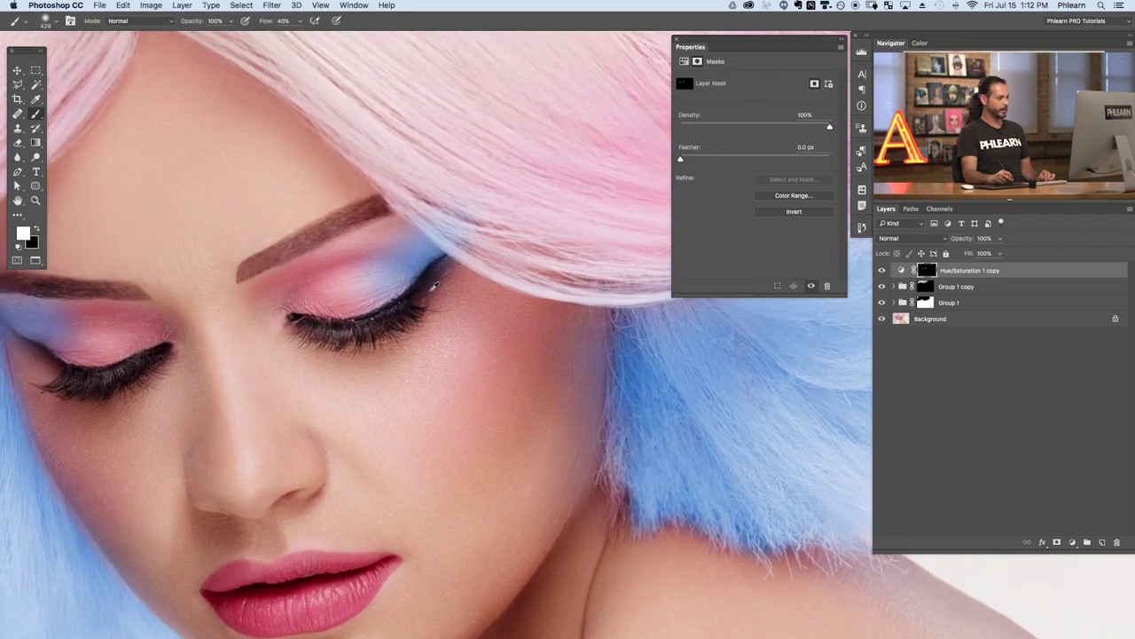
{"action": "left_click", "coordinate": [884, 271]}
{"action": "left_click", "coordinate": [884, 271]}
{"action": "left_click", "coordinate": [884, 270]}
{"action": "left_click", "coordinate": [883, 270]}
{"action": "left_click", "coordinate": [884, 270]}
{"action": "left_click", "coordinate": [884, 270]}
{"action": "left_click", "coordinate": [883, 270]}
{"action": "left_click", "coordinate": [884, 270]}
{"action": "left_click", "coordinate": [884, 270]}
{"action": "left_click", "coordinate": [884, 271]}
Step: Paint black with a 201 px brush to remove stray blue around the brows and eye corners
{"action": "key", "text": "x"}
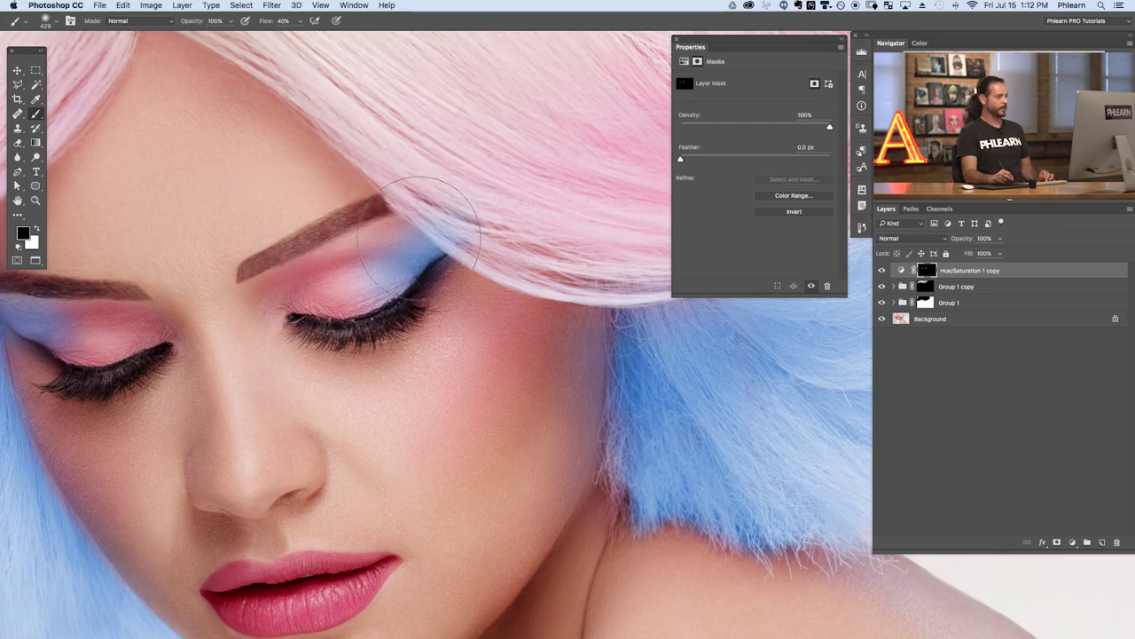
{"action": "left_click_drag", "start_coordinate": [231, 266], "coordinate": [315, 271]}
{"action": "left_click_drag", "start_coordinate": [506, 266], "coordinate": [477, 278]}
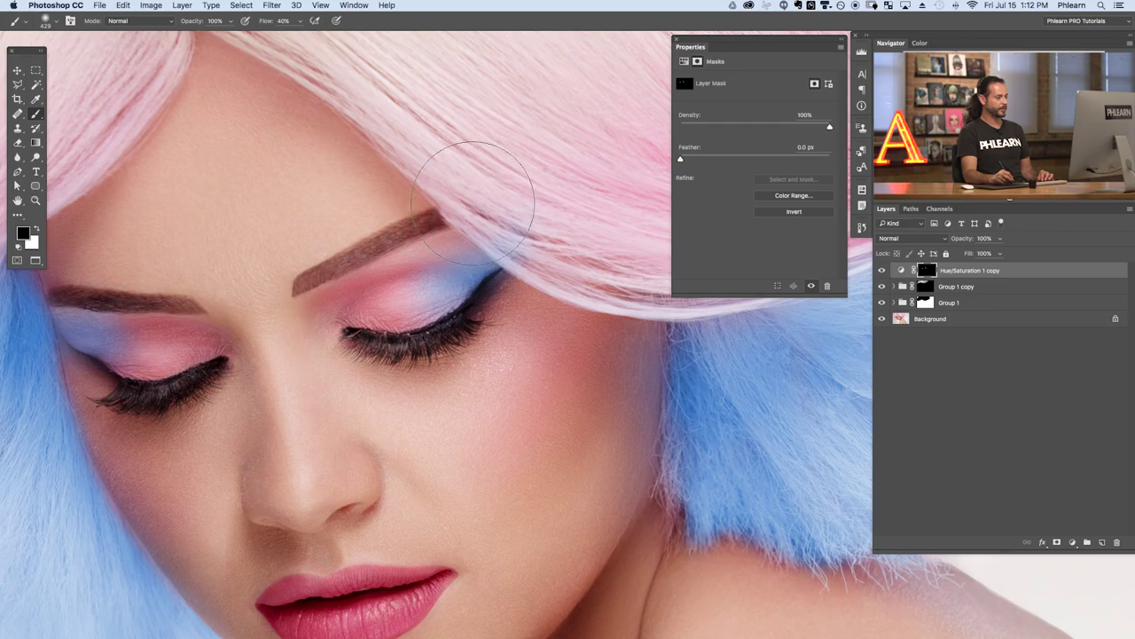
{"action": "left_click_drag", "start_coordinate": [425, 254], "coordinate": [569, 266]}
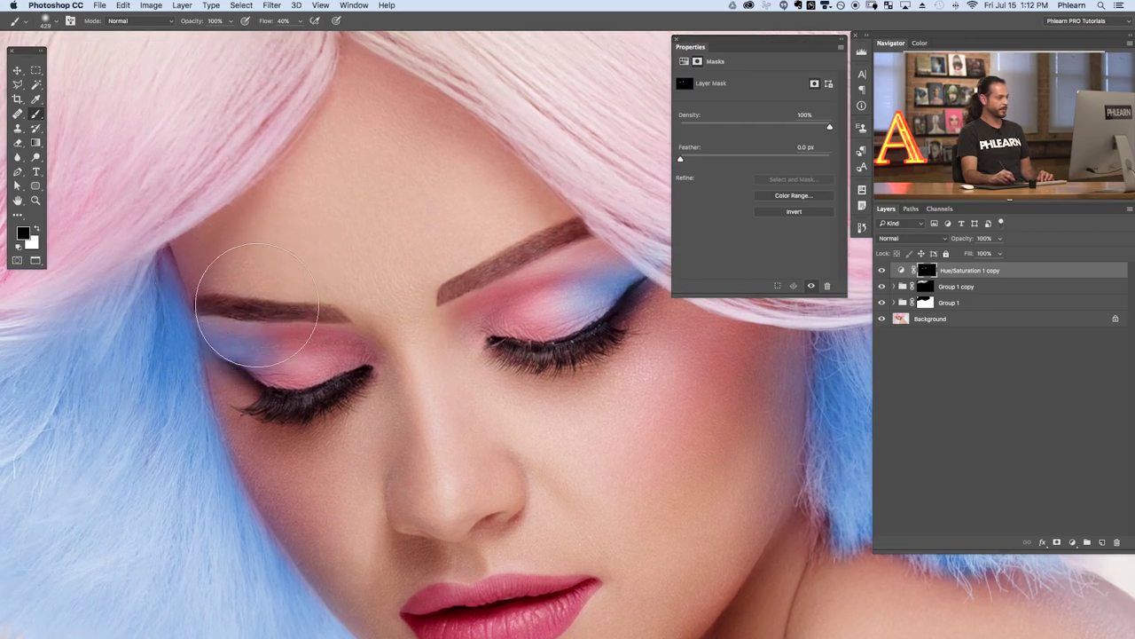
{"action": "left_click_drag", "start_coordinate": [630, 285], "coordinate": [506, 281]}
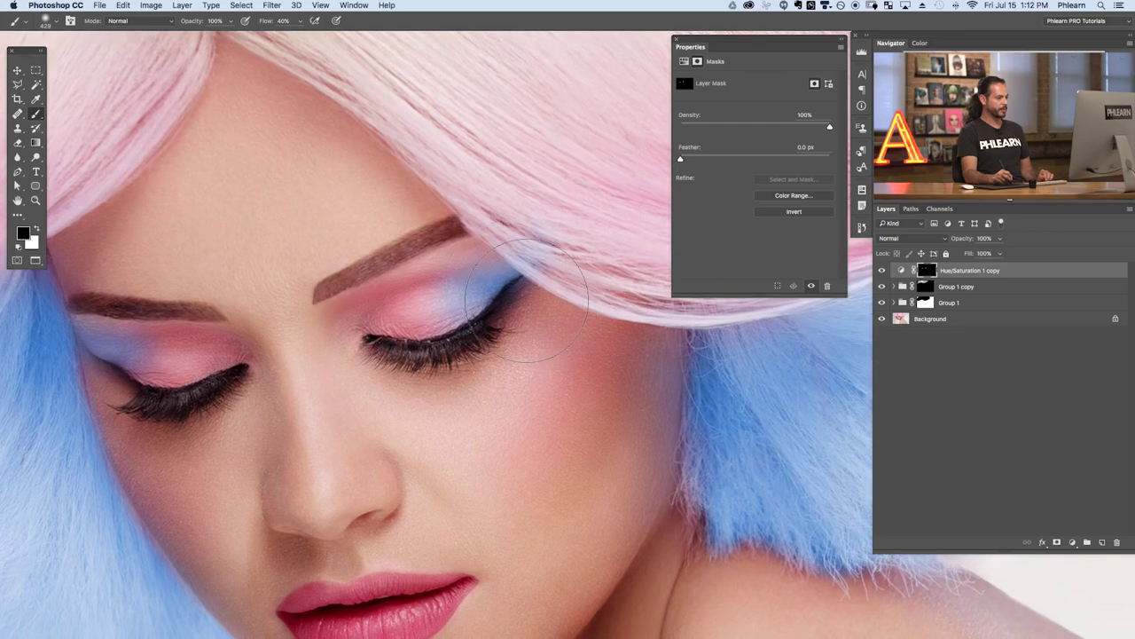
{"action": "right_click", "coordinate": [484, 247]}
{"action": "left_click_drag", "start_coordinate": [573, 270], "coordinate": [585, 272]}
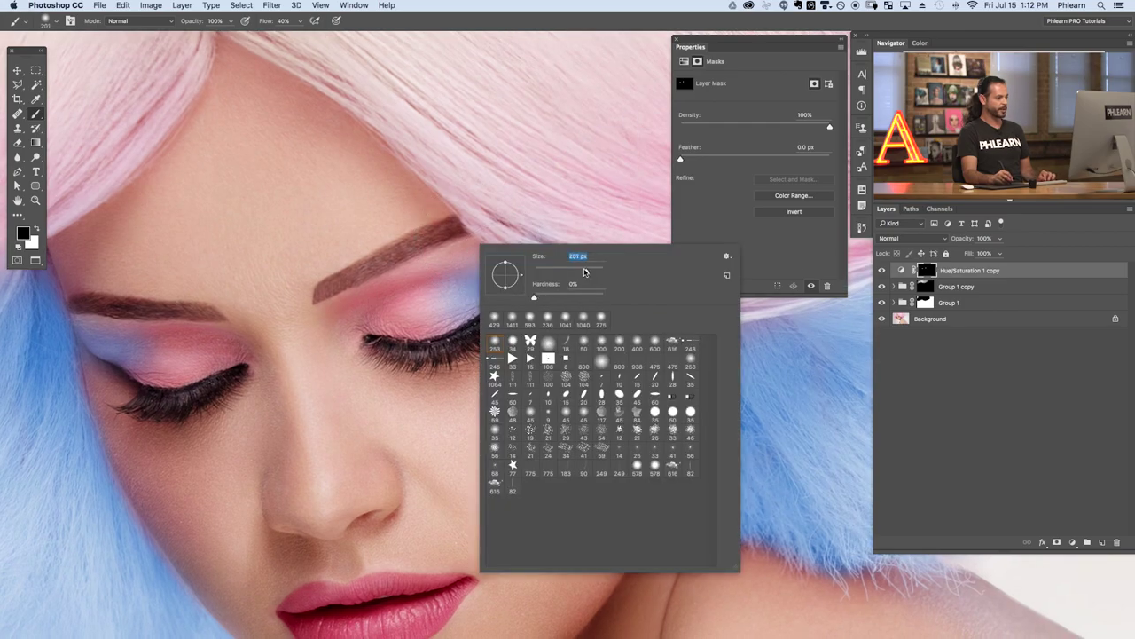
{"action": "key", "text": "Return"}
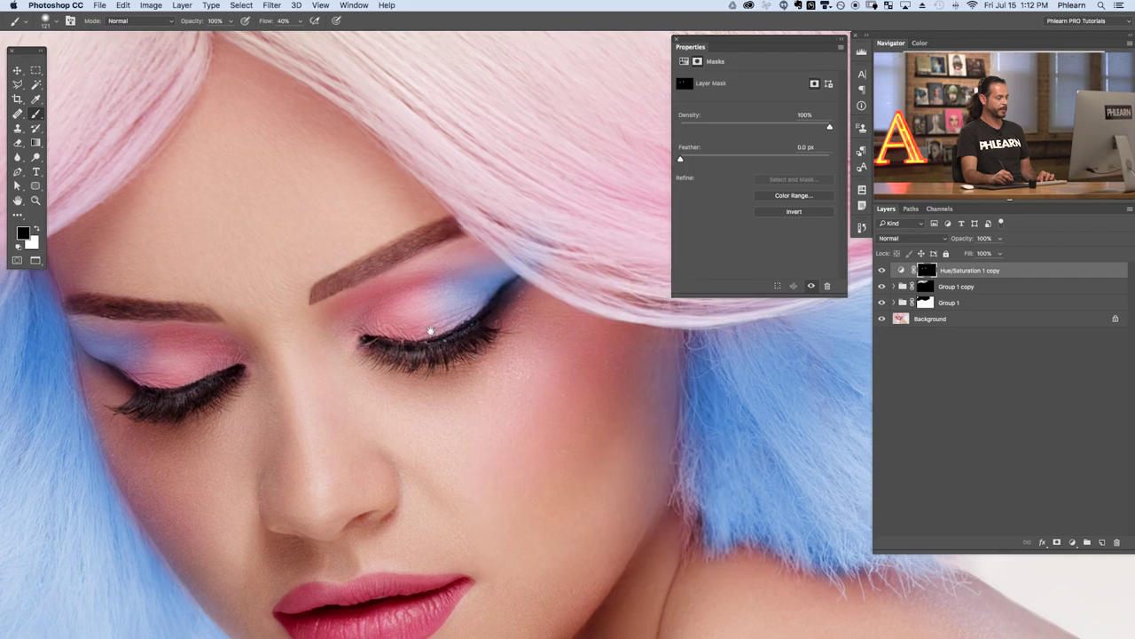
{"action": "left_click_drag", "start_coordinate": [526, 315], "coordinate": [437, 310]}
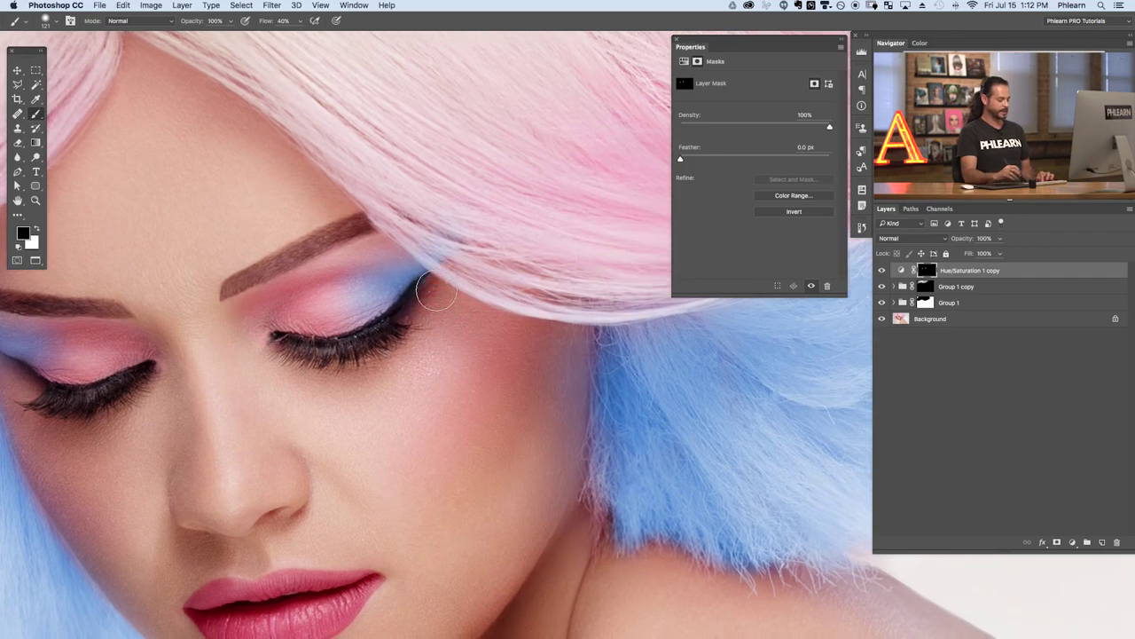
Step: Undo two mask strokes, recheck the blue eyelid tint, and zoom out to the whole face
{"action": "scroll", "coordinate": [453, 295], "scroll_direction": "up", "scroll_amount": 3}
{"action": "scroll", "coordinate": [519, 381], "scroll_direction": "up", "scroll_amount": 2}
{"action": "key", "text": "super+z"}
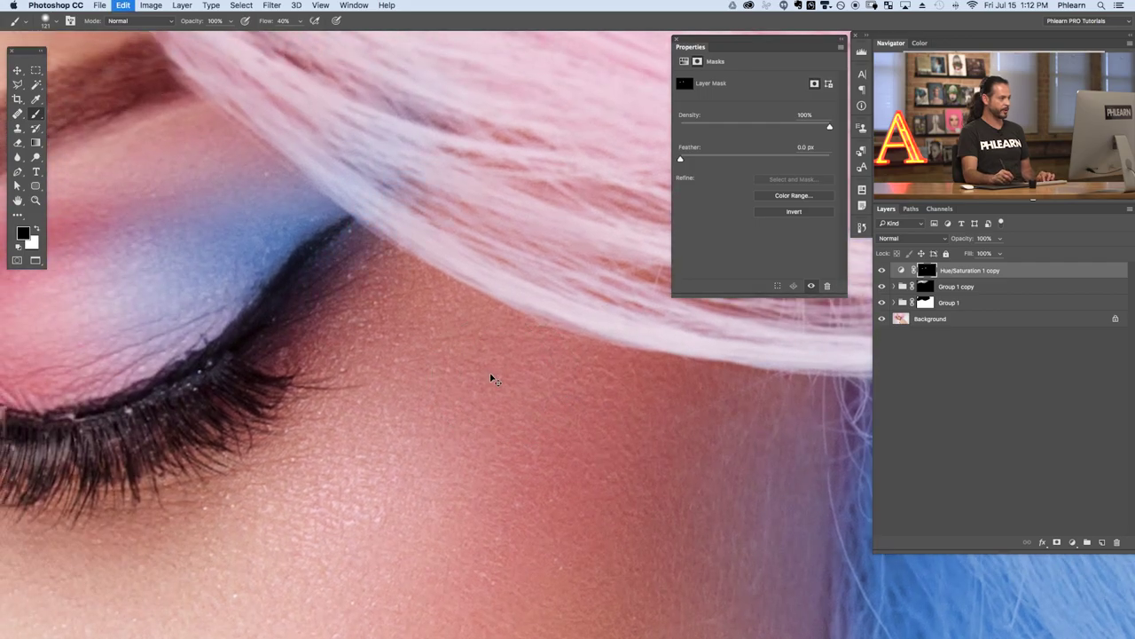
{"action": "key", "text": "super+z"}
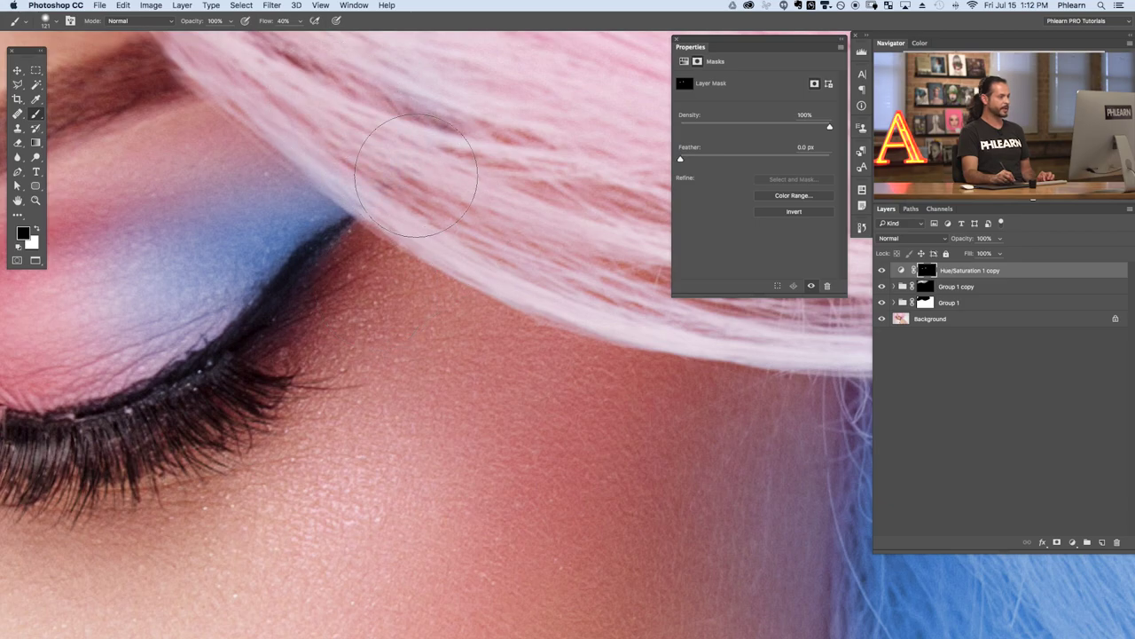
{"action": "left_click_drag", "start_coordinate": [417, 178], "coordinate": [592, 360]}
{"action": "scroll", "coordinate": [592, 360], "scroll_direction": "left", "scroll_amount": 10}
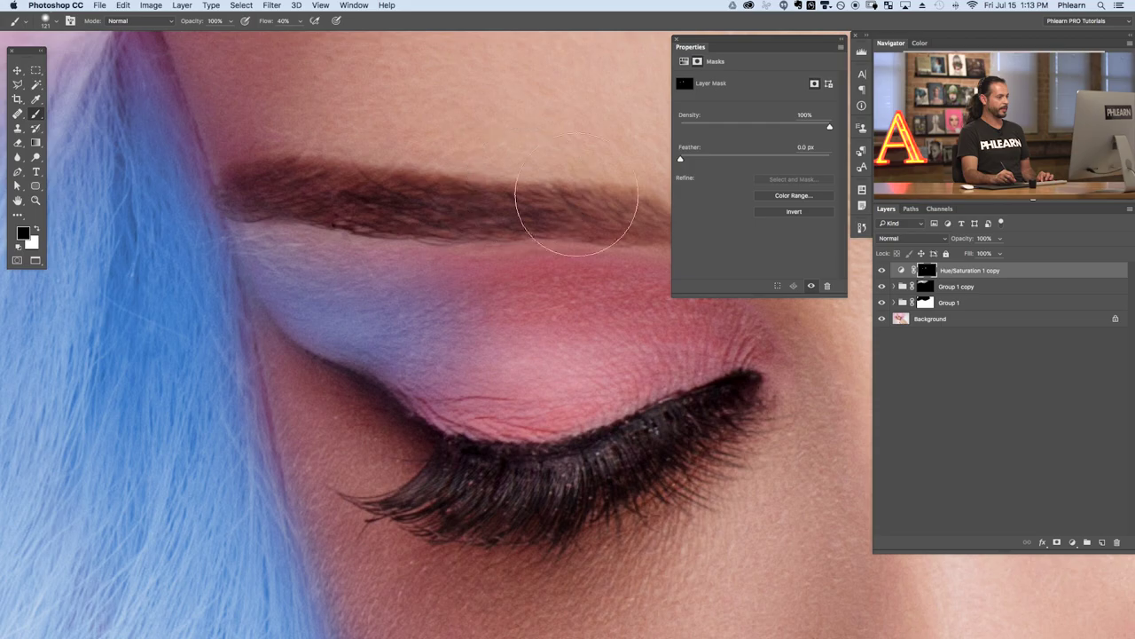
{"action": "left_click", "coordinate": [882, 270]}
{"action": "left_click", "coordinate": [882, 270]}
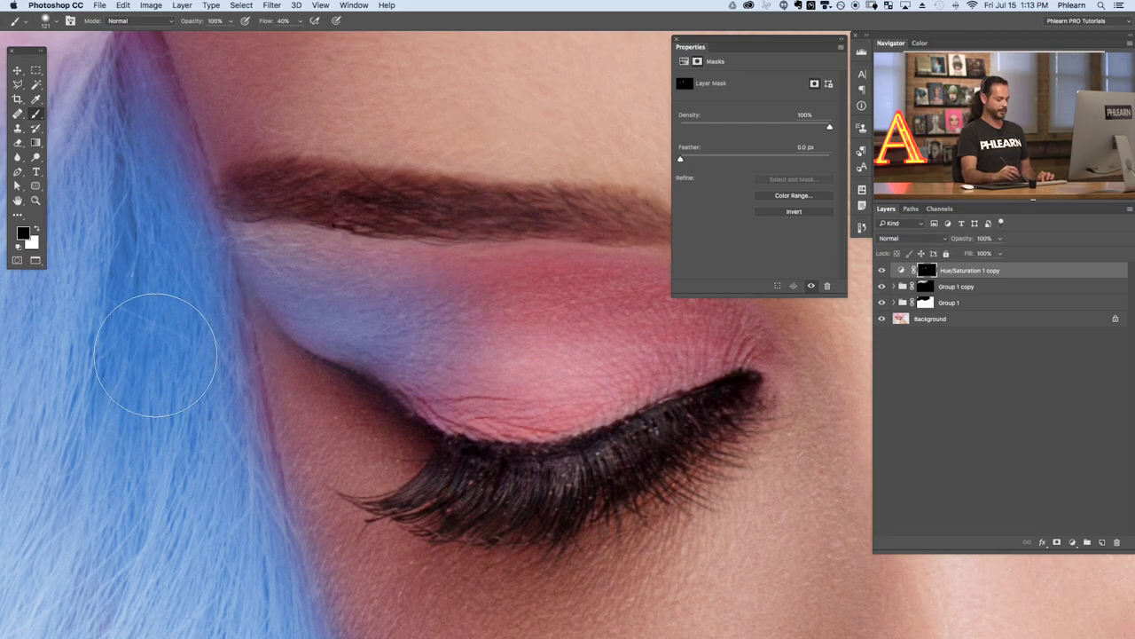
{"action": "key", "text": "super+minus"}
{"action": "key", "text": "super+minus"}
{"action": "key", "text": "super+minus"}
{"action": "scroll", "coordinate": [597, 266], "scroll_direction": "right", "scroll_amount": 5}
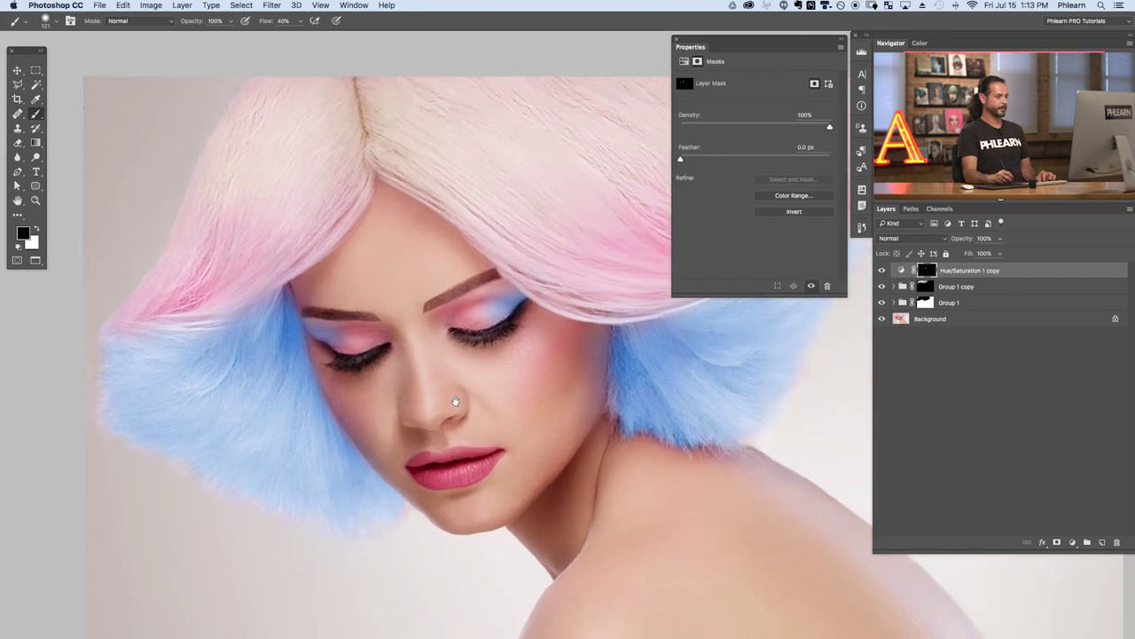
Step: Expand Group 1 copy, compare the pink Hue/Saturation 1 (Hue 33, Saturation 37), and duplicate it
{"action": "scroll", "coordinate": [486, 395], "scroll_direction": "right", "scroll_amount": 2}
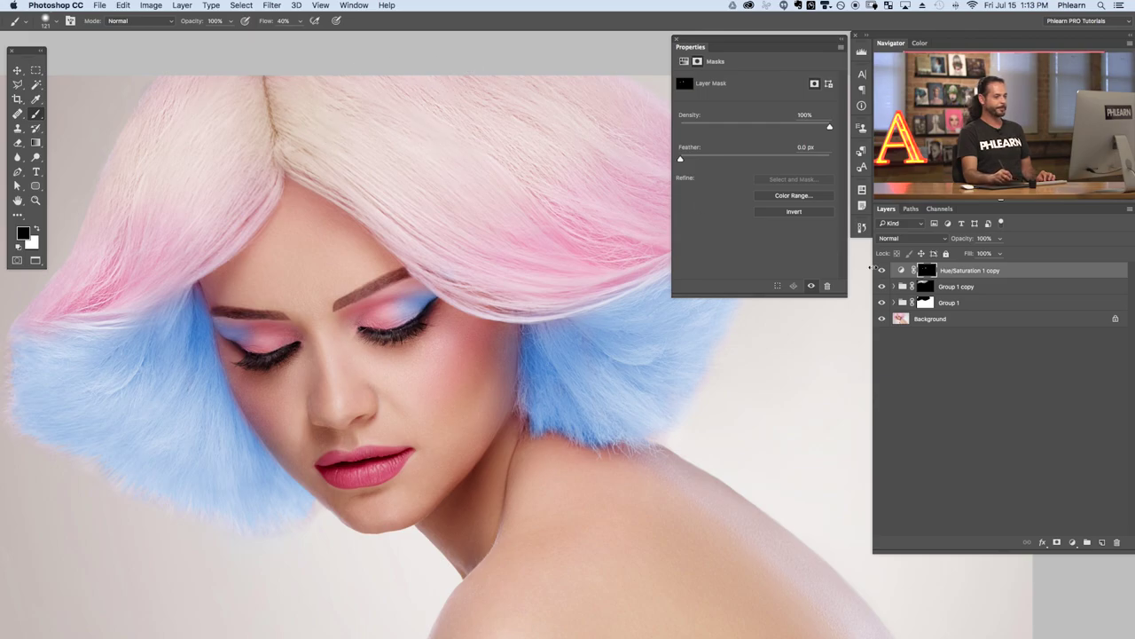
{"action": "left_click", "coordinate": [894, 287]}
{"action": "left_click", "coordinate": [882, 303]}
{"action": "left_click", "coordinate": [882, 304]}
{"action": "left_click", "coordinate": [882, 303]}
{"action": "left_click", "coordinate": [882, 304]}
{"action": "left_click", "coordinate": [882, 303]}
{"action": "left_click", "coordinate": [882, 304]}
{"action": "left_click", "coordinate": [990, 304]}
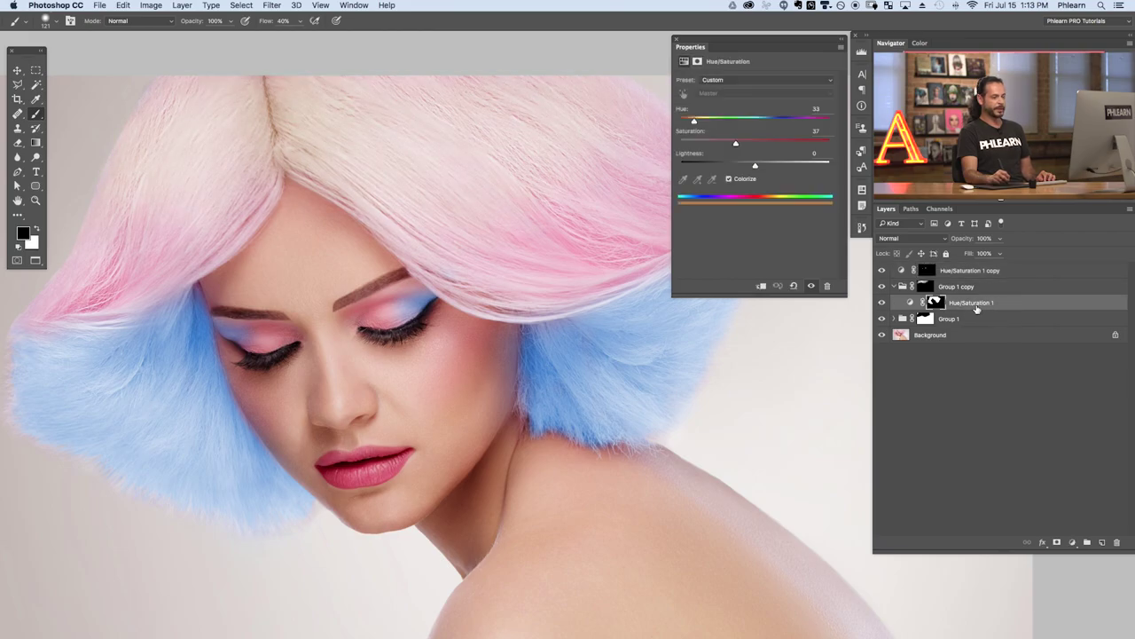
{"action": "left_click_drag", "start_coordinate": [990, 305], "coordinate": [1104, 543]}
Step: Move Hue/Saturation 1 copy 2 to the top of the stack and fill its mask with Black
{"action": "left_click_drag", "start_coordinate": [976, 304], "coordinate": [987, 270]}
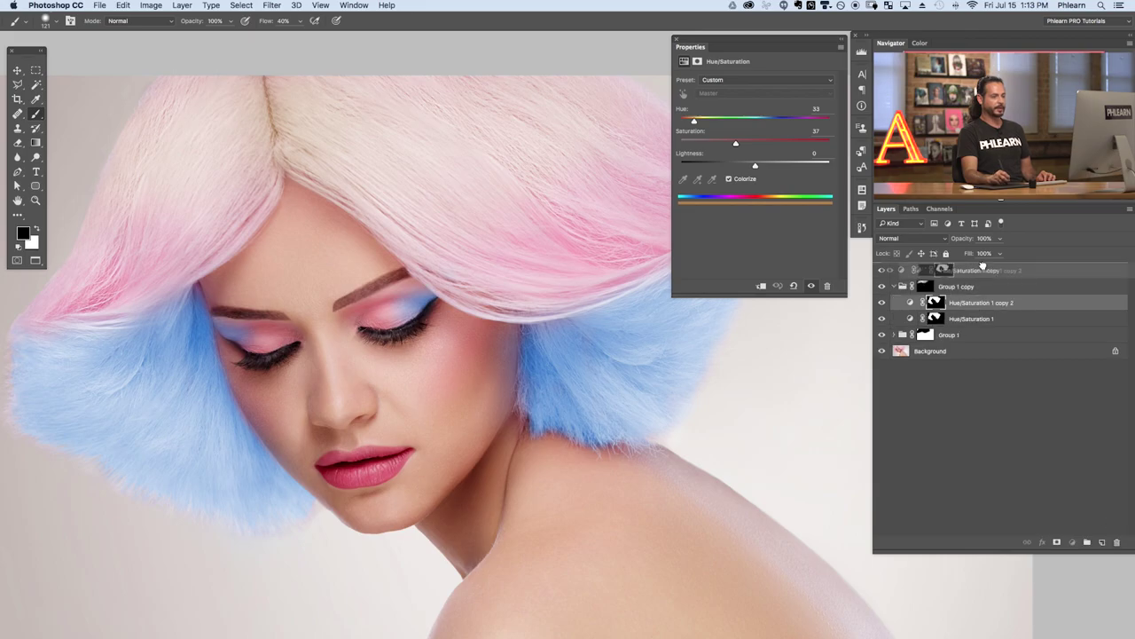
{"action": "left_click", "coordinate": [896, 303]}
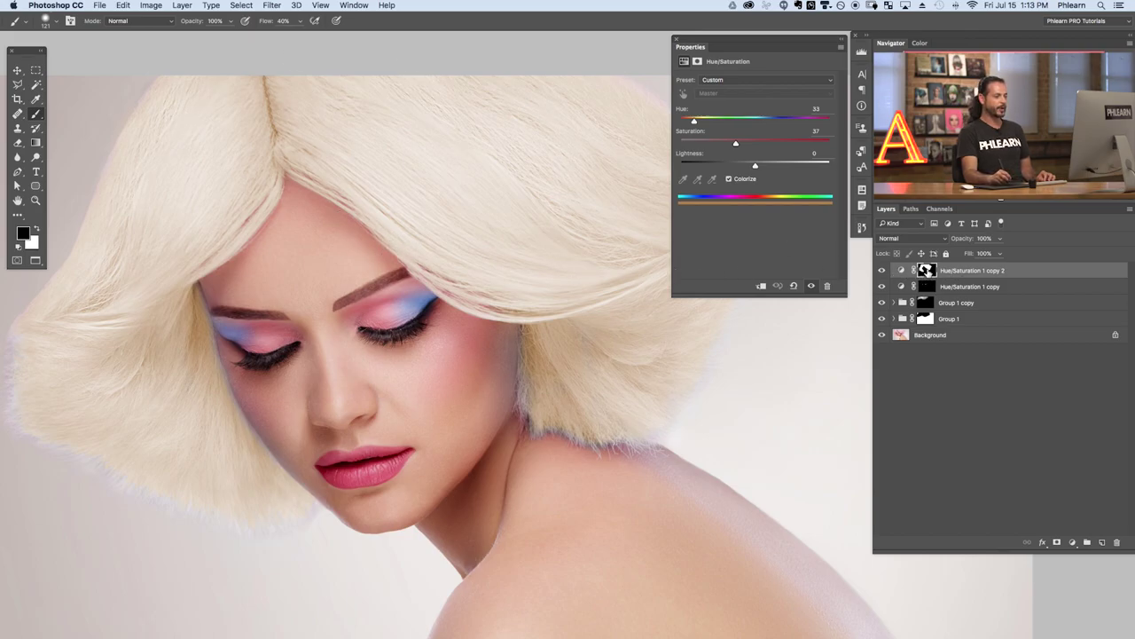
{"action": "left_click", "coordinate": [925, 271]}
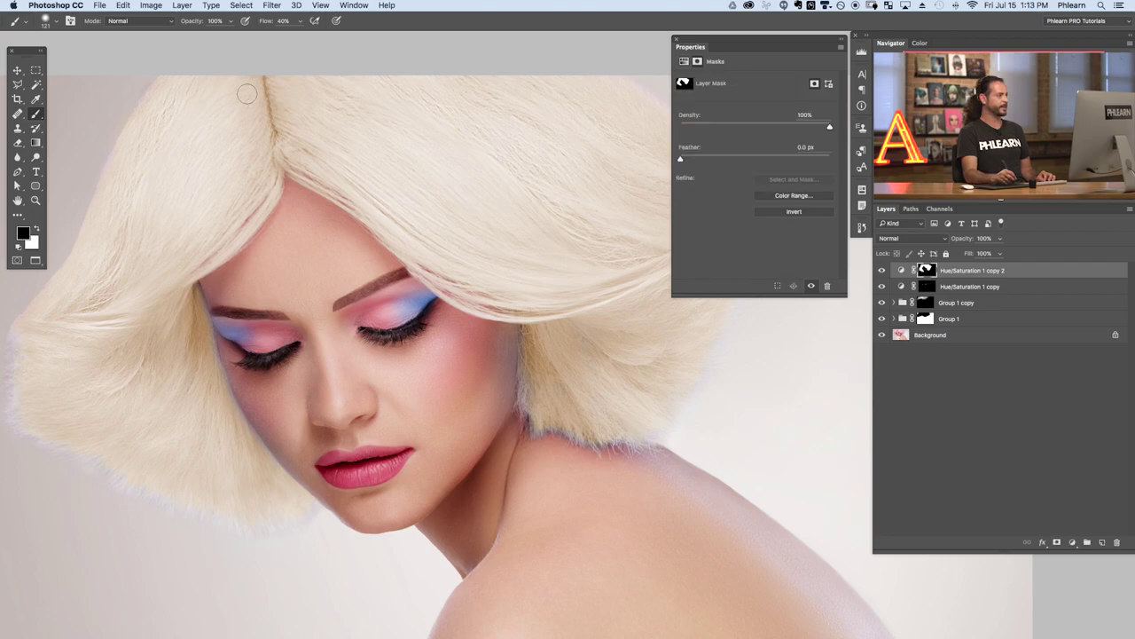
{"action": "left_click", "coordinate": [125, 7]}
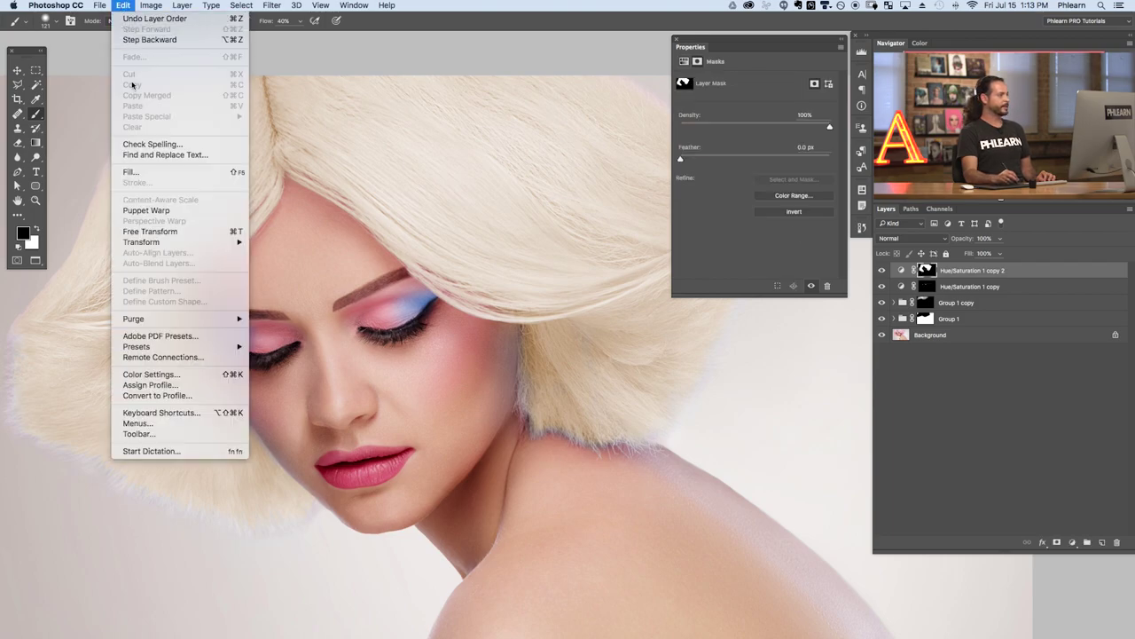
{"action": "left_click", "coordinate": [130, 171]}
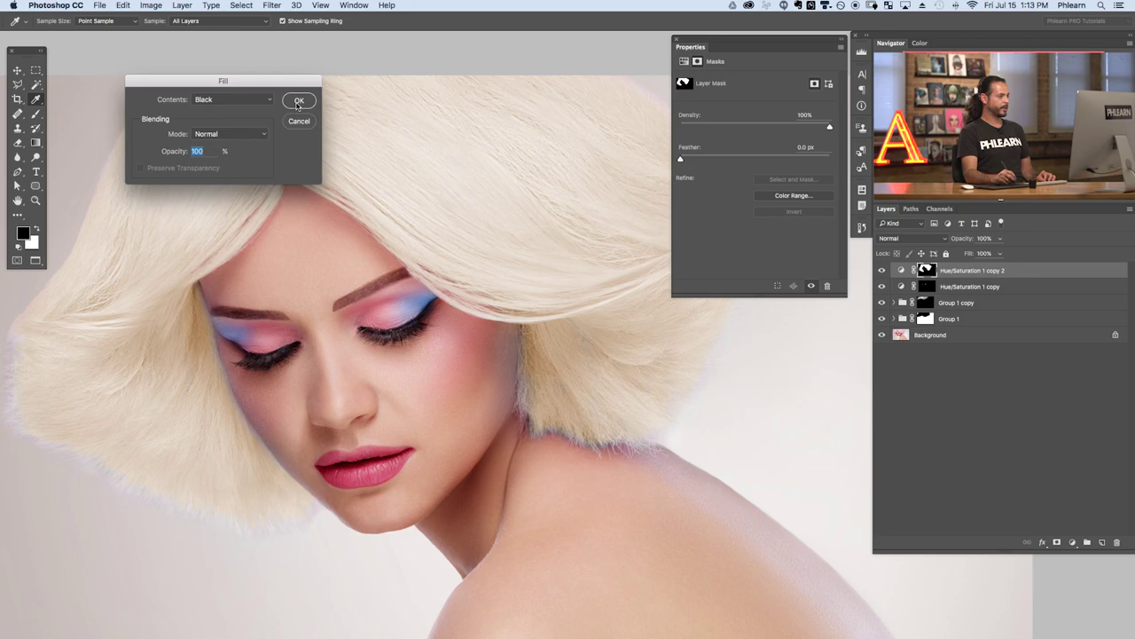
{"action": "left_click", "coordinate": [298, 101]}
{"action": "key", "text": "b"}
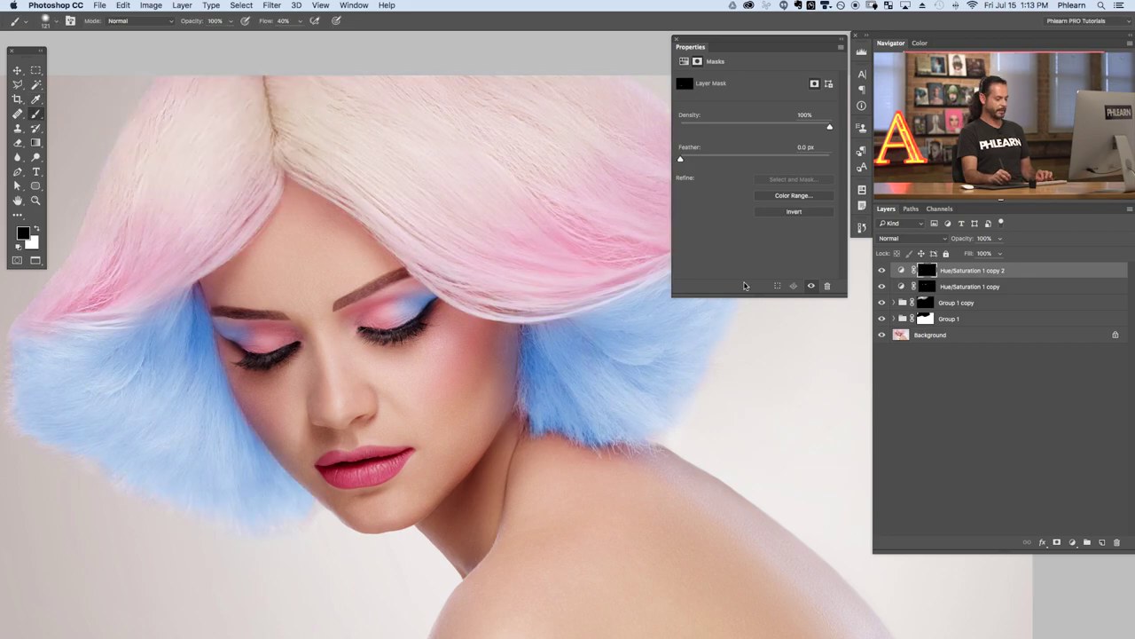
Step: Paint the top eyeshadow mask over the eyelids with soft brushes of about 391 and 209 px
{"action": "left_click_drag", "start_coordinate": [325, 299], "coordinate": [355, 282]}
{"action": "key", "text": "x"}
{"action": "left_click_drag", "start_coordinate": [355, 355], "coordinate": [357, 325]}
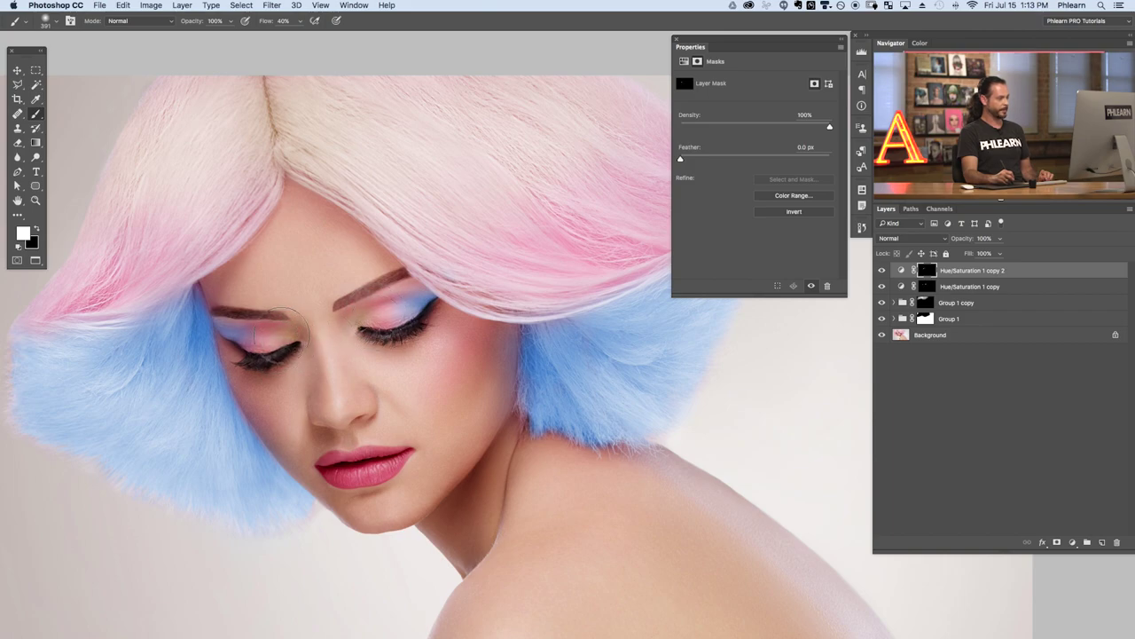
{"action": "key", "text": "x"}
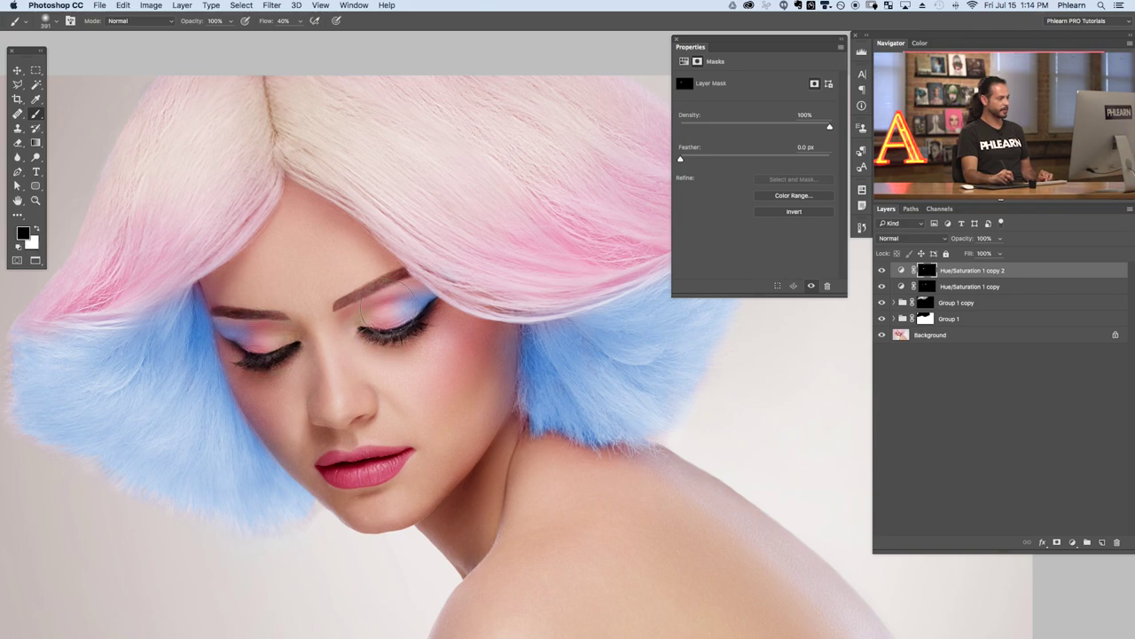
{"action": "key", "text": "x"}
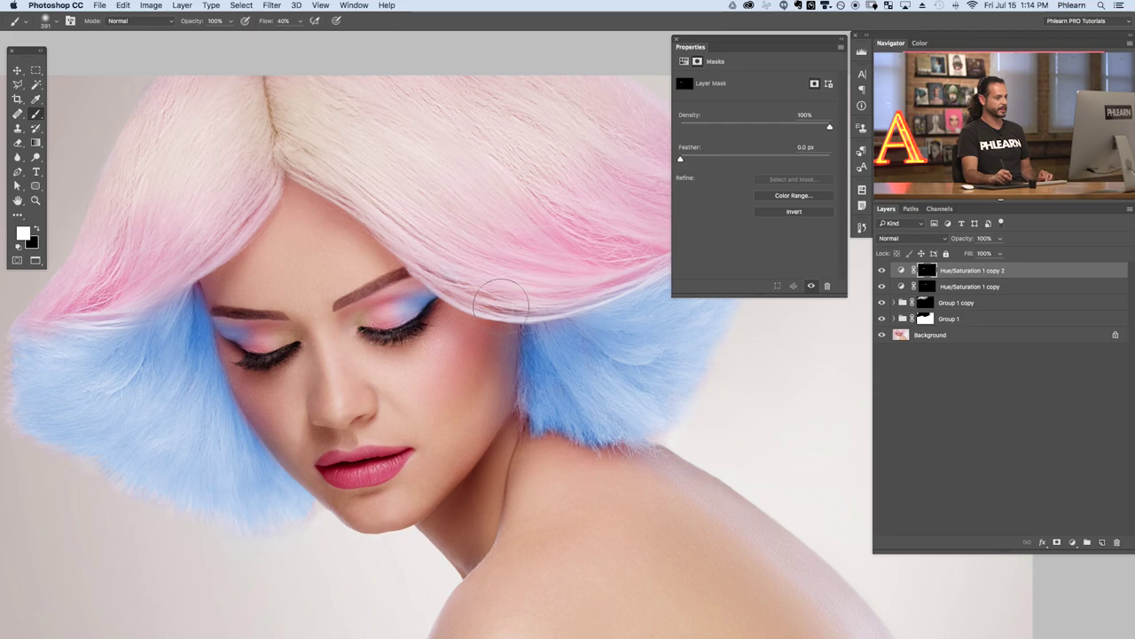
{"action": "left_click_drag", "start_coordinate": [367, 318], "coordinate": [346, 318]}
{"action": "key", "text": "x"}
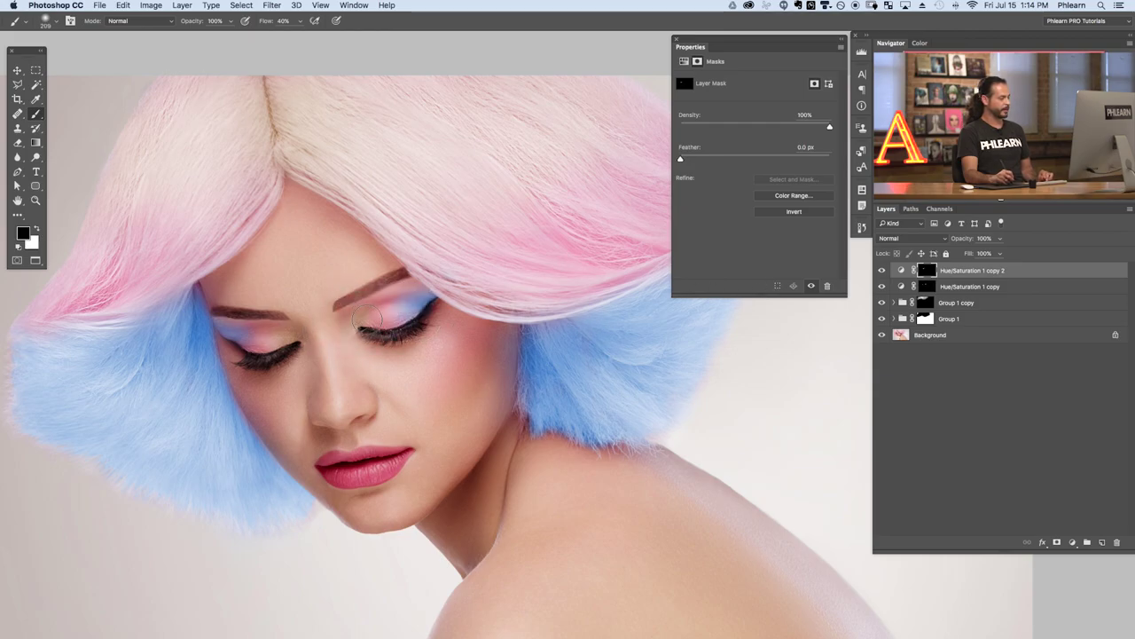
{"action": "key", "text": "x"}
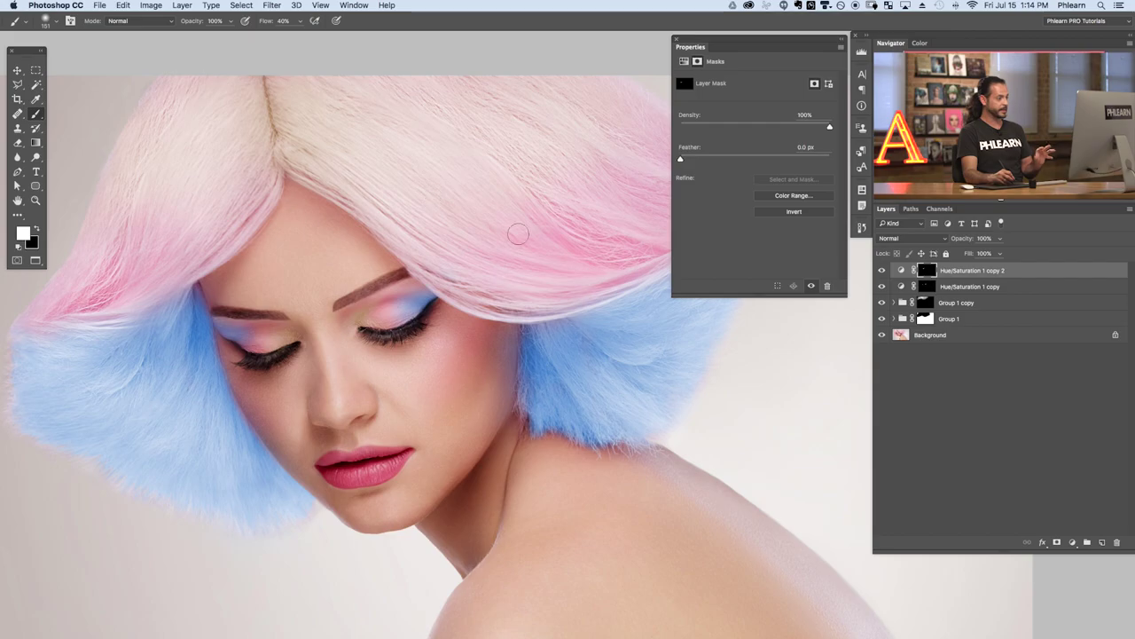
{"action": "left_click", "coordinate": [882, 271]}
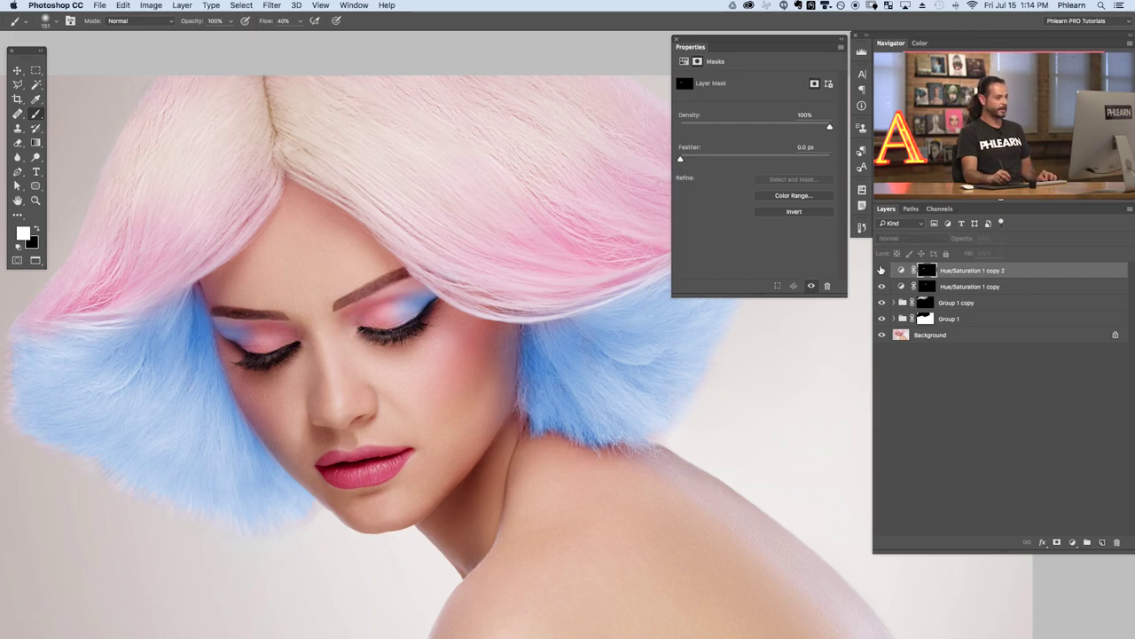
Step: Compare the top eyeshadow layer on and off, then target the blue eyeshadow layer's mask
{"action": "left_click", "coordinate": [881, 270]}
{"action": "left_click", "coordinate": [882, 270]}
{"action": "left_click", "coordinate": [882, 271]}
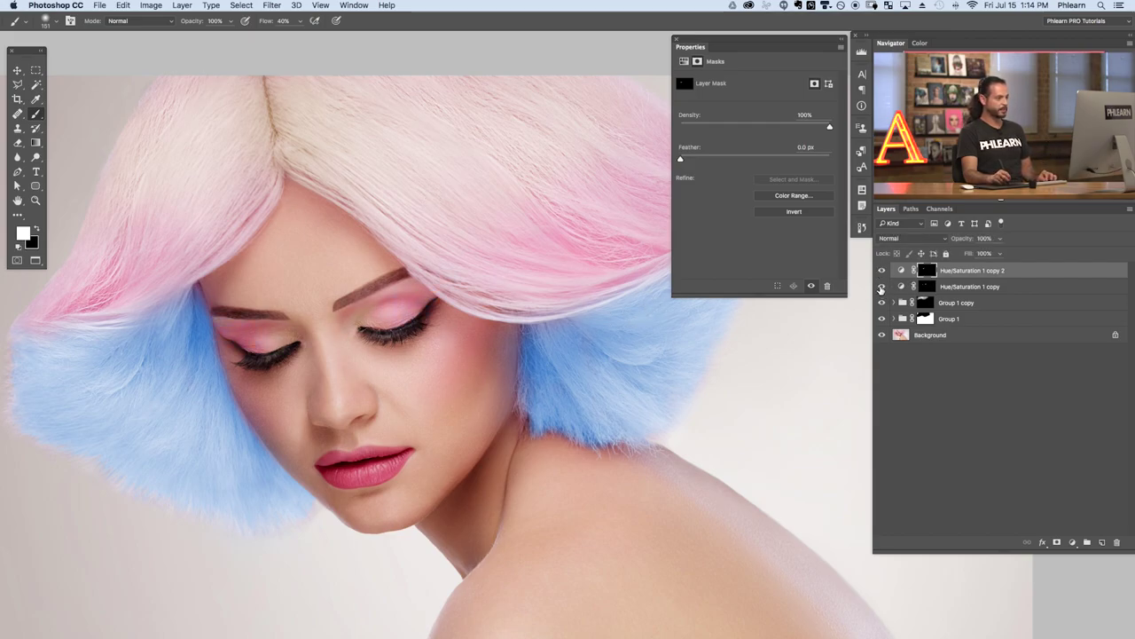
{"action": "left_click", "coordinate": [881, 286]}
{"action": "left_click", "coordinate": [920, 286]}
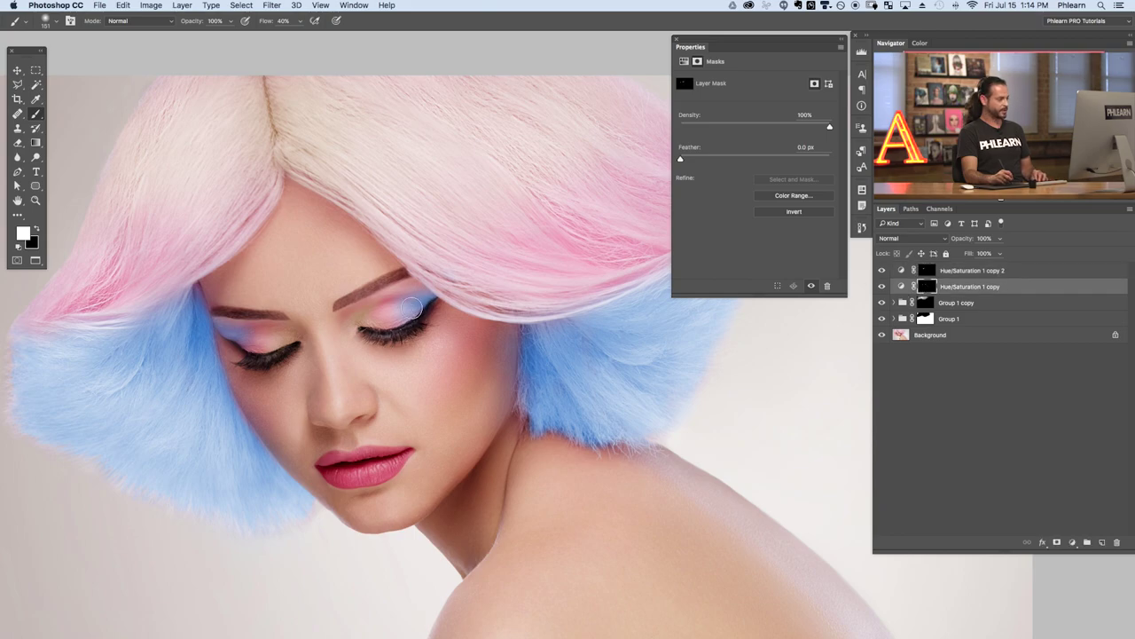
Step: Paint black and white on the blue eyeshadow mask with 304–382 px and 203 px brushes
{"action": "left_click_drag", "start_coordinate": [387, 349], "coordinate": [417, 348]}
{"action": "key", "text": "x"}
{"action": "left_click_drag", "start_coordinate": [397, 311], "coordinate": [387, 318]}
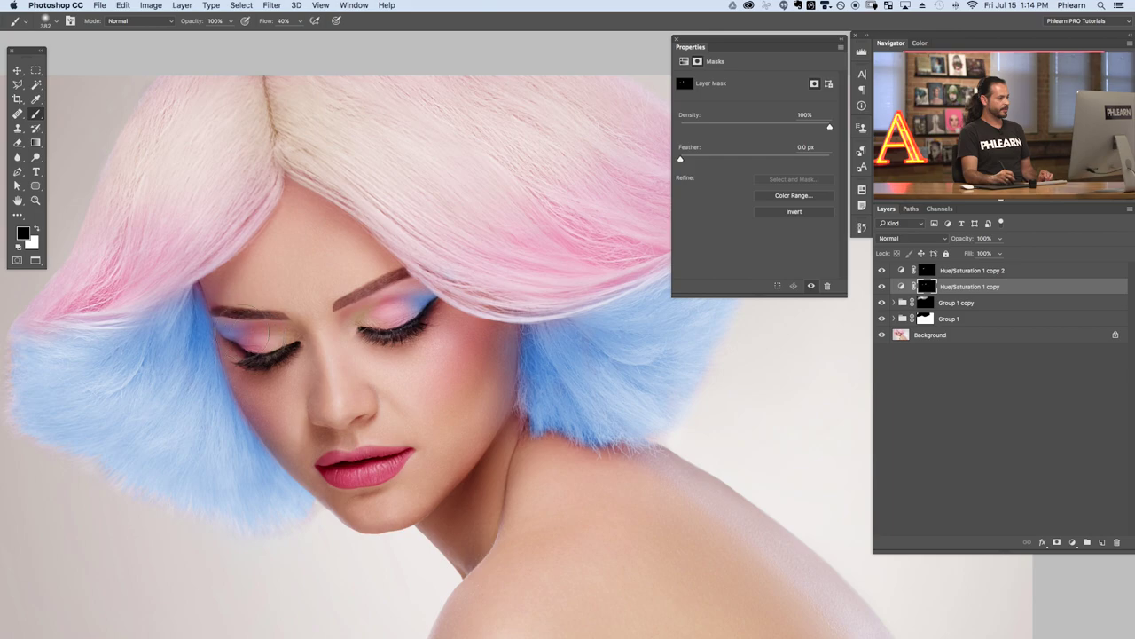
{"action": "key", "text": "x"}
{"action": "left_click_drag", "start_coordinate": [248, 345], "coordinate": [230, 346]}
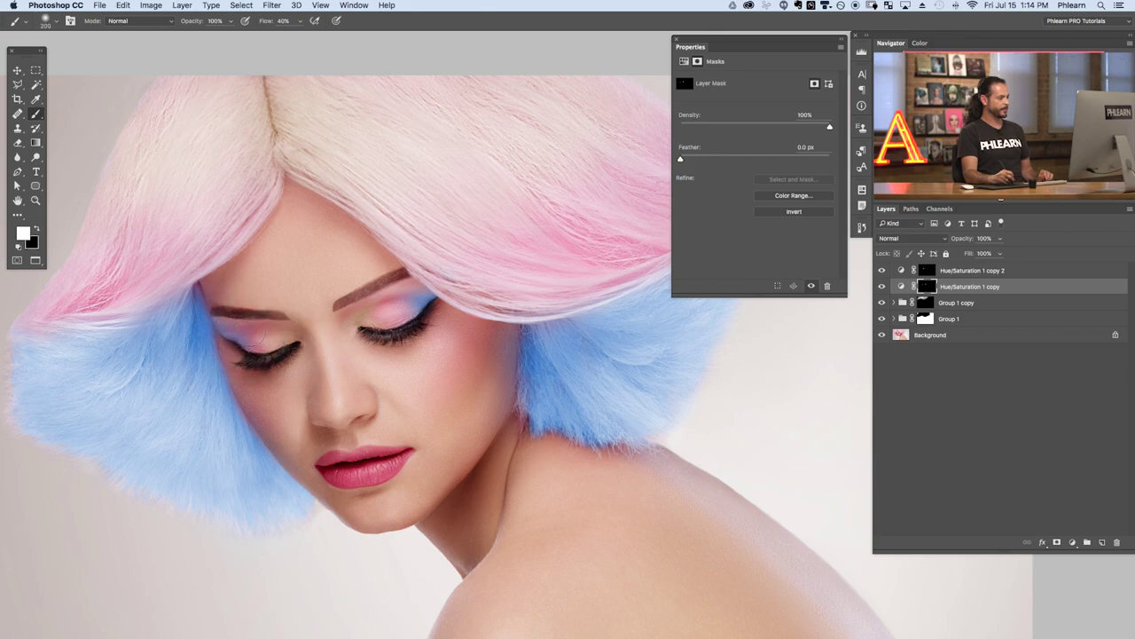
{"action": "key", "text": "x"}
{"action": "left_click_drag", "start_coordinate": [221, 323], "coordinate": [224, 330]}
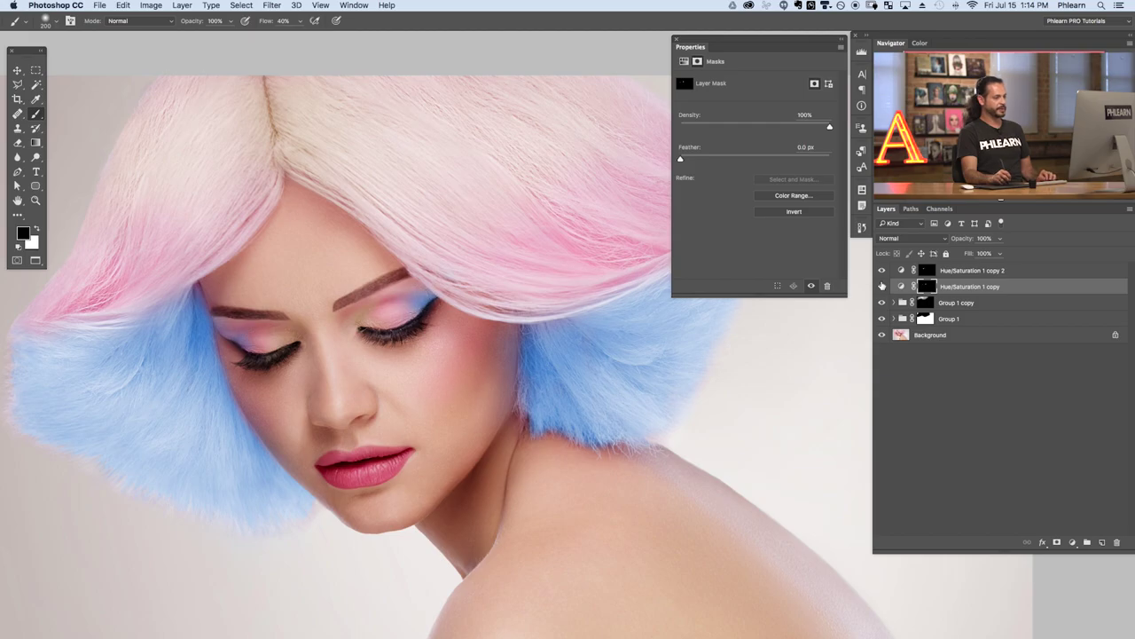
Step: Compare the eyes with and without blue eyeshadow and refine it with a 206 px brush, undoing one stroke
{"action": "left_click", "coordinate": [883, 285]}
{"action": "left_click", "coordinate": [883, 286]}
{"action": "left_click", "coordinate": [883, 285]}
{"action": "left_click", "coordinate": [882, 286]}
{"action": "left_click", "coordinate": [883, 285]}
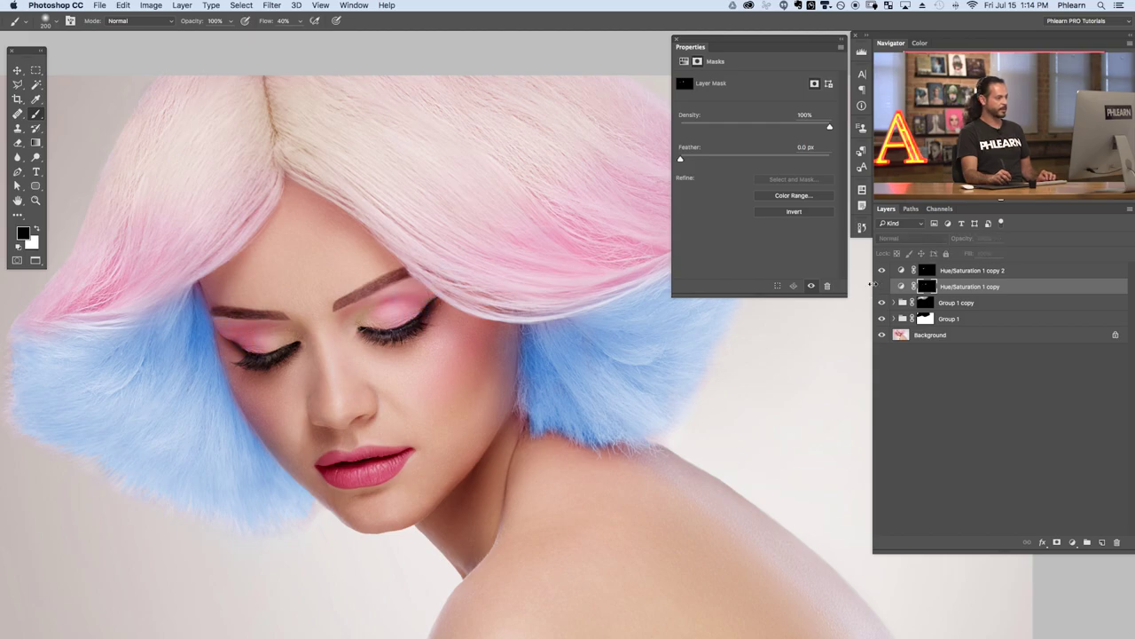
{"action": "left_click", "coordinate": [883, 285]}
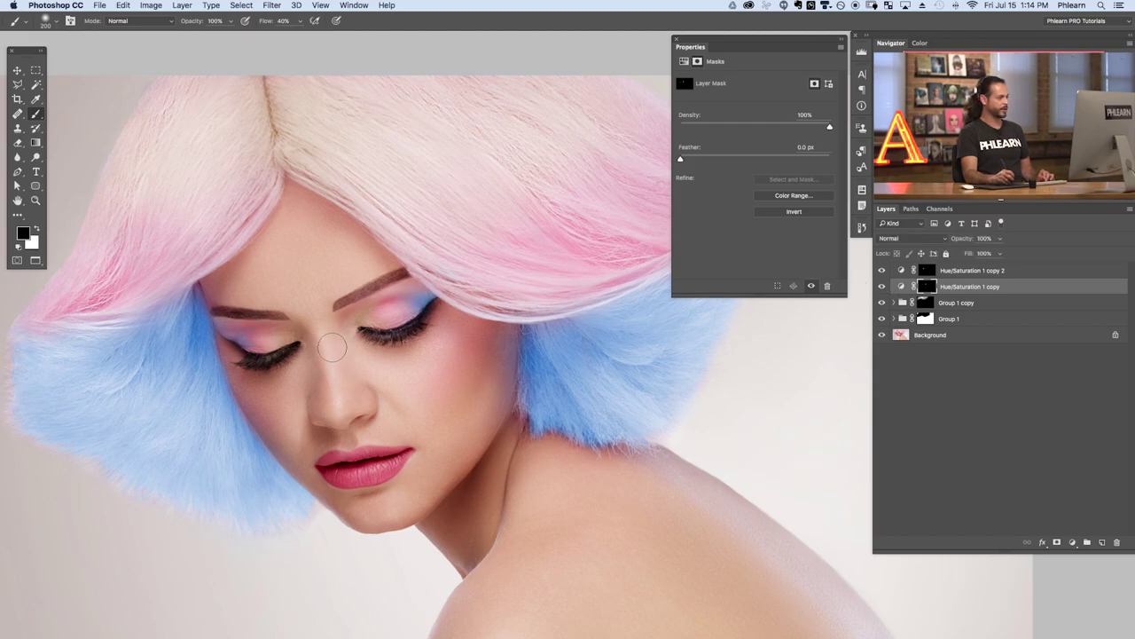
{"action": "left_click_drag", "start_coordinate": [321, 337], "coordinate": [327, 337]}
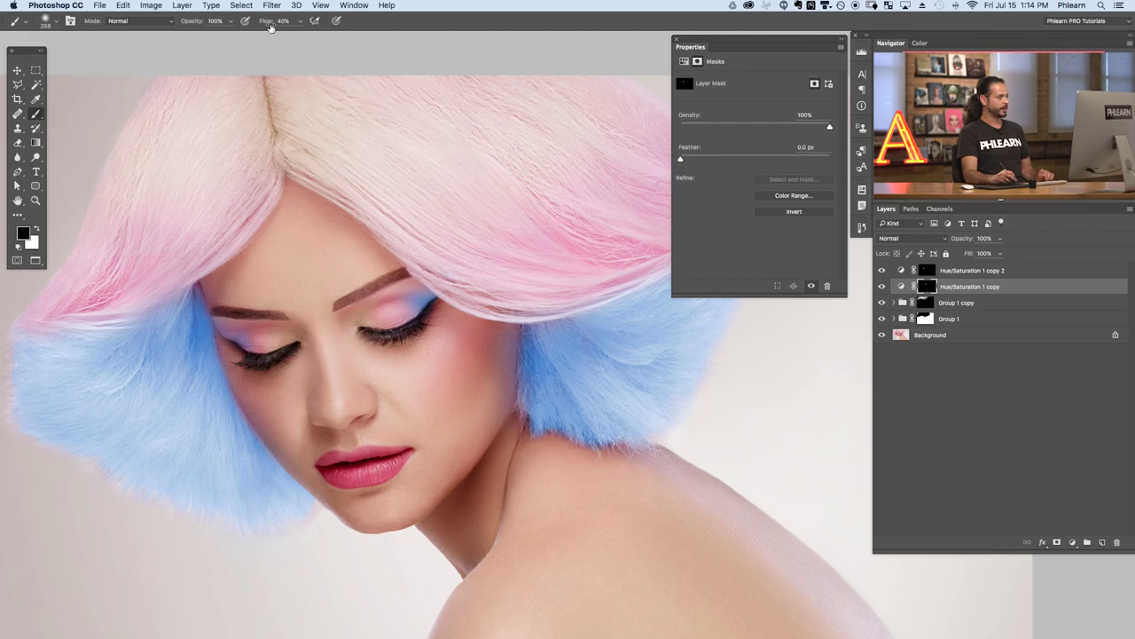
{"action": "key", "text": "x"}
{"action": "left_click_drag", "start_coordinate": [398, 308], "coordinate": [357, 326]}
{"action": "key", "text": "super+BackSpace"}
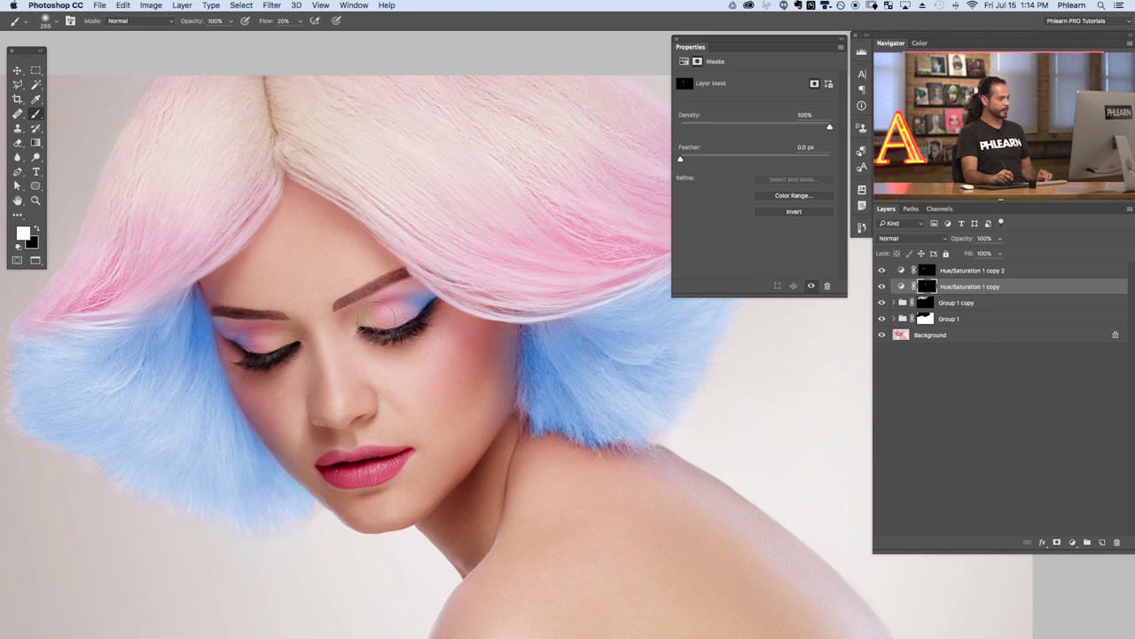
{"action": "key", "text": "x"}
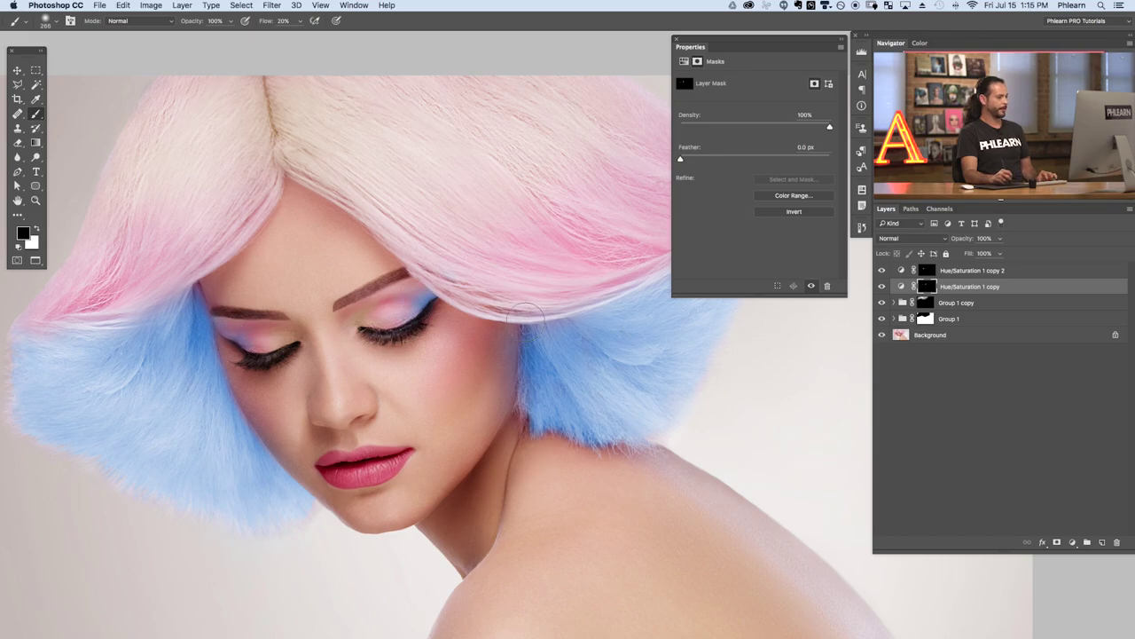
{"action": "scroll", "coordinate": [508, 317], "scroll_direction": "down", "scroll_amount": 3}
{"action": "scroll", "coordinate": [592, 314], "scroll_direction": "up", "scroll_amount": 1}
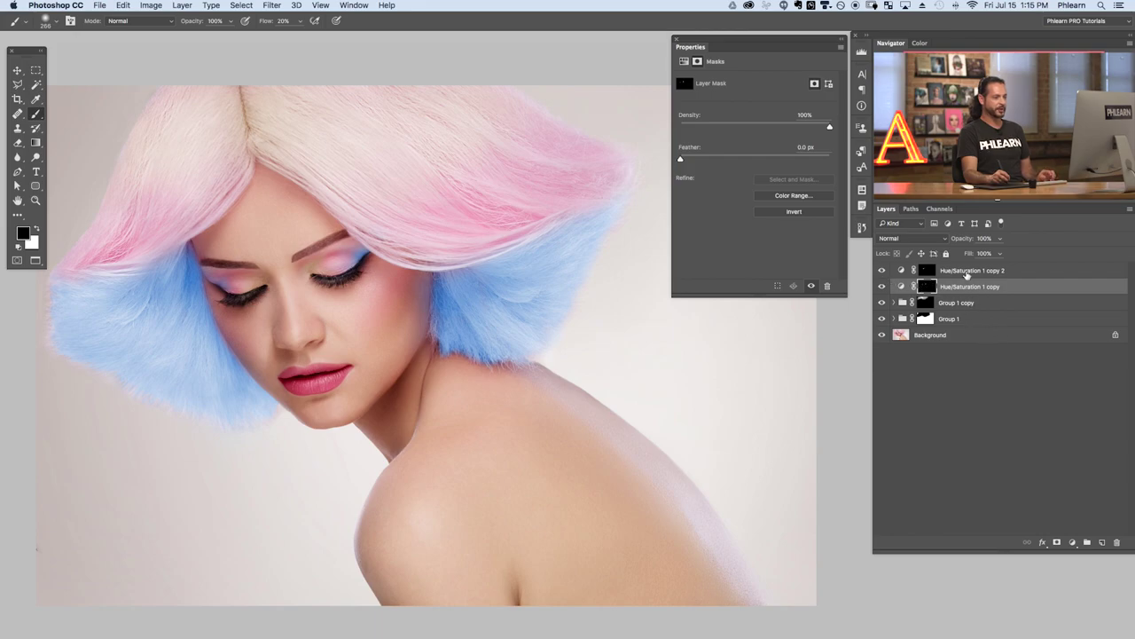
Step: Select the layers from the pink eyeshadow adjustment layer down to Group 1
{"action": "left_click", "coordinate": [966, 271]}
{"action": "left_click", "coordinate": [969, 319], "text": "shift"}
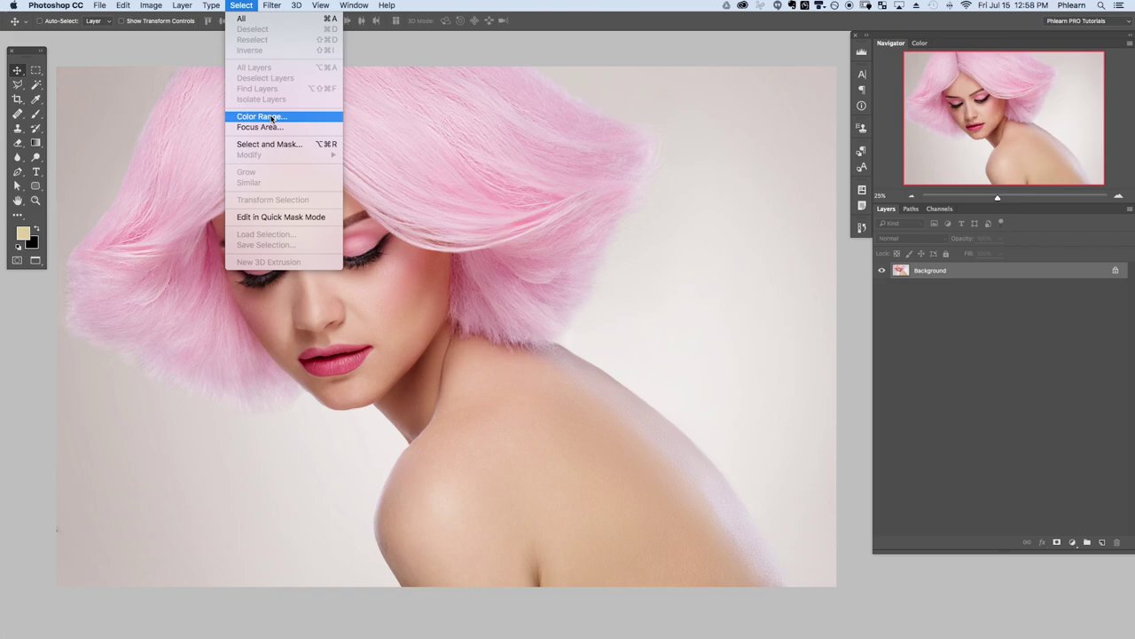
Step: Select the pink hair with Color Range by sampling it and tuning Fuzziness
{"action": "left_click", "coordinate": [269, 114]}
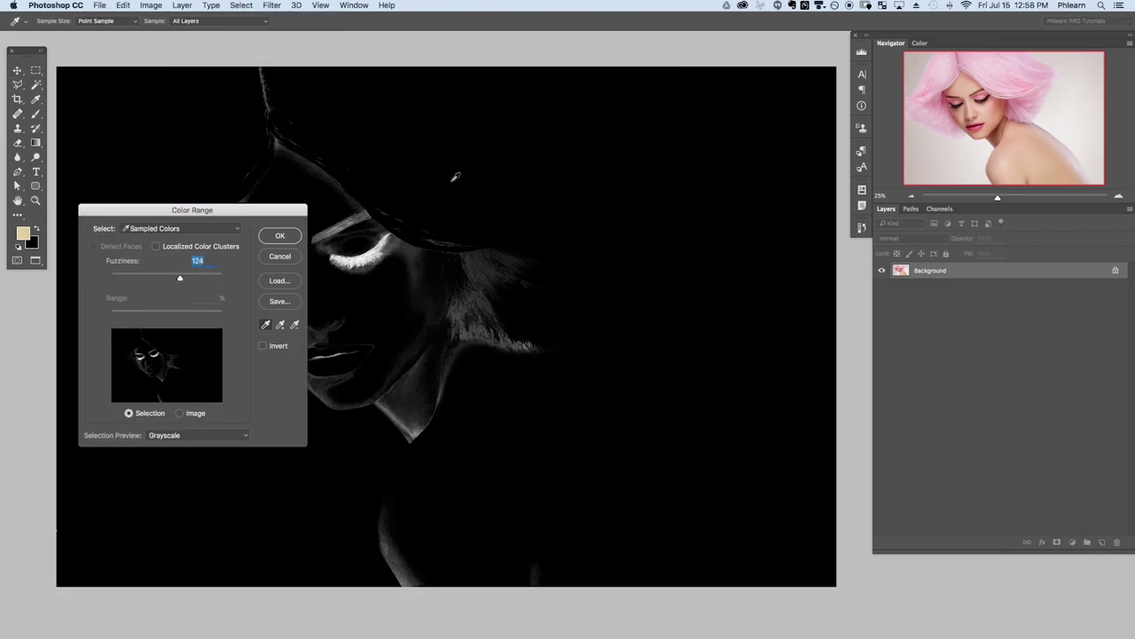
{"action": "left_click", "coordinate": [469, 173]}
{"action": "mouse_move", "coordinate": [183, 278]}
{"action": "left_mouse_down"}
{"action": "mouse_move", "coordinate": [139, 278]}
{"action": "mouse_move", "coordinate": [169, 279]}
{"action": "left_mouse_up"}
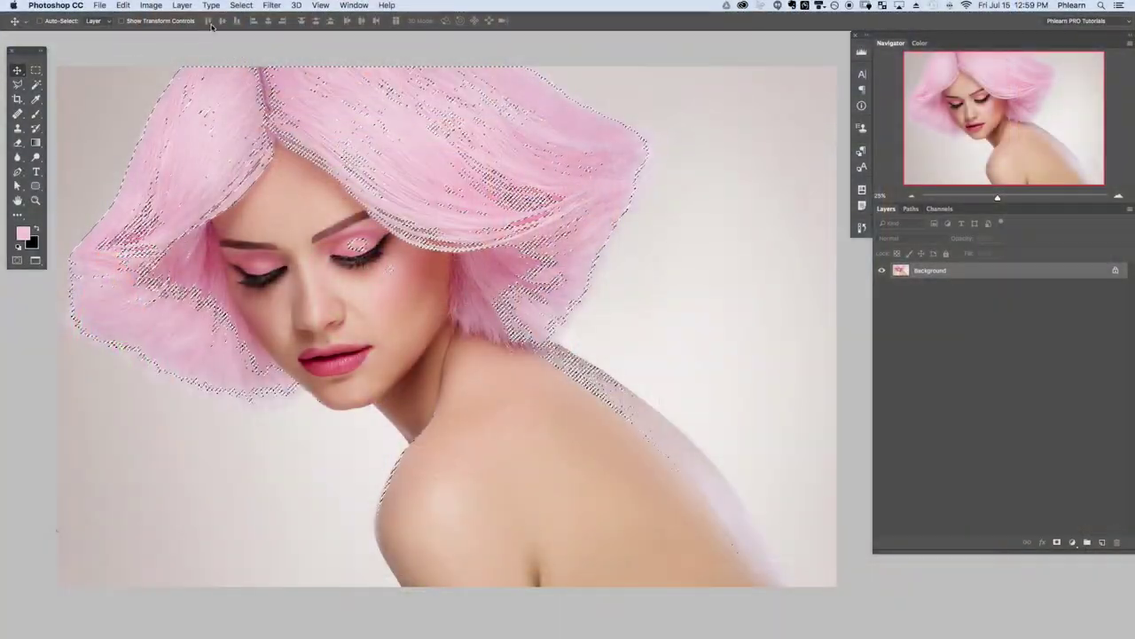
Step: Add a Hue/Saturation 1 adjustment layer from the selection and paint out the lower-left background streaks
{"action": "left_click", "coordinate": [182, 5]}
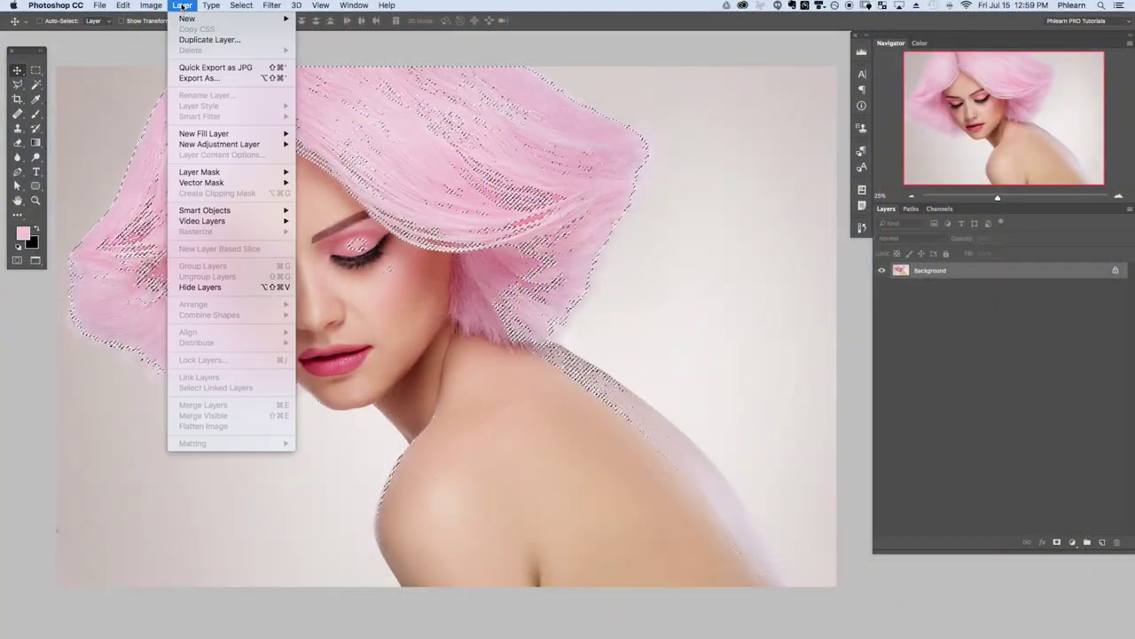
{"action": "mouse_move", "coordinate": [228, 144]}
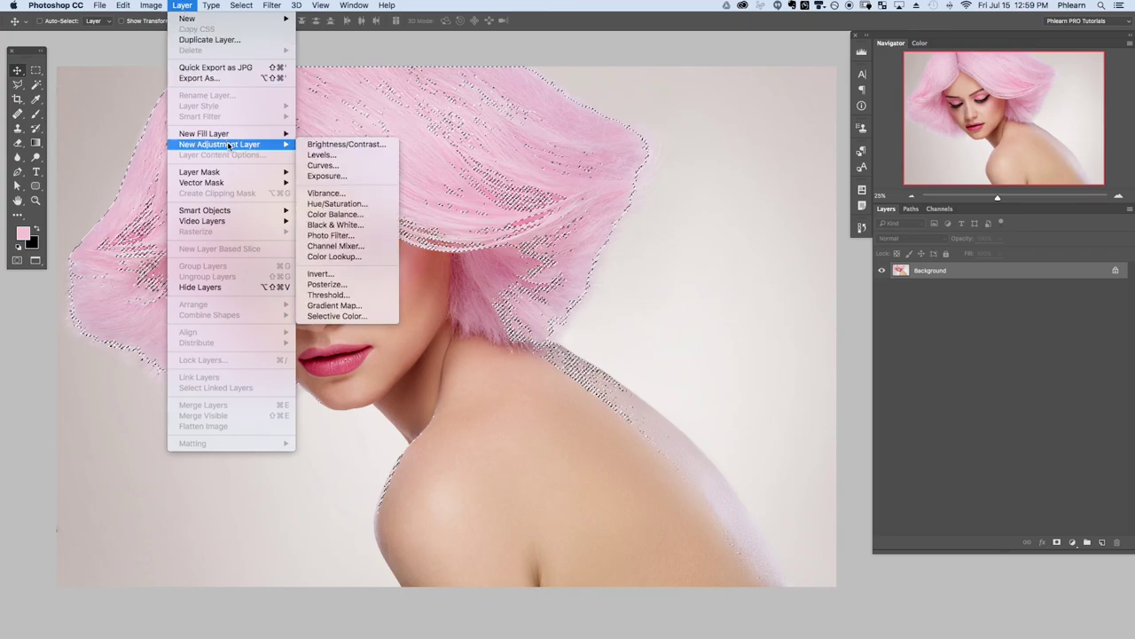
{"action": "left_click", "coordinate": [363, 203]}
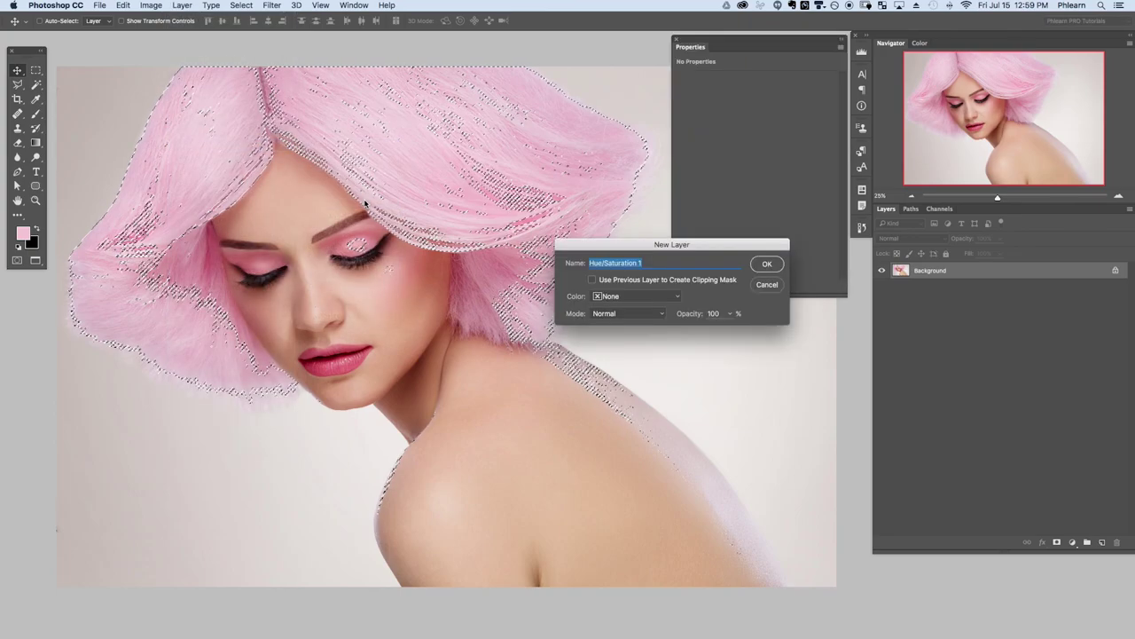
{"action": "left_click", "coordinate": [767, 265]}
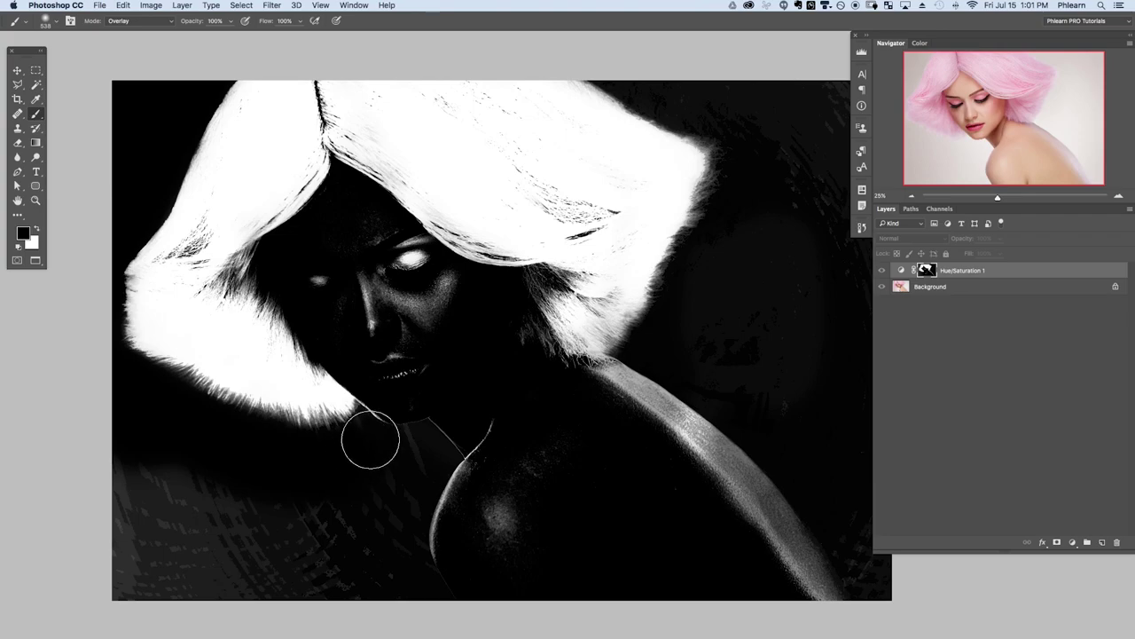
{"action": "mouse_move", "coordinate": [370, 440]}
{"action": "left_mouse_down"}
{"action": "mouse_move", "coordinate": [385, 563]}
{"action": "mouse_move", "coordinate": [254, 588]}
{"action": "mouse_move", "coordinate": [169, 532]}
{"action": "mouse_move", "coordinate": [188, 492]}
{"action": "mouse_move", "coordinate": [155, 504]}
{"action": "left_mouse_up"}
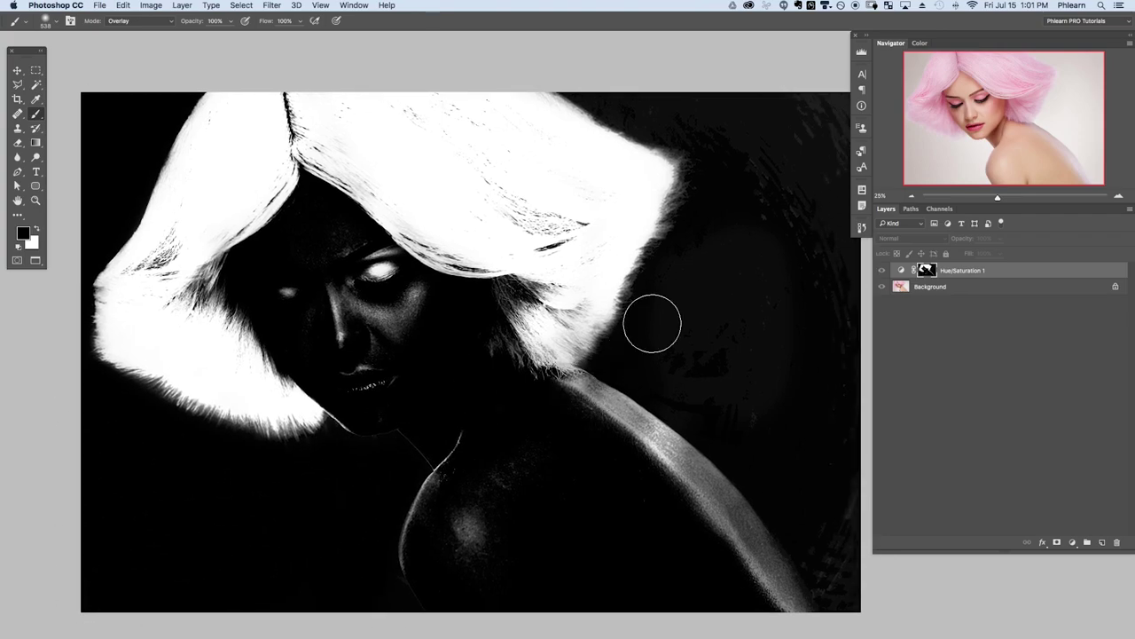
Step: Paint out the grey streaks along the right edge and drag Hue left to turn the hair blue
{"action": "mouse_move", "coordinate": [746, 113]}
{"action": "left_mouse_down"}
{"action": "mouse_move", "coordinate": [811, 203]}
{"action": "mouse_move", "coordinate": [791, 558]}
{"action": "mouse_move", "coordinate": [753, 434]}
{"action": "left_mouse_up"}
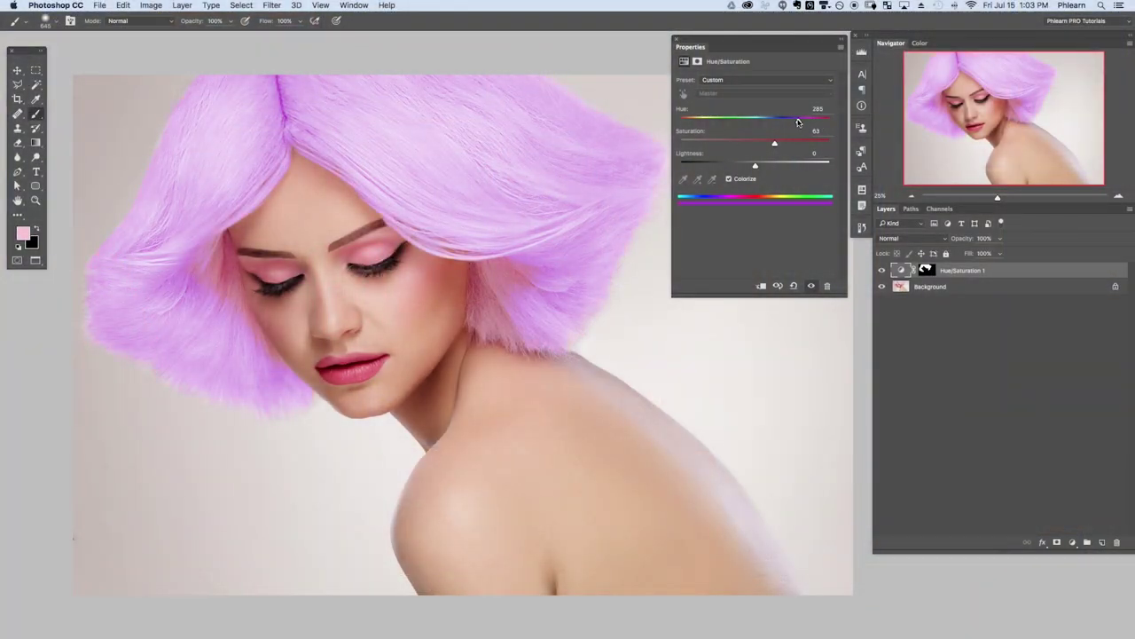
{"action": "left_click_drag", "start_coordinate": [781, 120], "coordinate": [746, 119]}
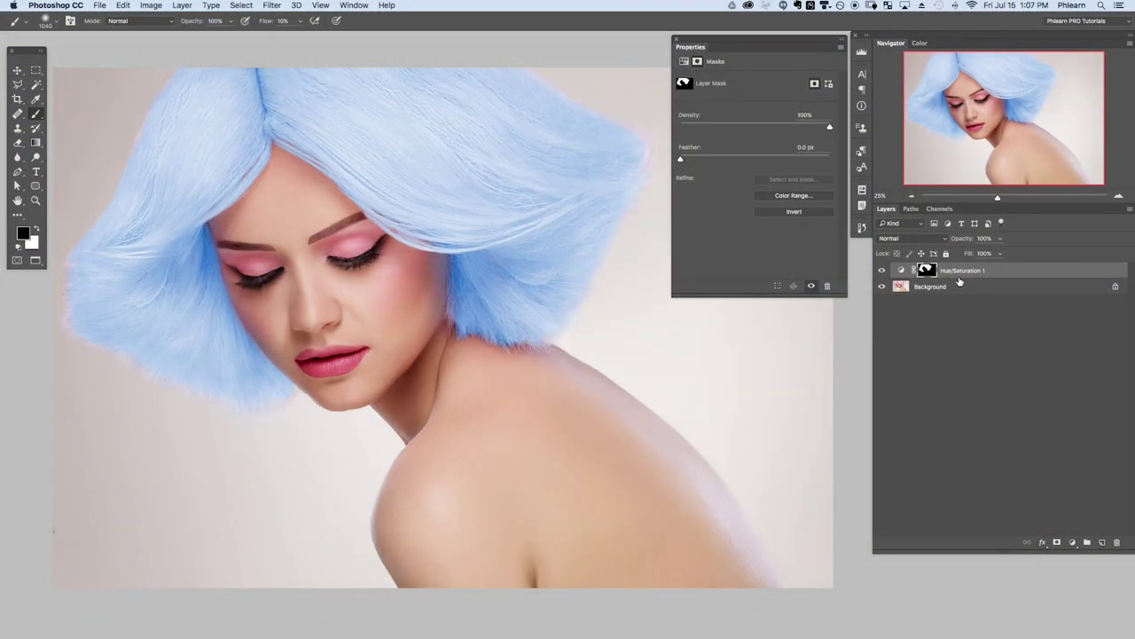
Step: Group the Hue/Saturation layer, mask Group 1, and paint pink and pale yellow back onto the top hair
{"action": "key", "text": "super+g"}
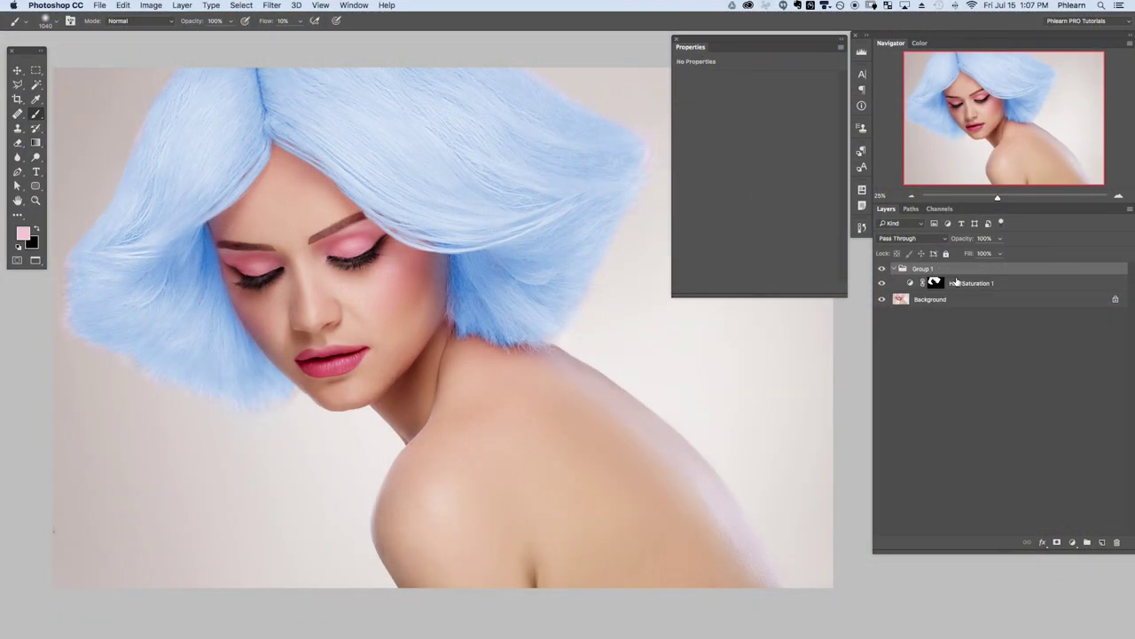
{"action": "left_click", "coordinate": [1057, 542]}
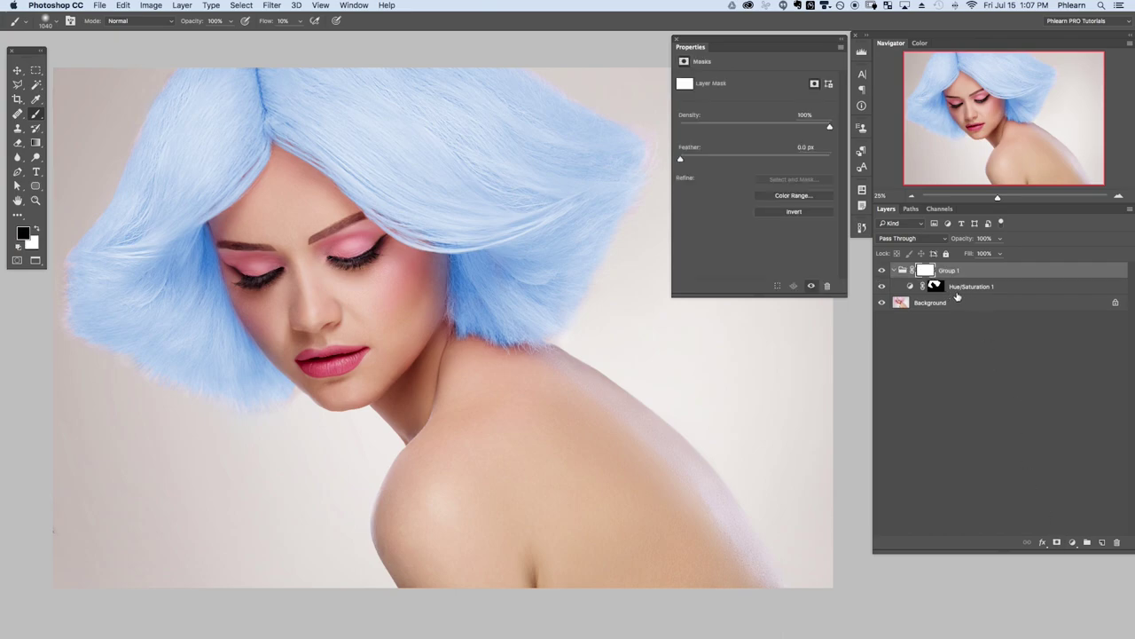
{"action": "mouse_move", "coordinate": [315, 144]}
{"action": "left_mouse_down"}
{"action": "mouse_move", "coordinate": [386, 79]}
{"action": "mouse_move", "coordinate": [477, 112]}
{"action": "mouse_move", "coordinate": [600, 97]}
{"action": "mouse_move", "coordinate": [561, 145]}
{"action": "mouse_move", "coordinate": [508, 178]}
{"action": "mouse_move", "coordinate": [439, 188]}
{"action": "mouse_move", "coordinate": [480, 179]}
{"action": "left_mouse_up"}
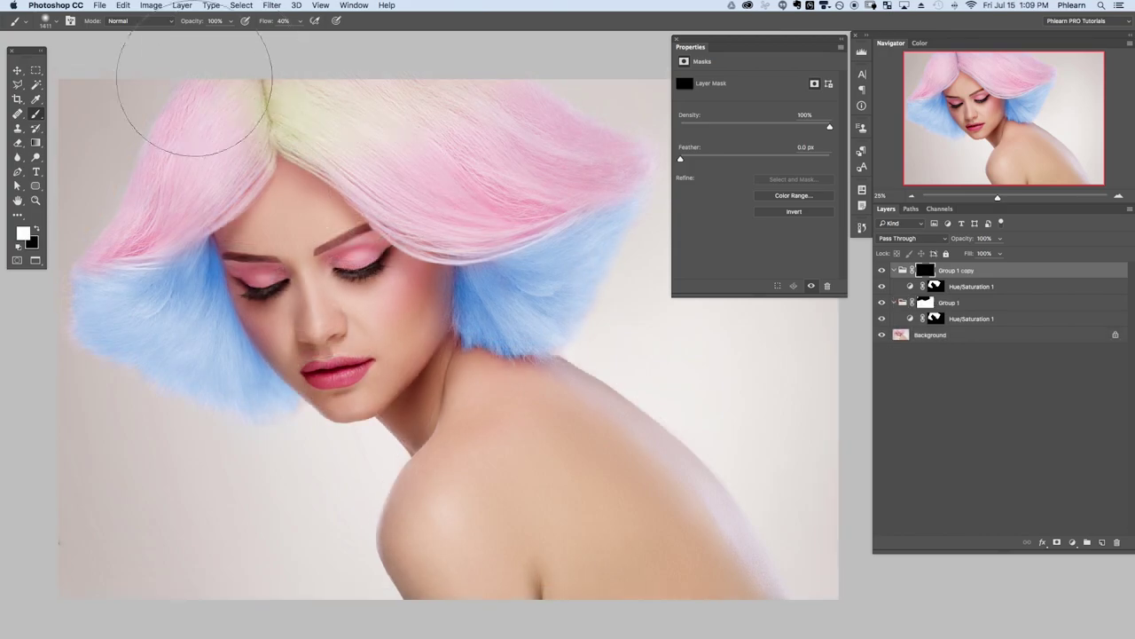
{"action": "mouse_move", "coordinate": [203, 38]}
{"action": "left_mouse_down"}
{"action": "mouse_move", "coordinate": [190, 139]}
{"action": "mouse_move", "coordinate": [152, 148]}
{"action": "mouse_move", "coordinate": [199, 152]}
{"action": "mouse_move", "coordinate": [494, 89]}
{"action": "left_mouse_up"}
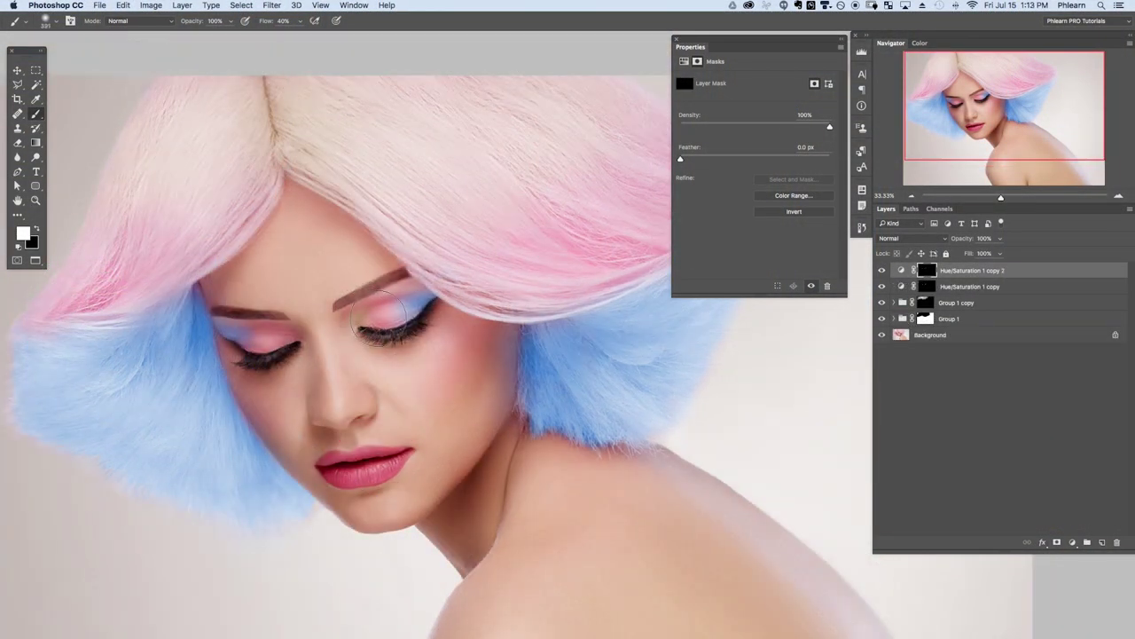
{"action": "left_click", "coordinate": [882, 270]}
{"action": "left_click", "coordinate": [881, 270]}
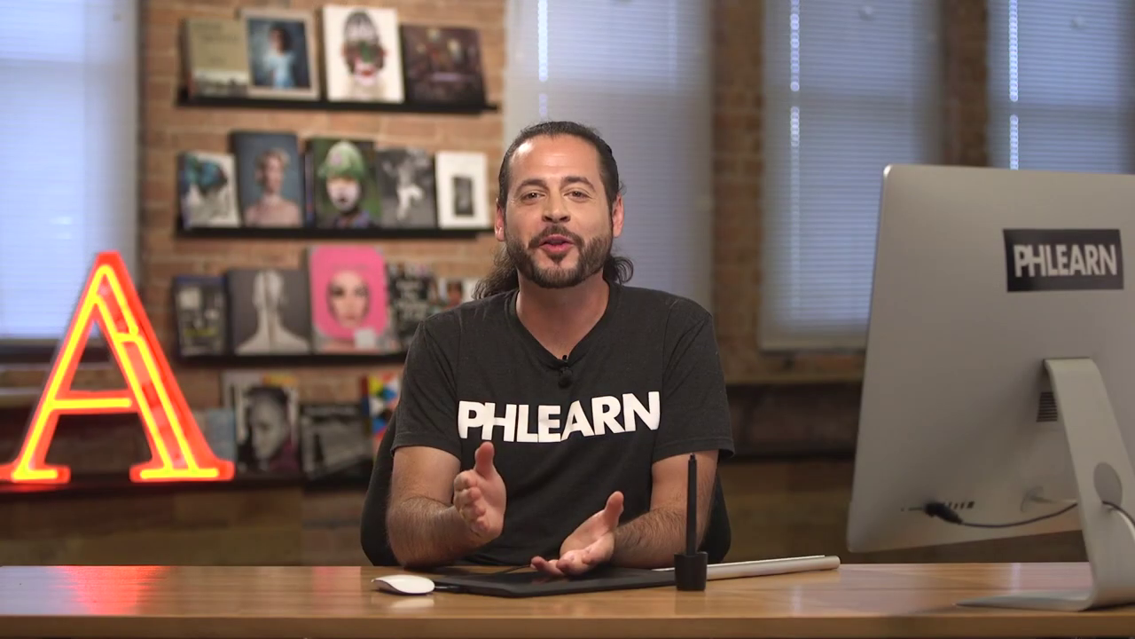